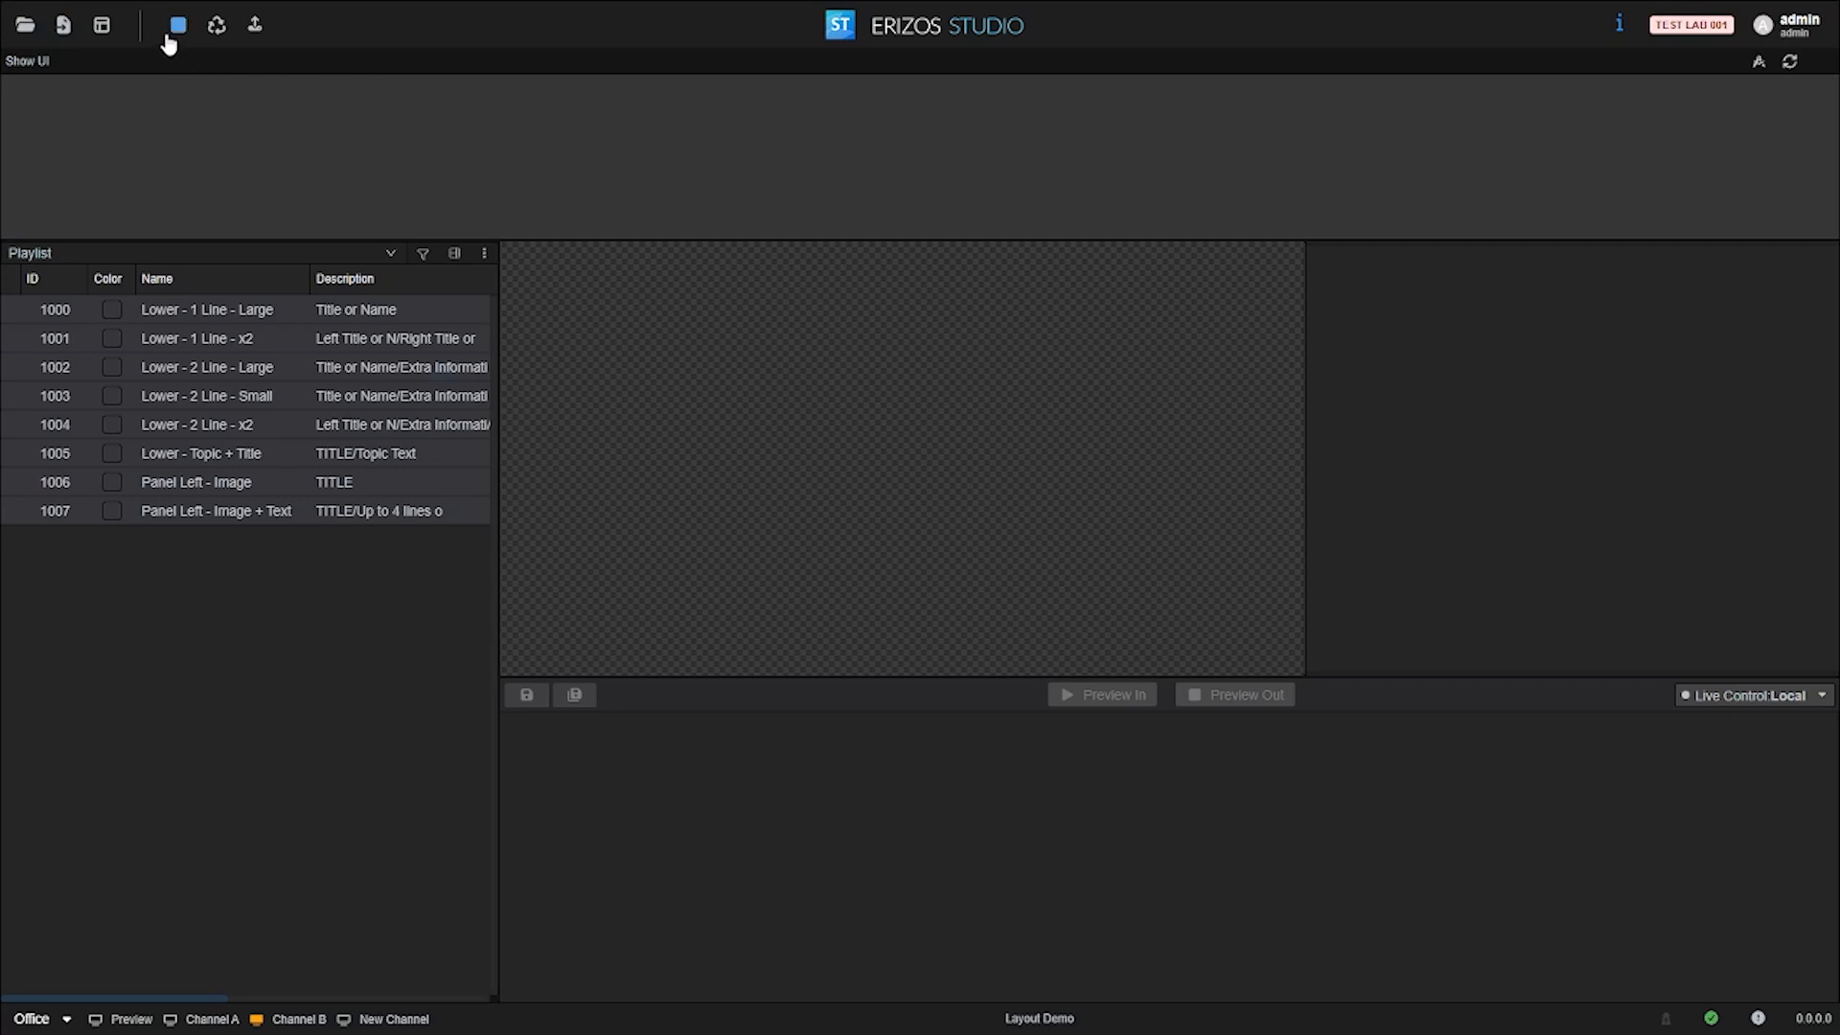
Step: Create a new layout from the Studio Layout preset, name it "Studio Layout - Without Preivew", and open it
{"action": "left_click", "coordinate": [102, 29]}
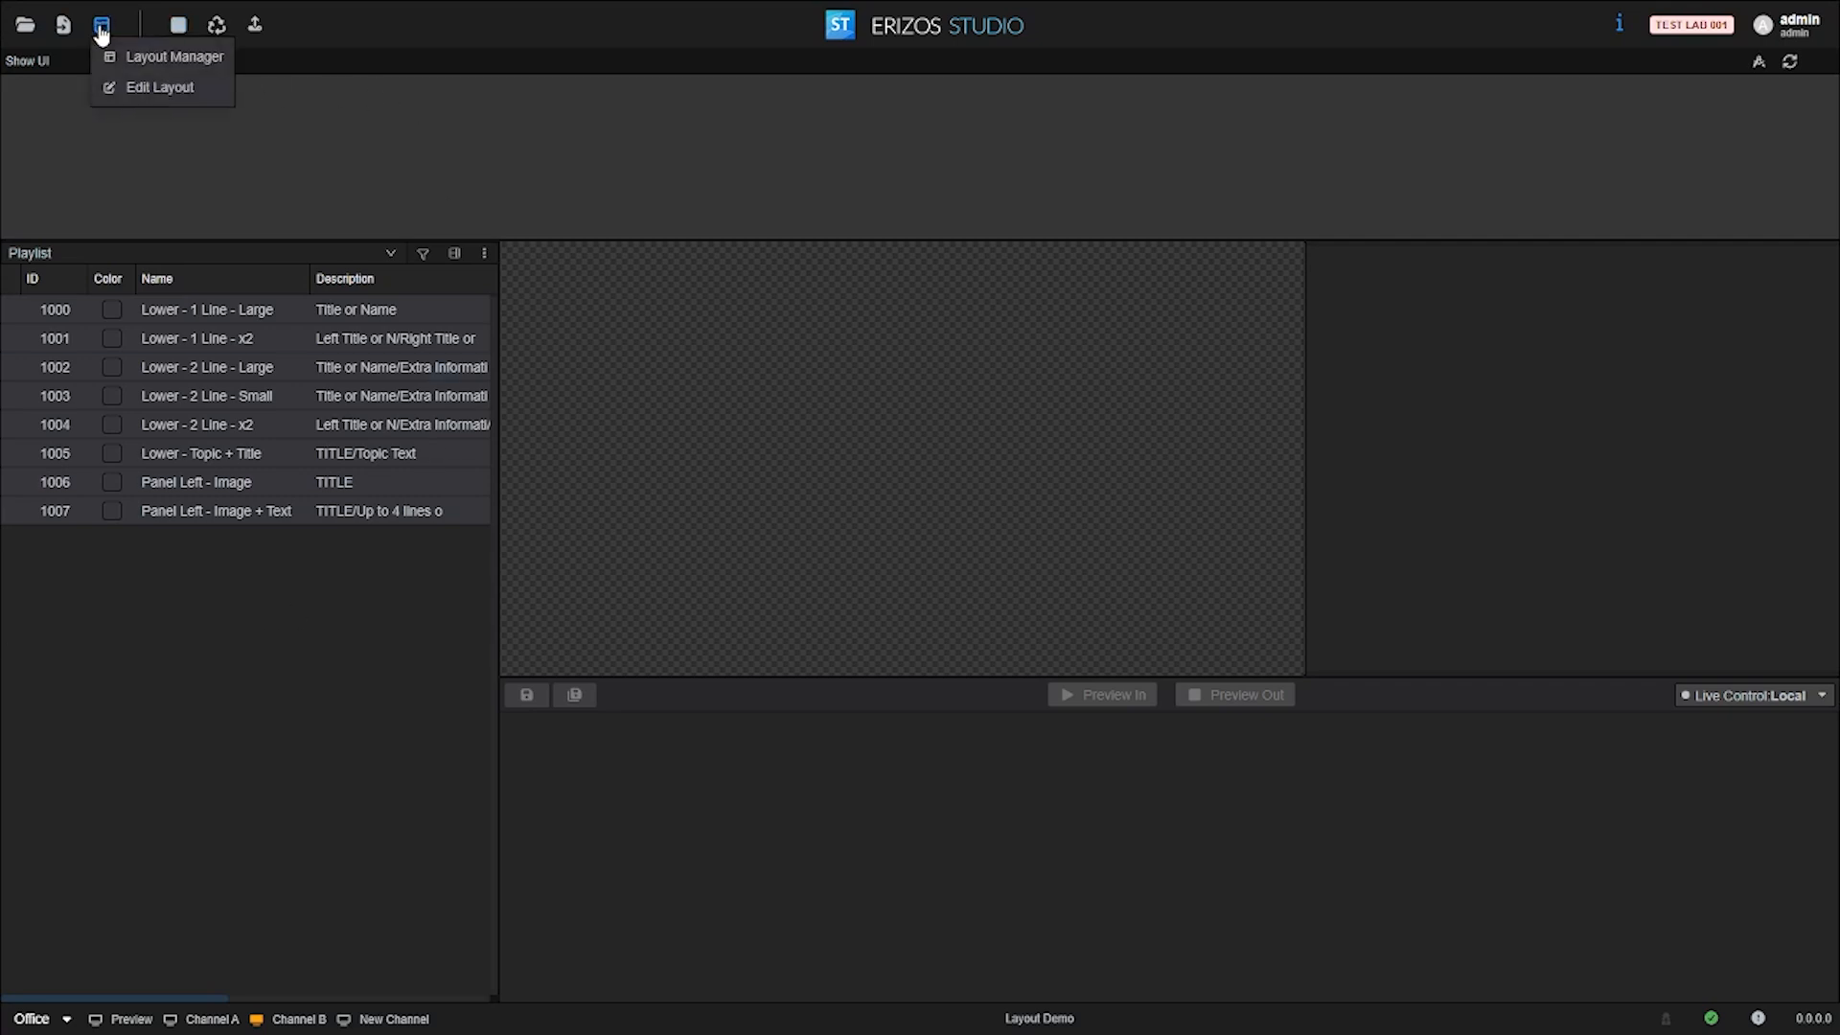
{"action": "left_click", "coordinate": [169, 63]}
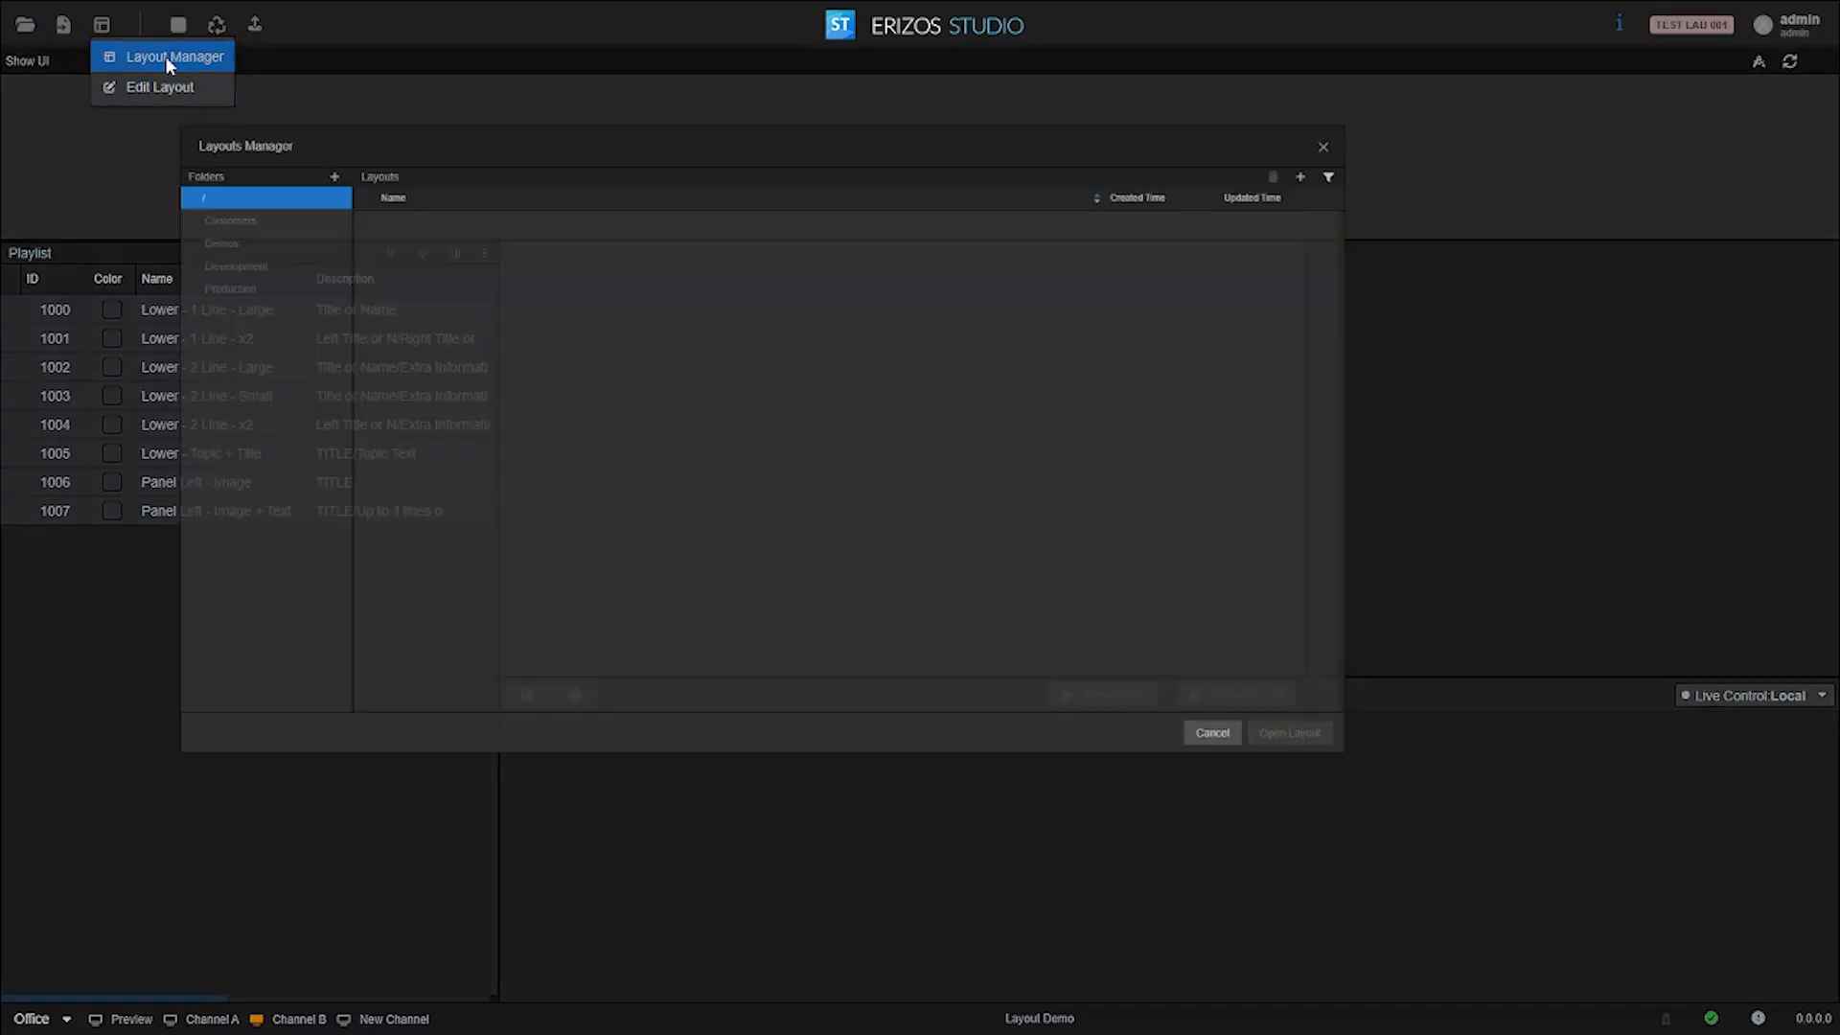
{"action": "left_click", "coordinate": [1599, 209]}
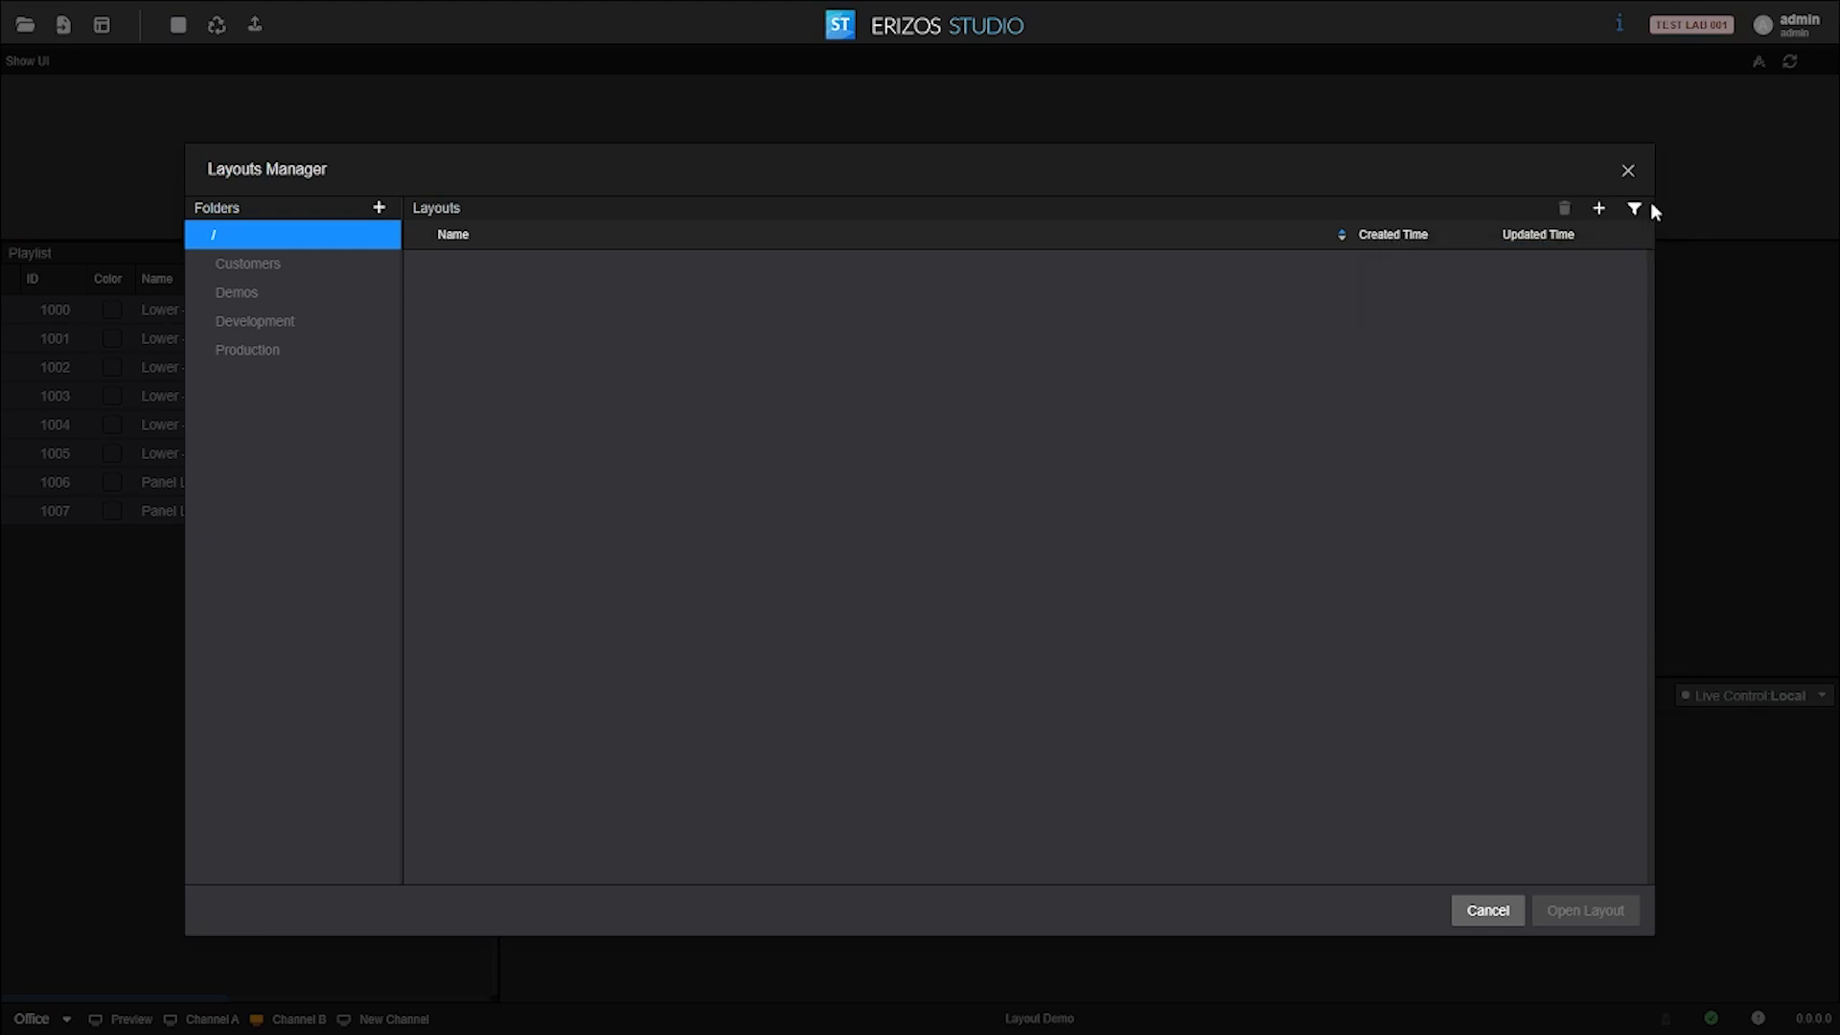
{"action": "mouse_move", "coordinate": [1598, 208]}
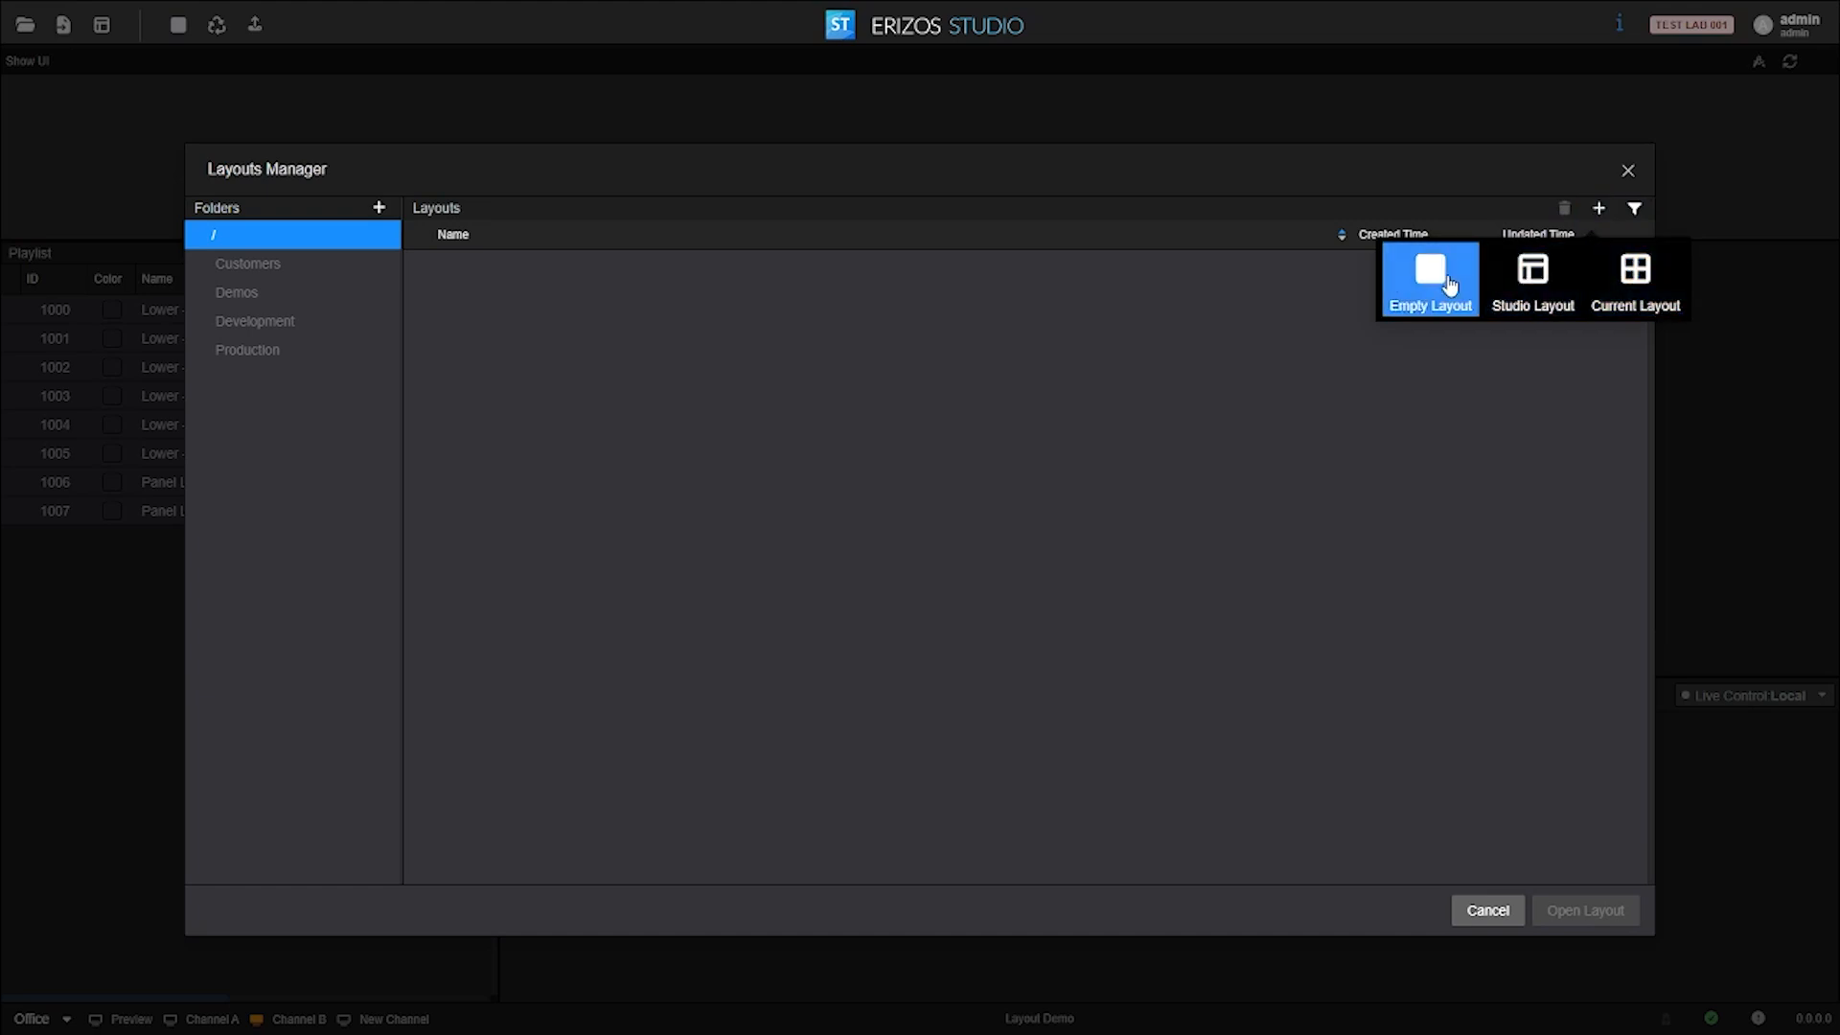
{"action": "left_click", "coordinate": [1532, 275]}
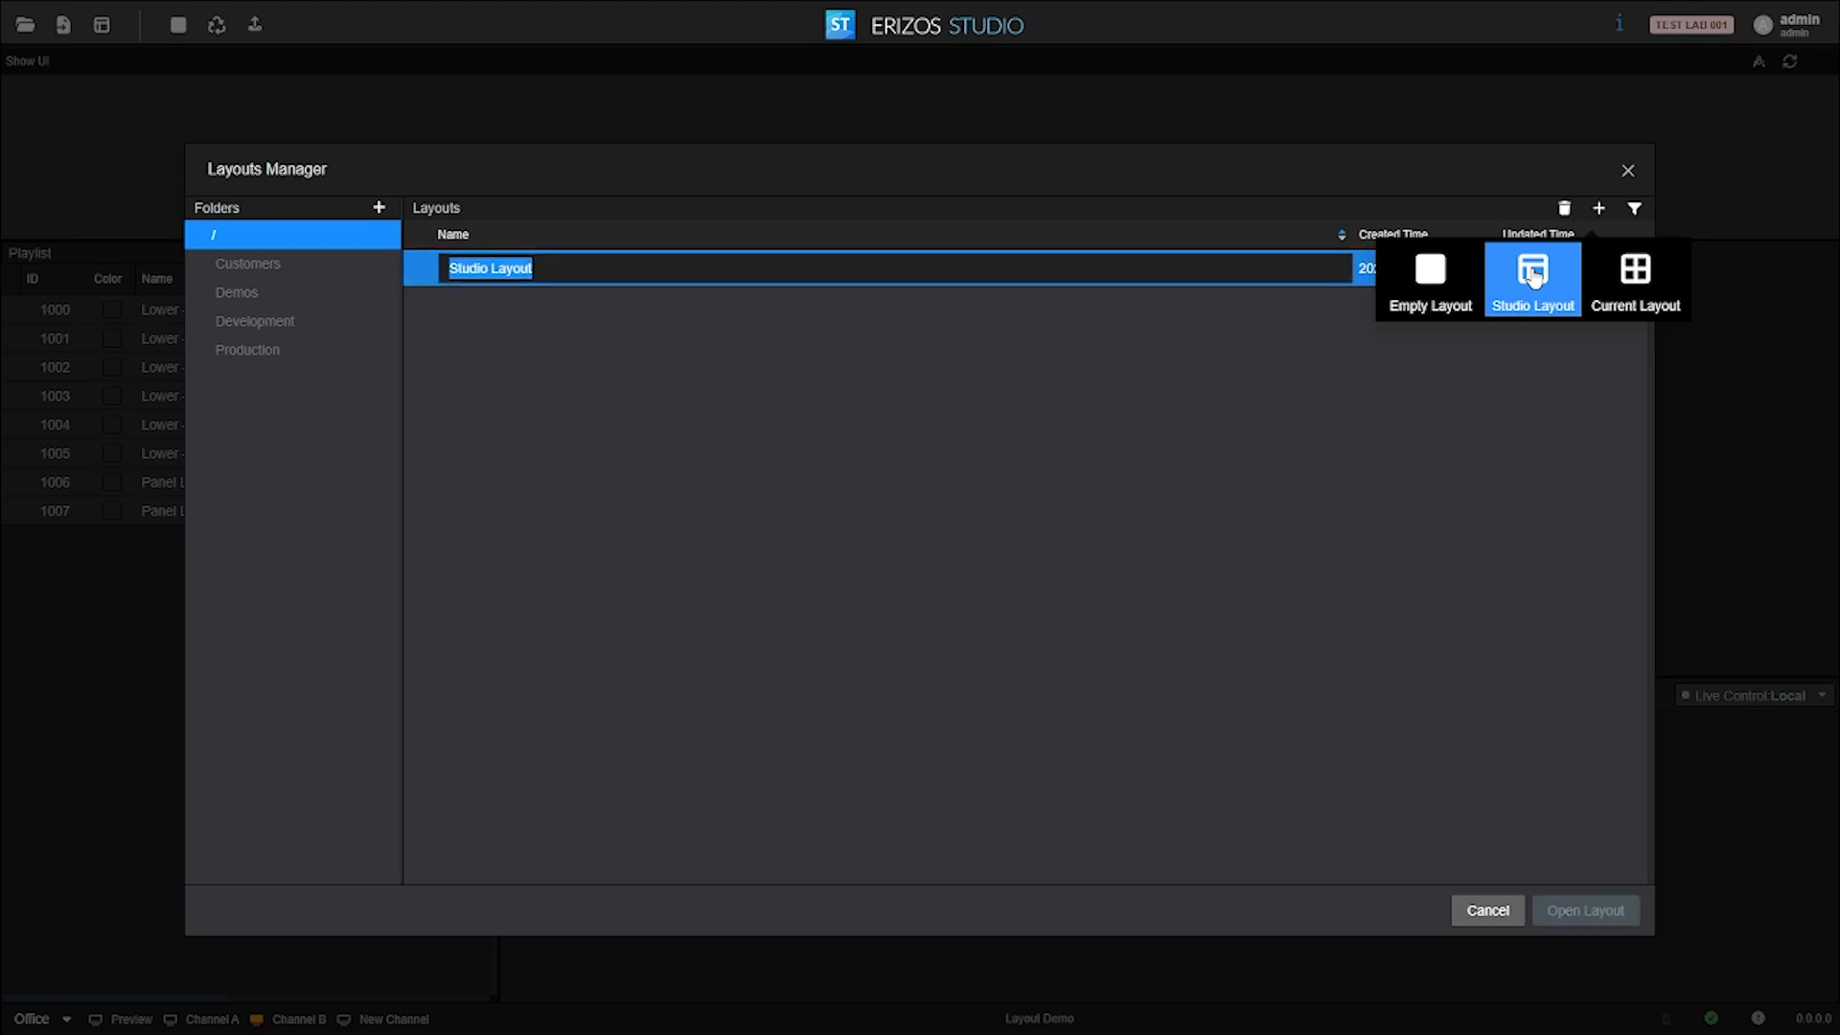
{"action": "left_click", "coordinate": [817, 272]}
{"action": "type", "text": "- W"}
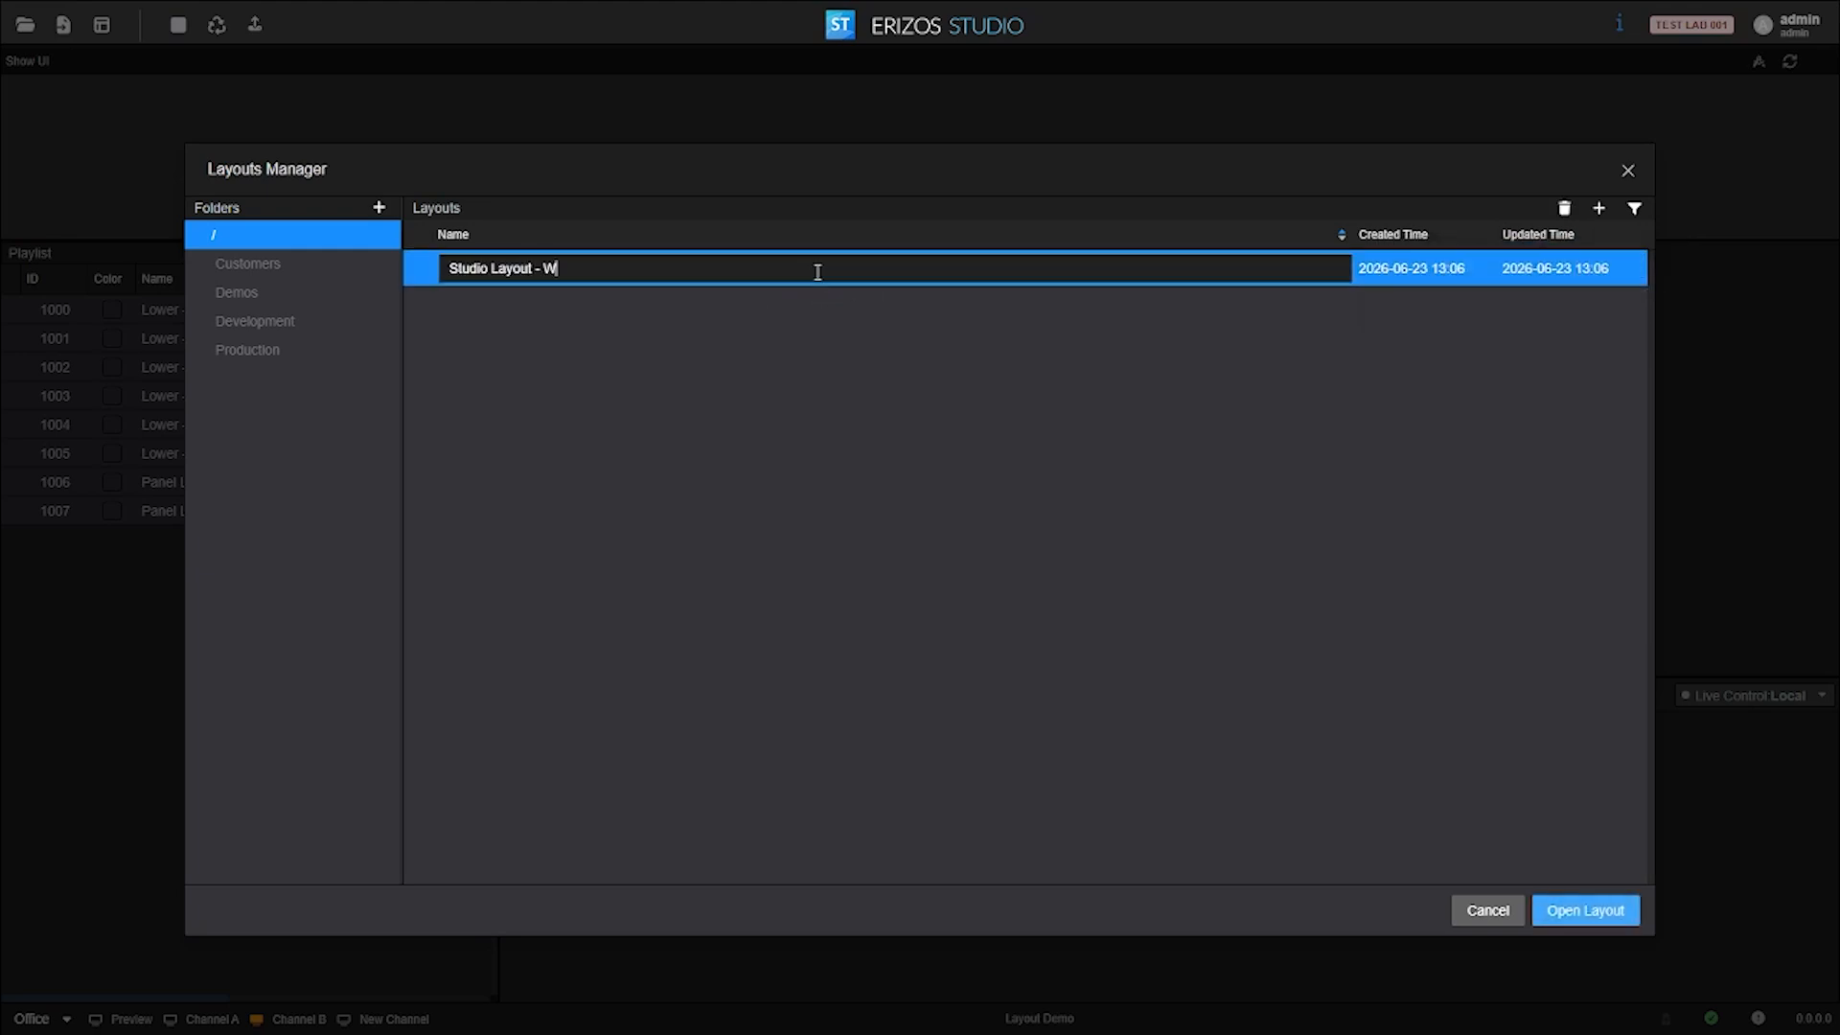
{"action": "type", "text": "ithout Preivew"}
{"action": "key", "text": "Return"}
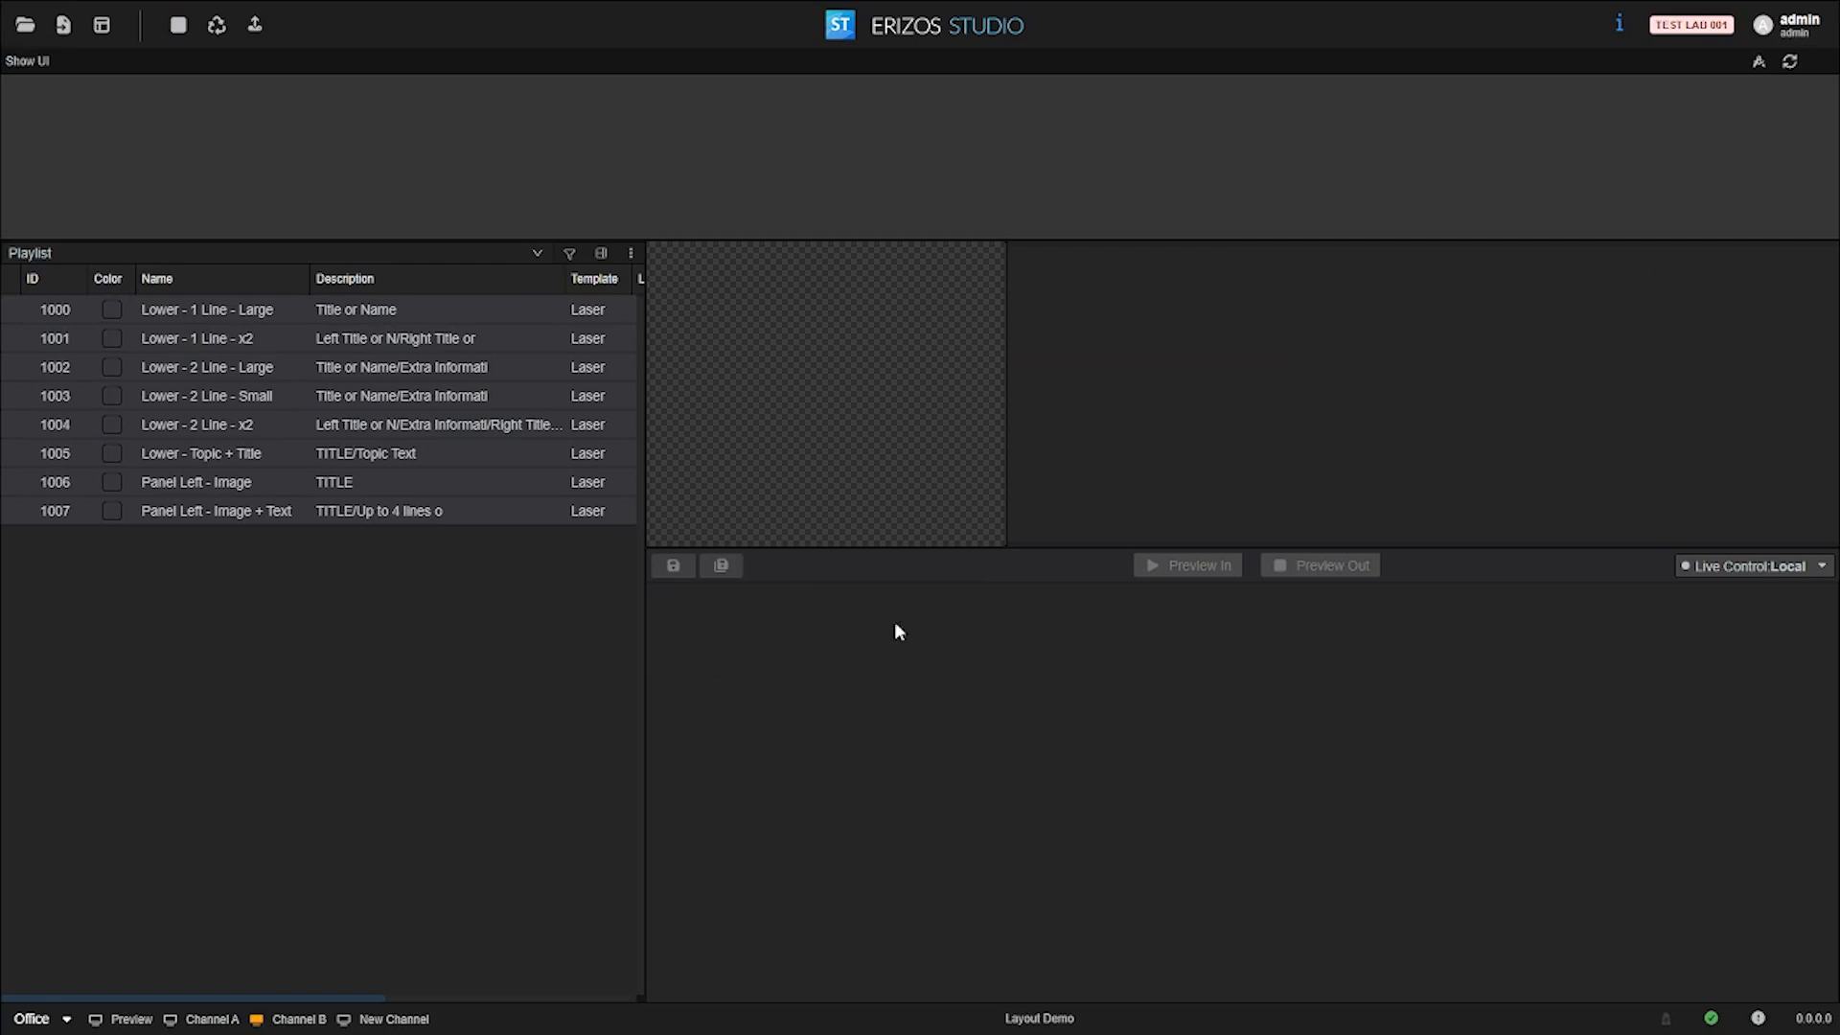
Step: Put the current layout into edit mode and remove its Preview panel
{"action": "left_click", "coordinate": [103, 29]}
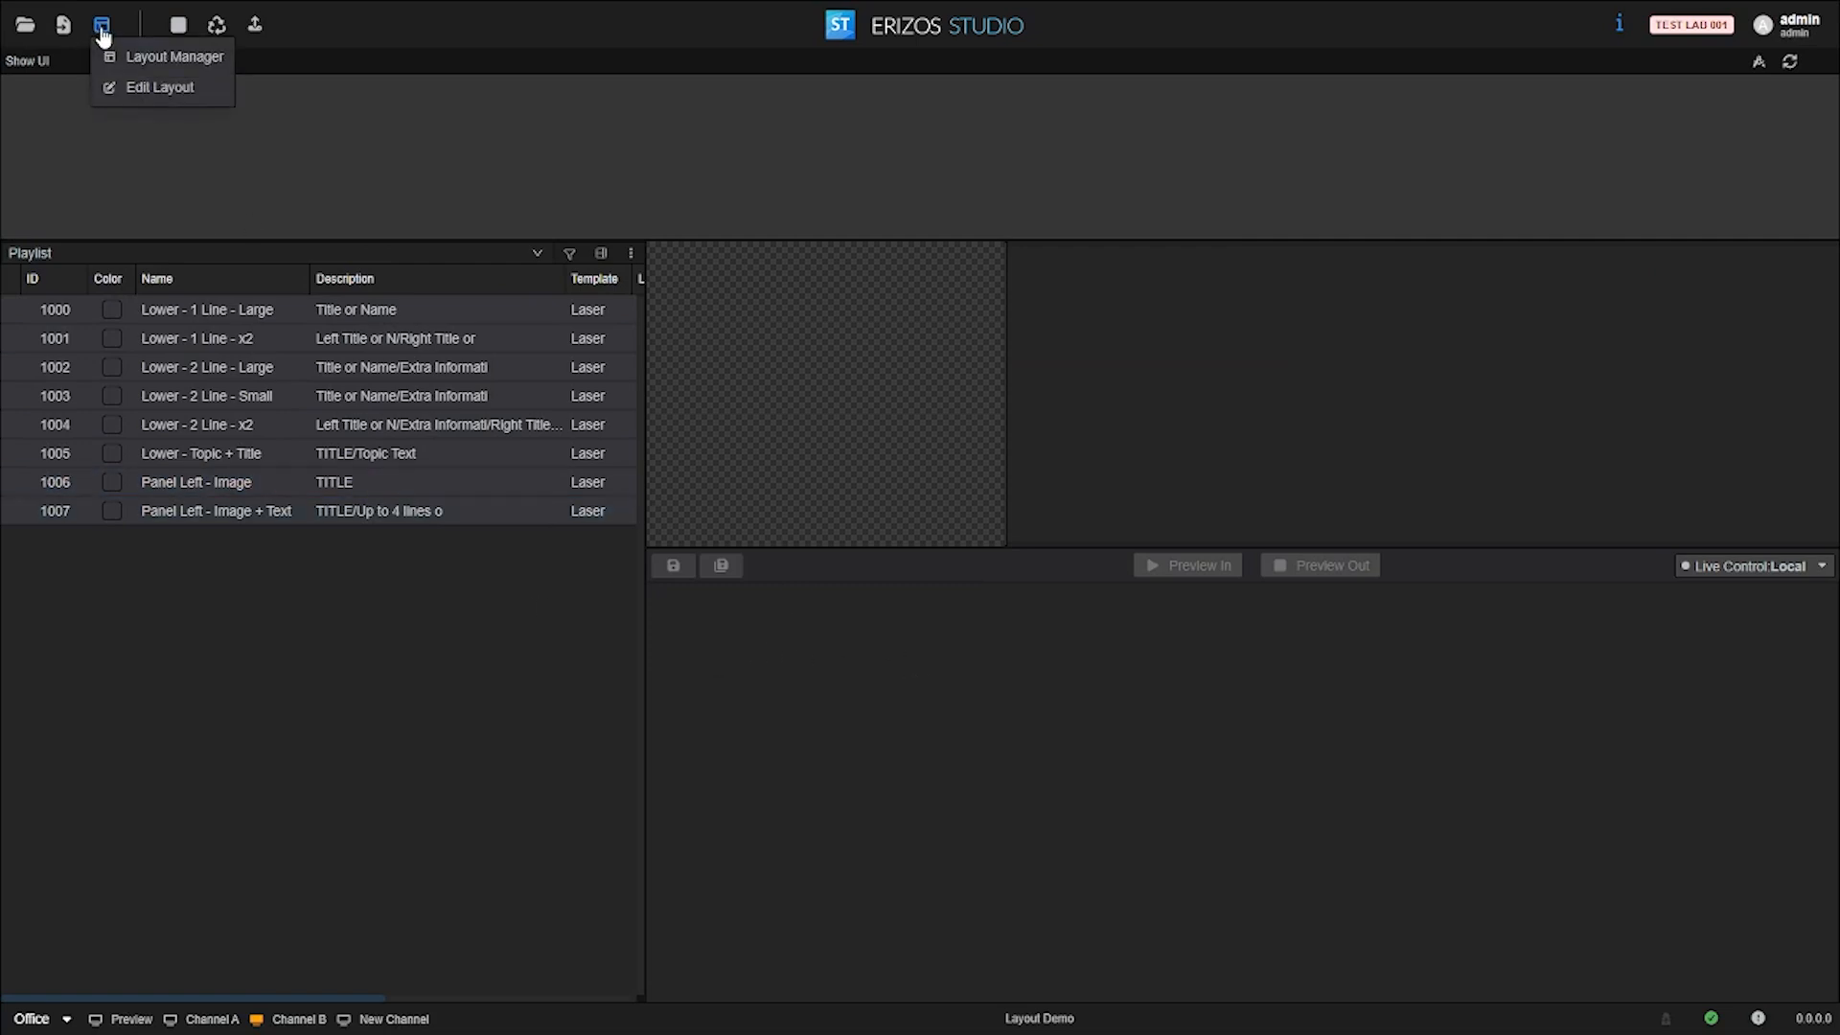
{"action": "left_click", "coordinate": [149, 88]}
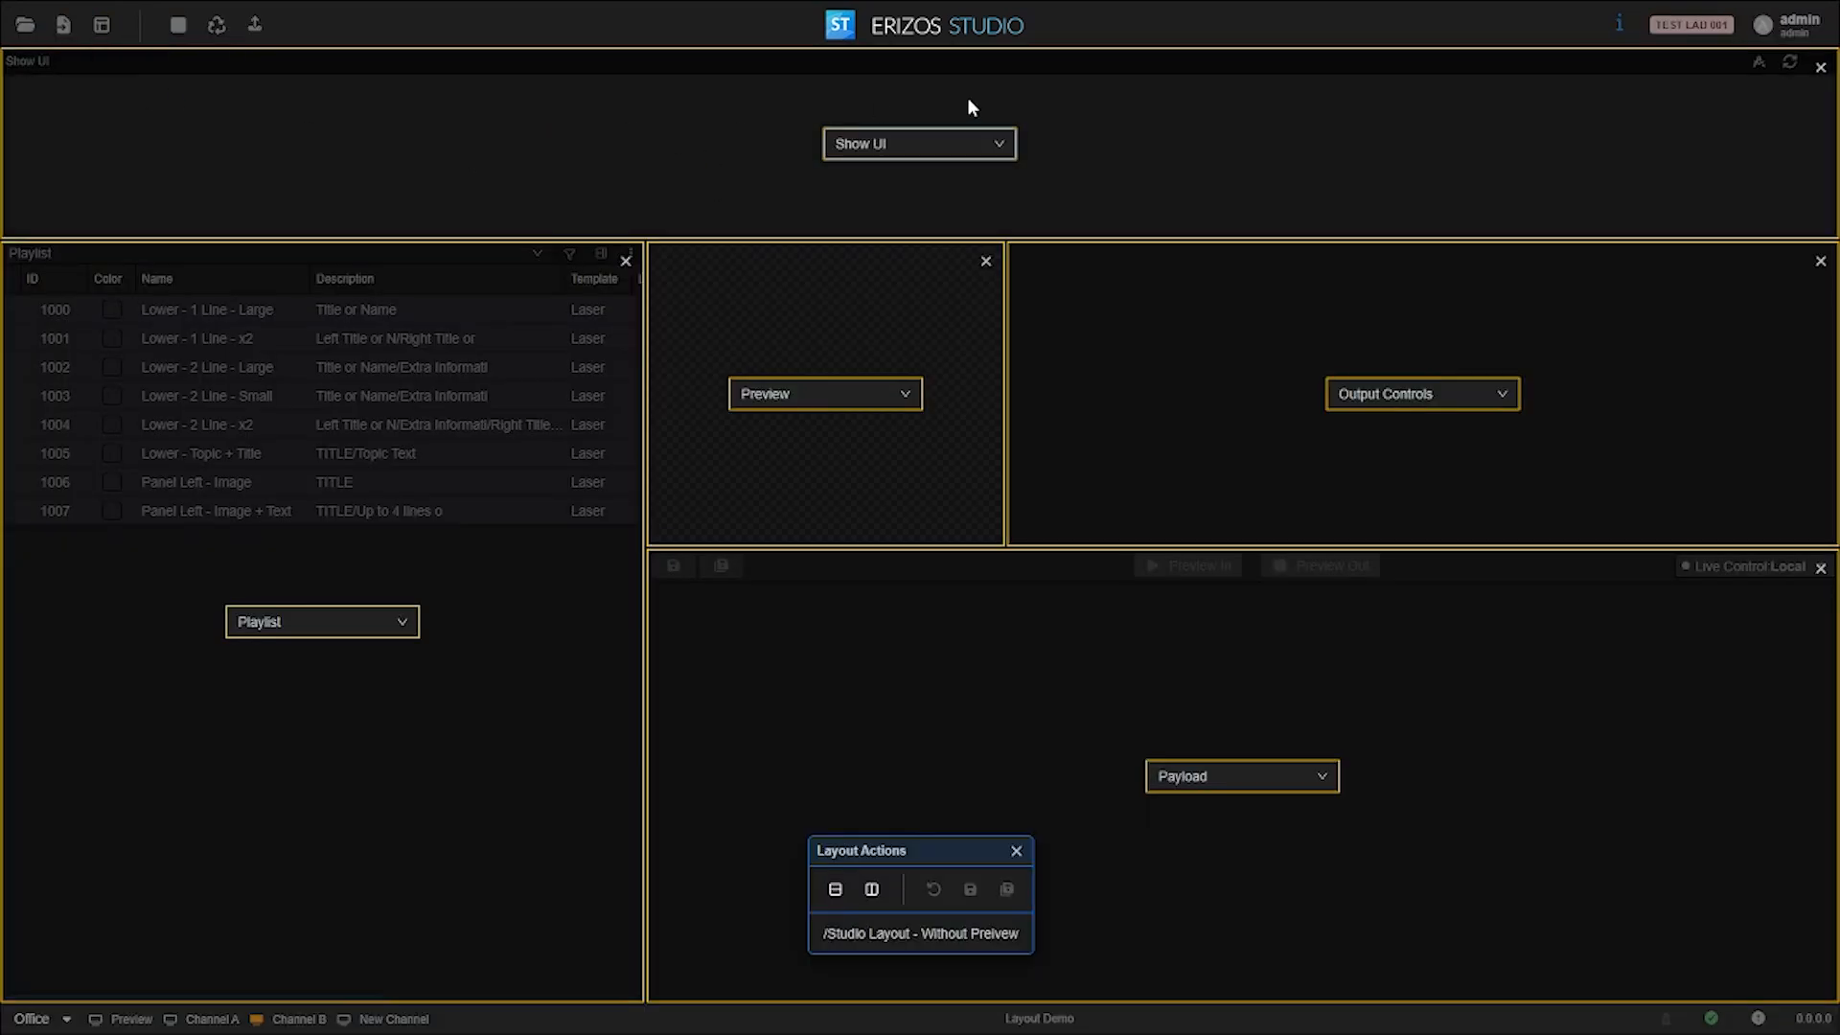
{"action": "left_click", "coordinate": [874, 149]}
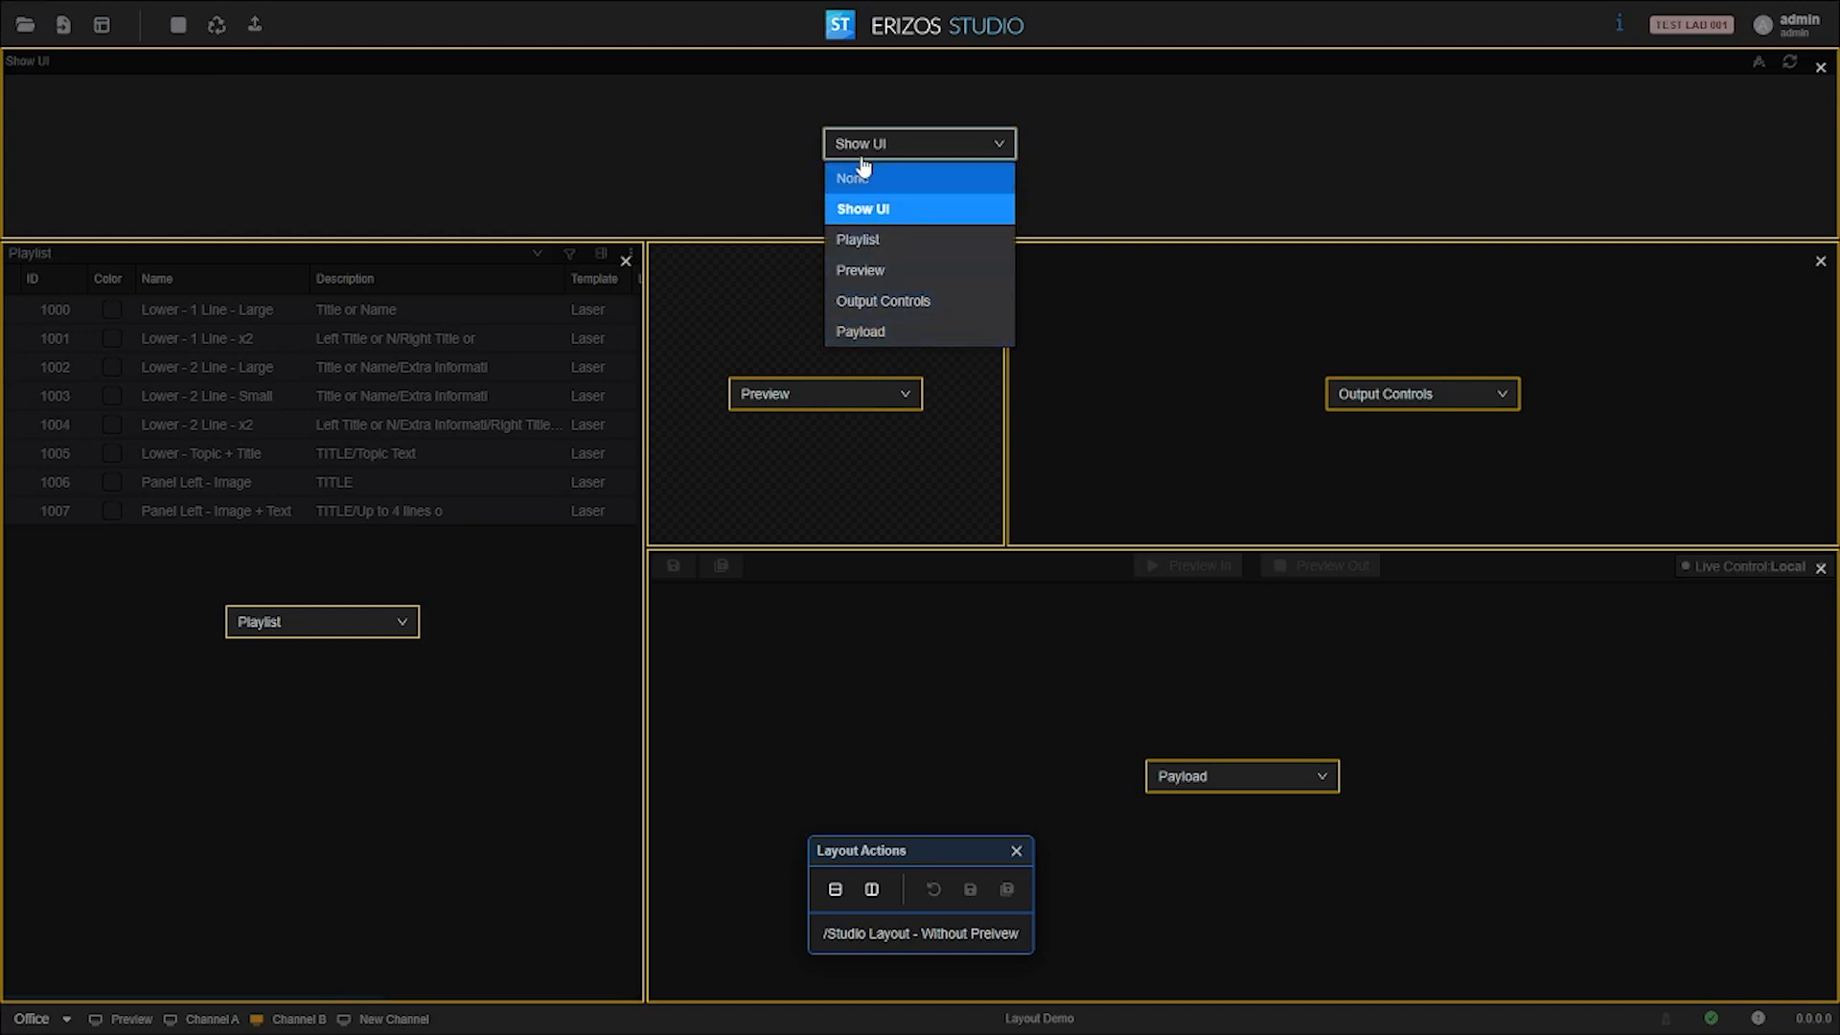
{"action": "left_click", "coordinate": [748, 150]}
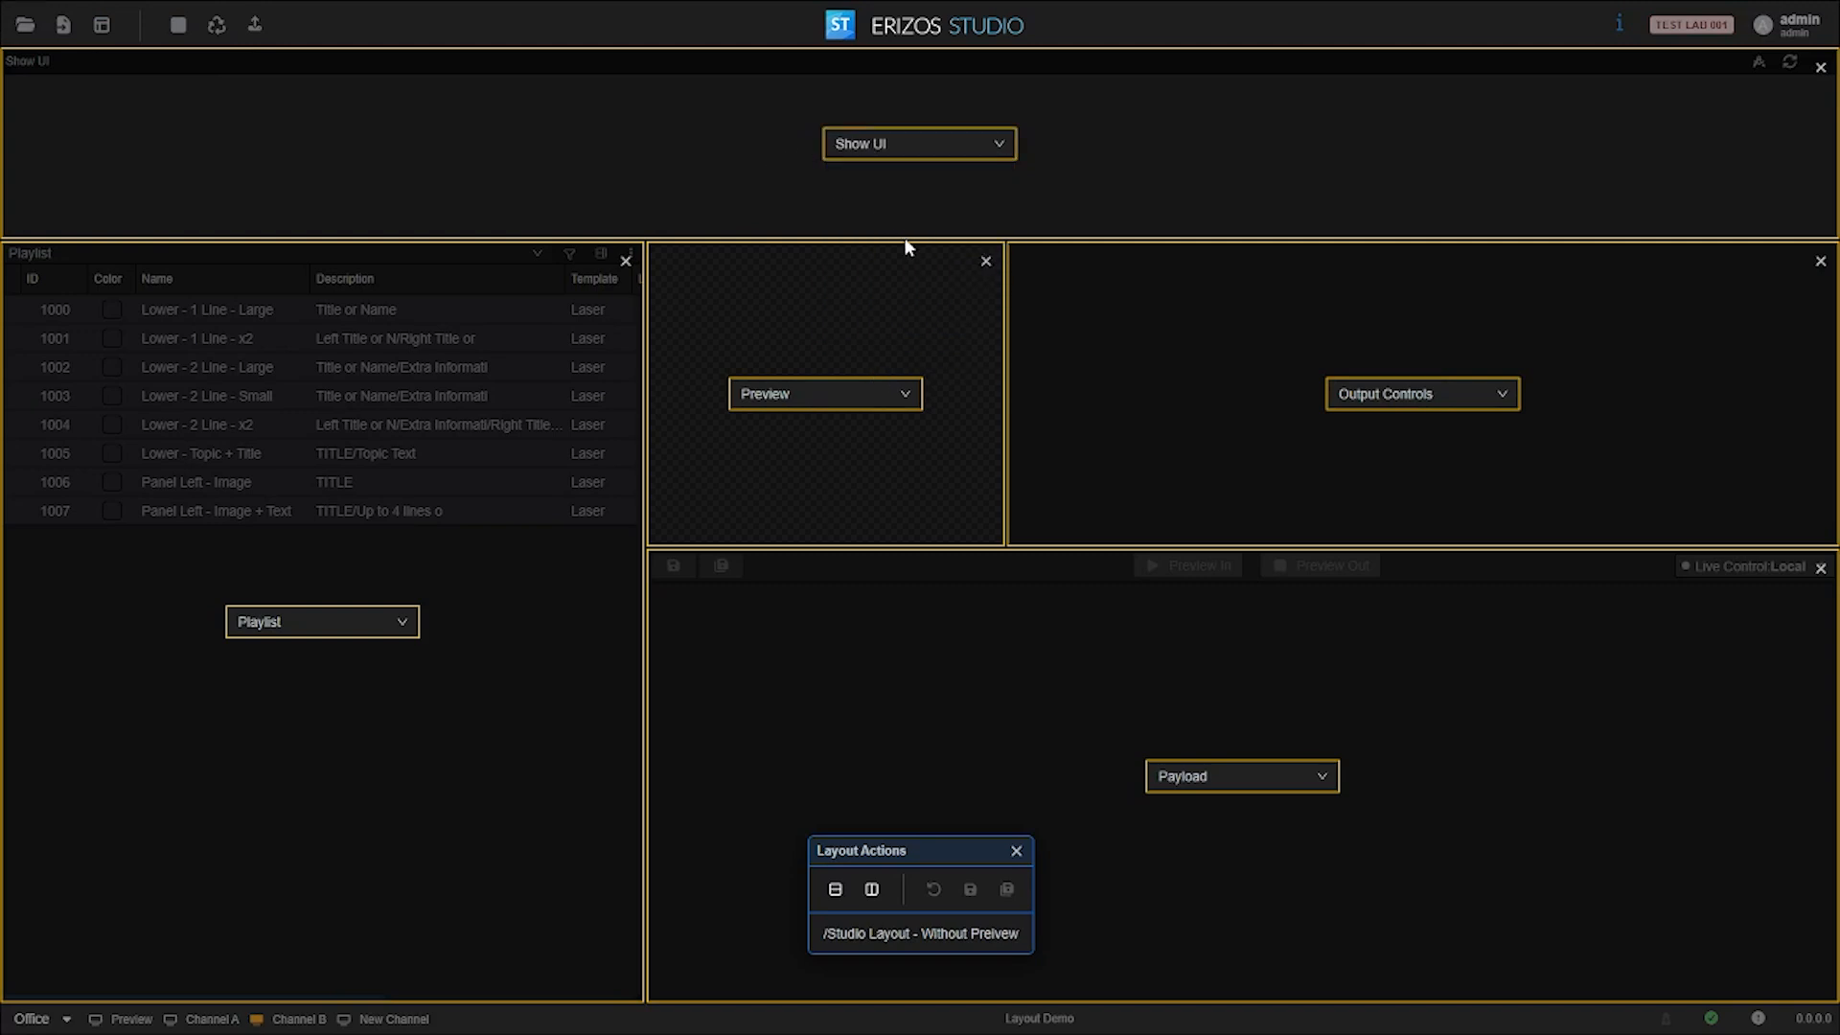
{"action": "left_click", "coordinate": [986, 263]}
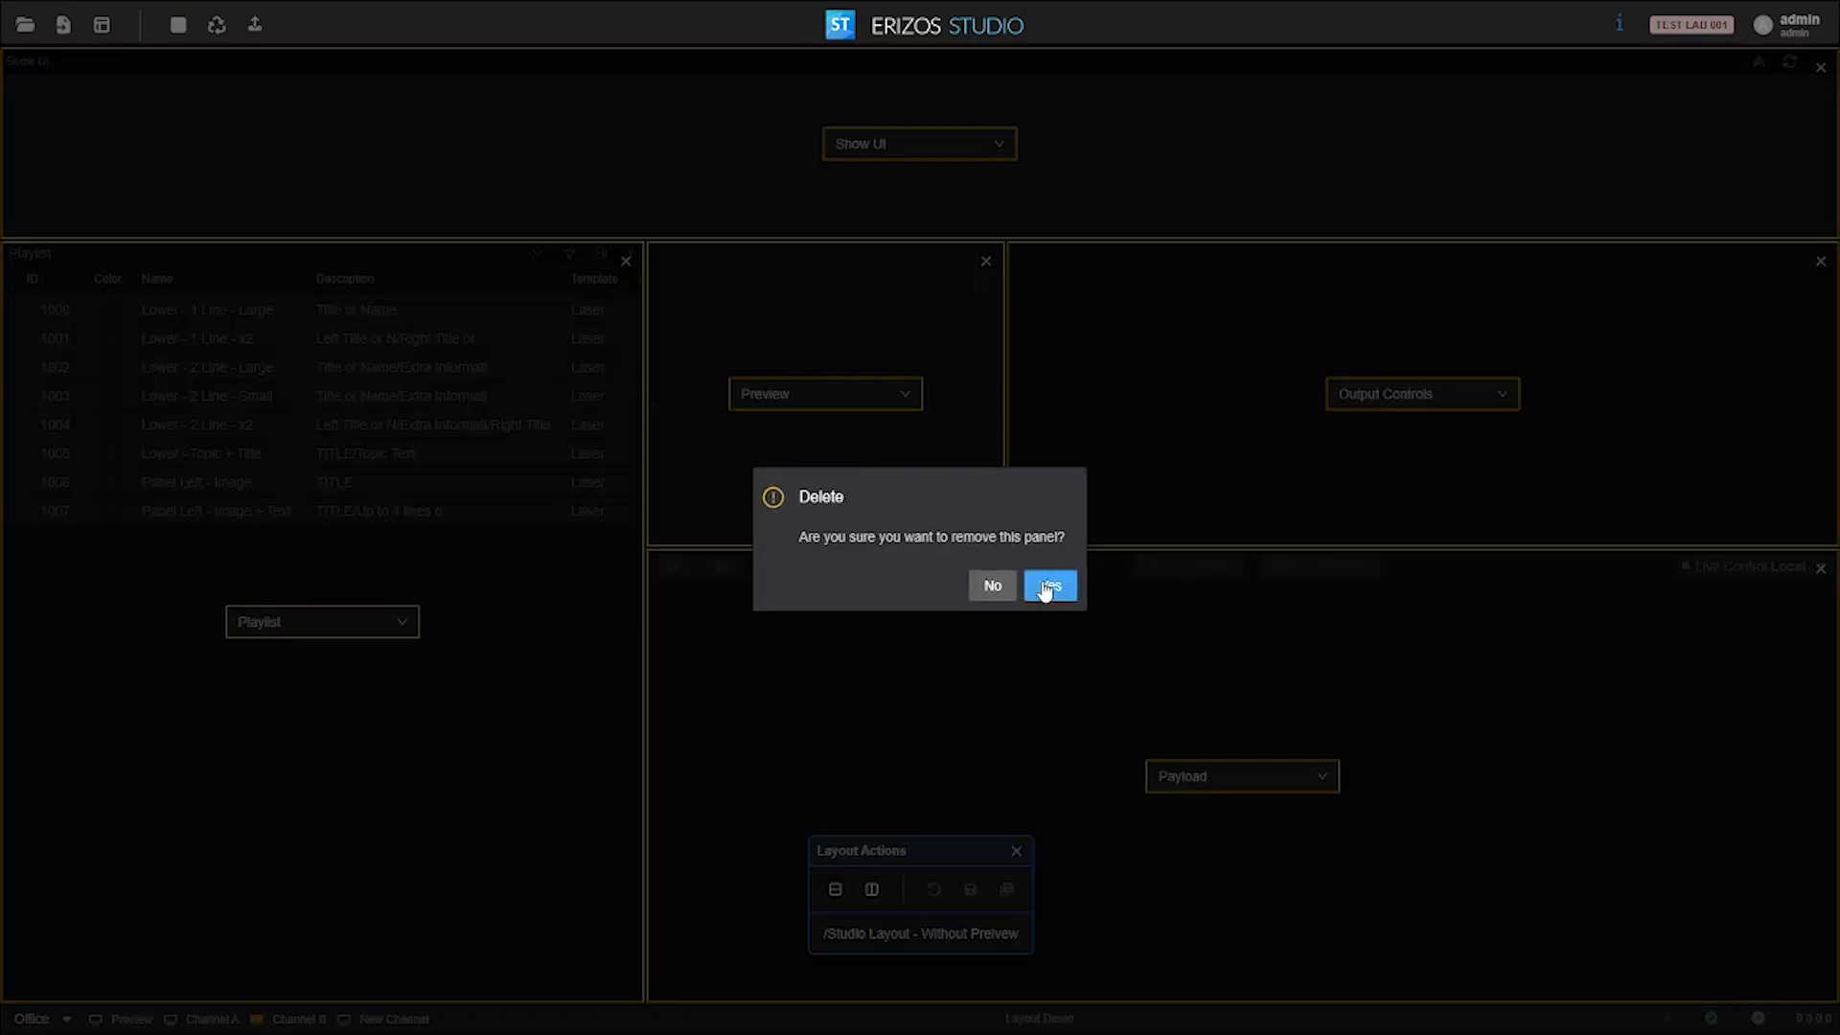
{"action": "left_click", "coordinate": [1045, 586]}
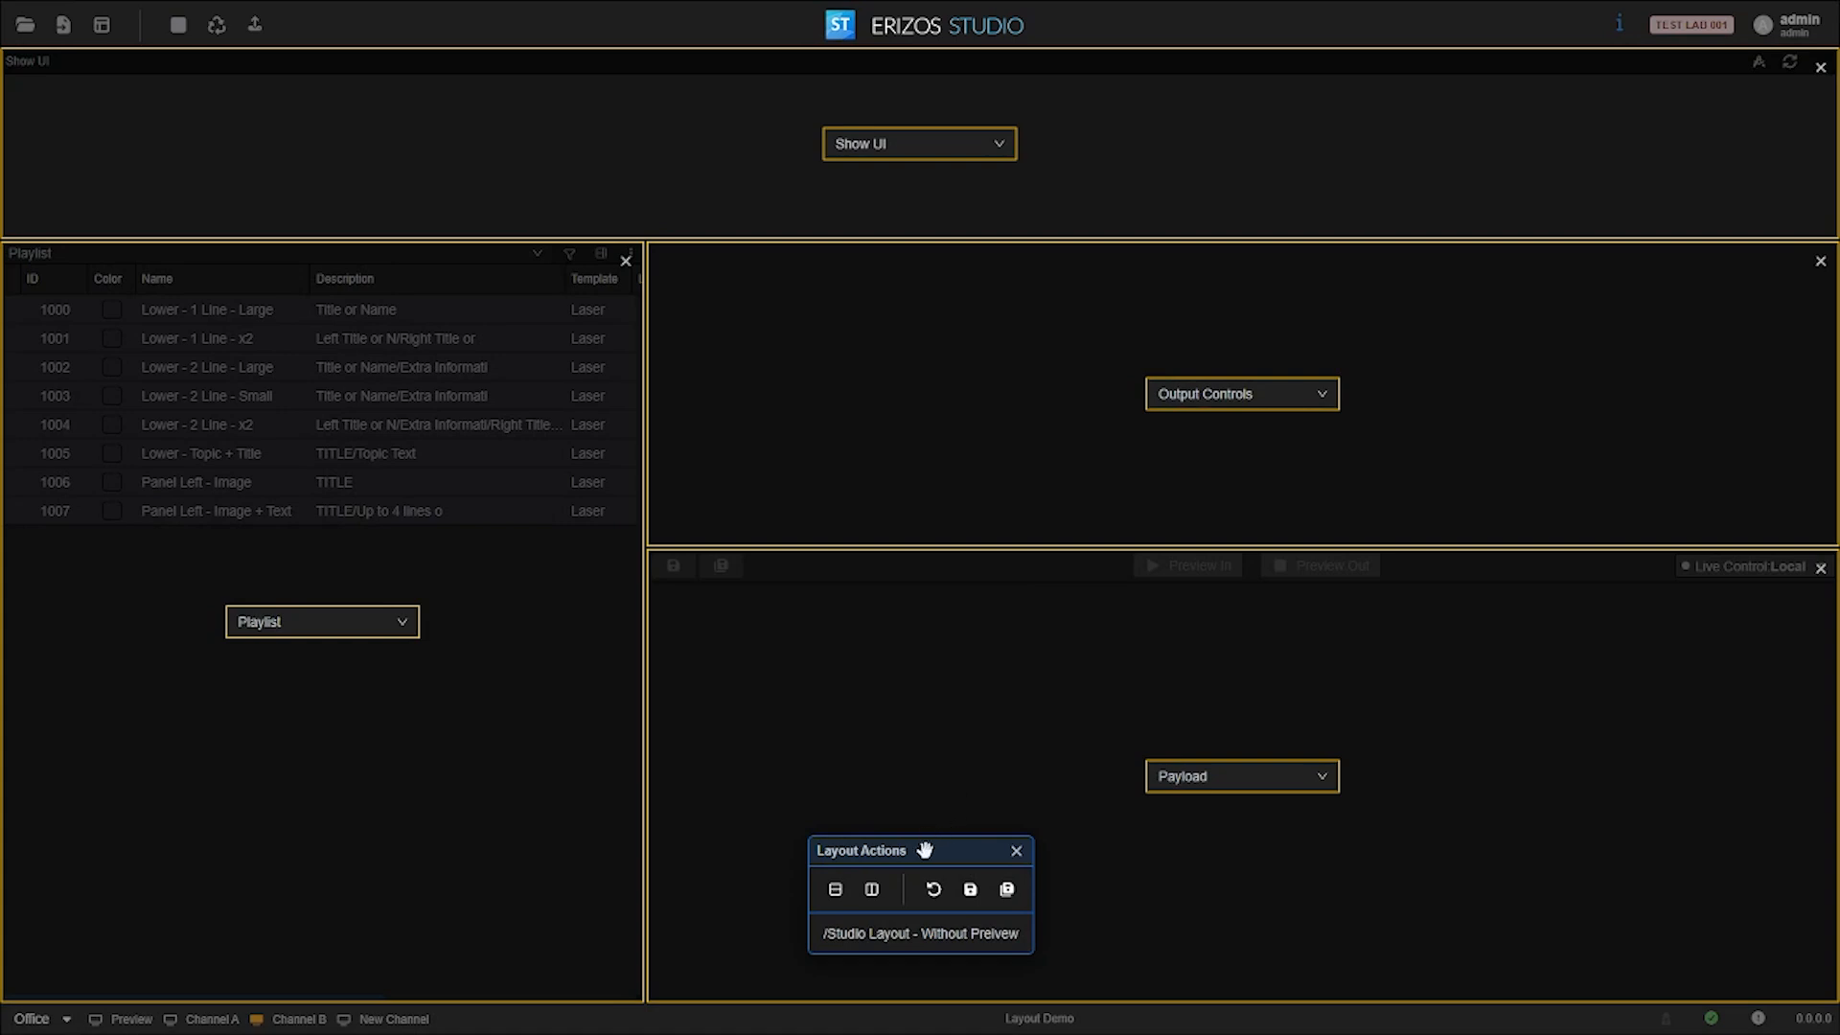
Step: Move the Layout Actions box upward and save the edited layout, overwriting the current one
{"action": "left_click_drag", "start_coordinate": [906, 850], "coordinate": [858, 688]}
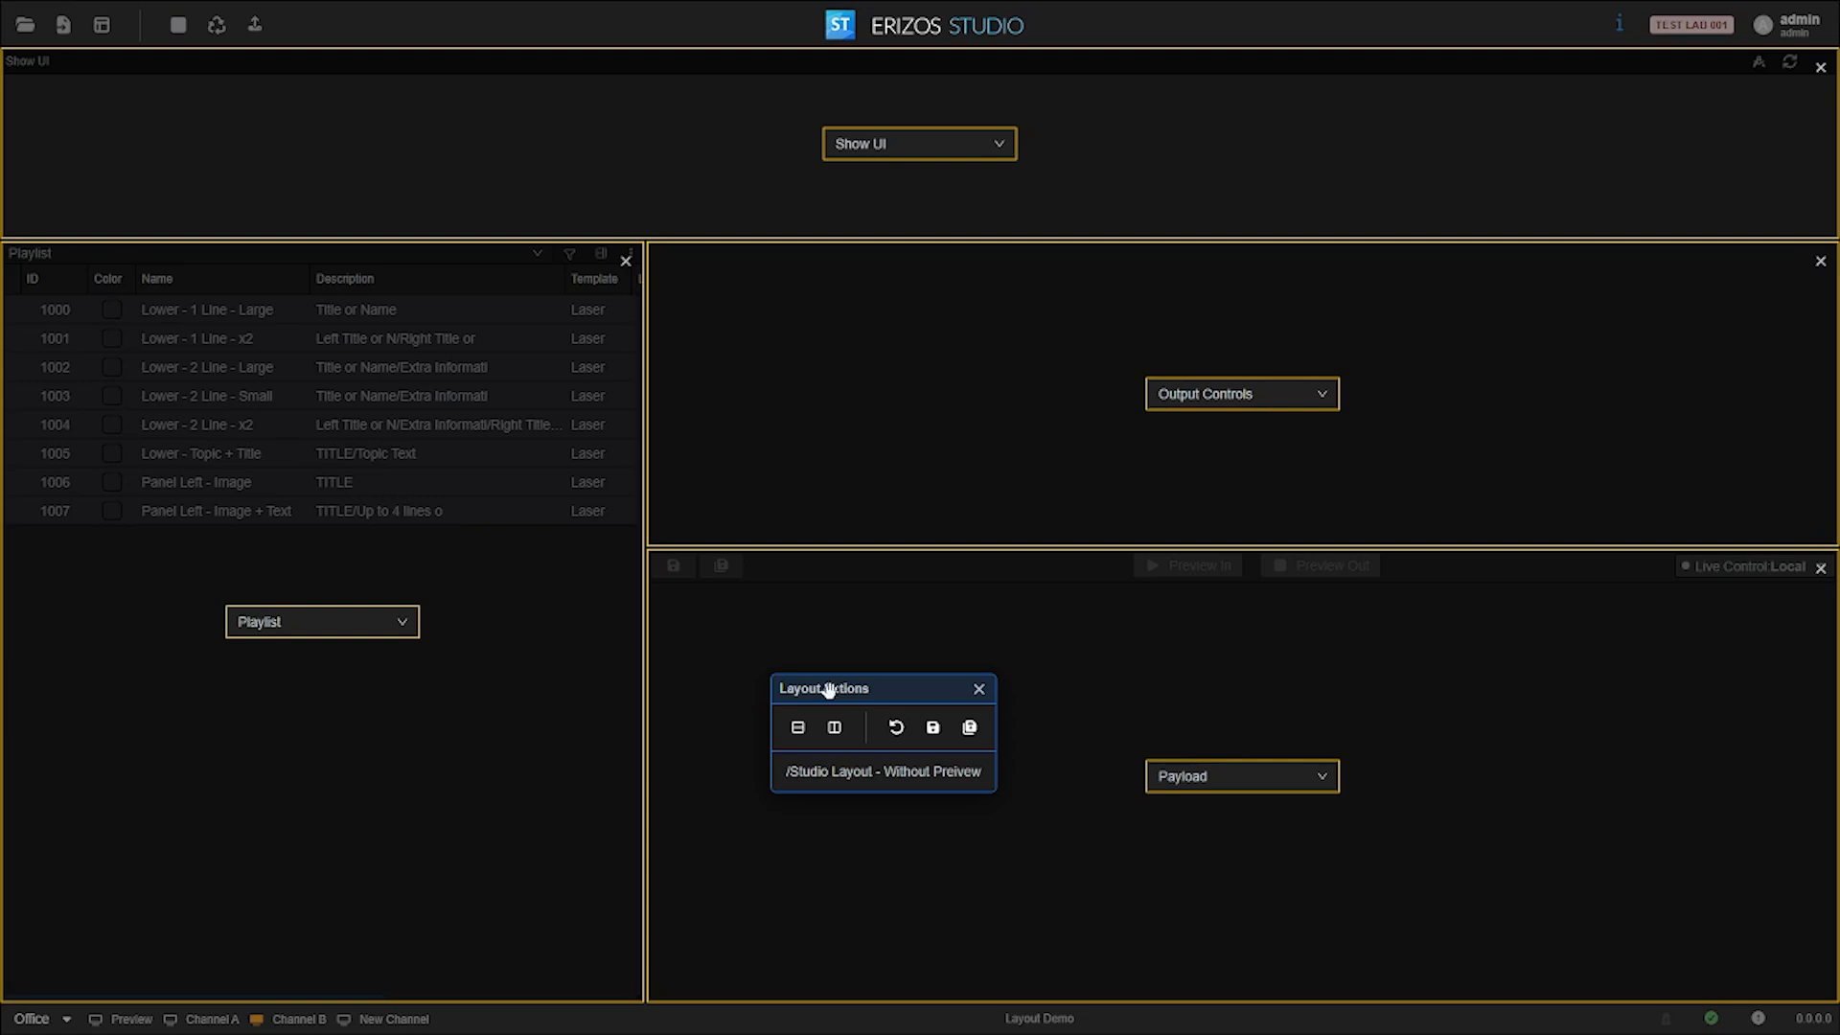
{"action": "left_click_drag", "start_coordinate": [825, 690], "coordinate": [837, 673]}
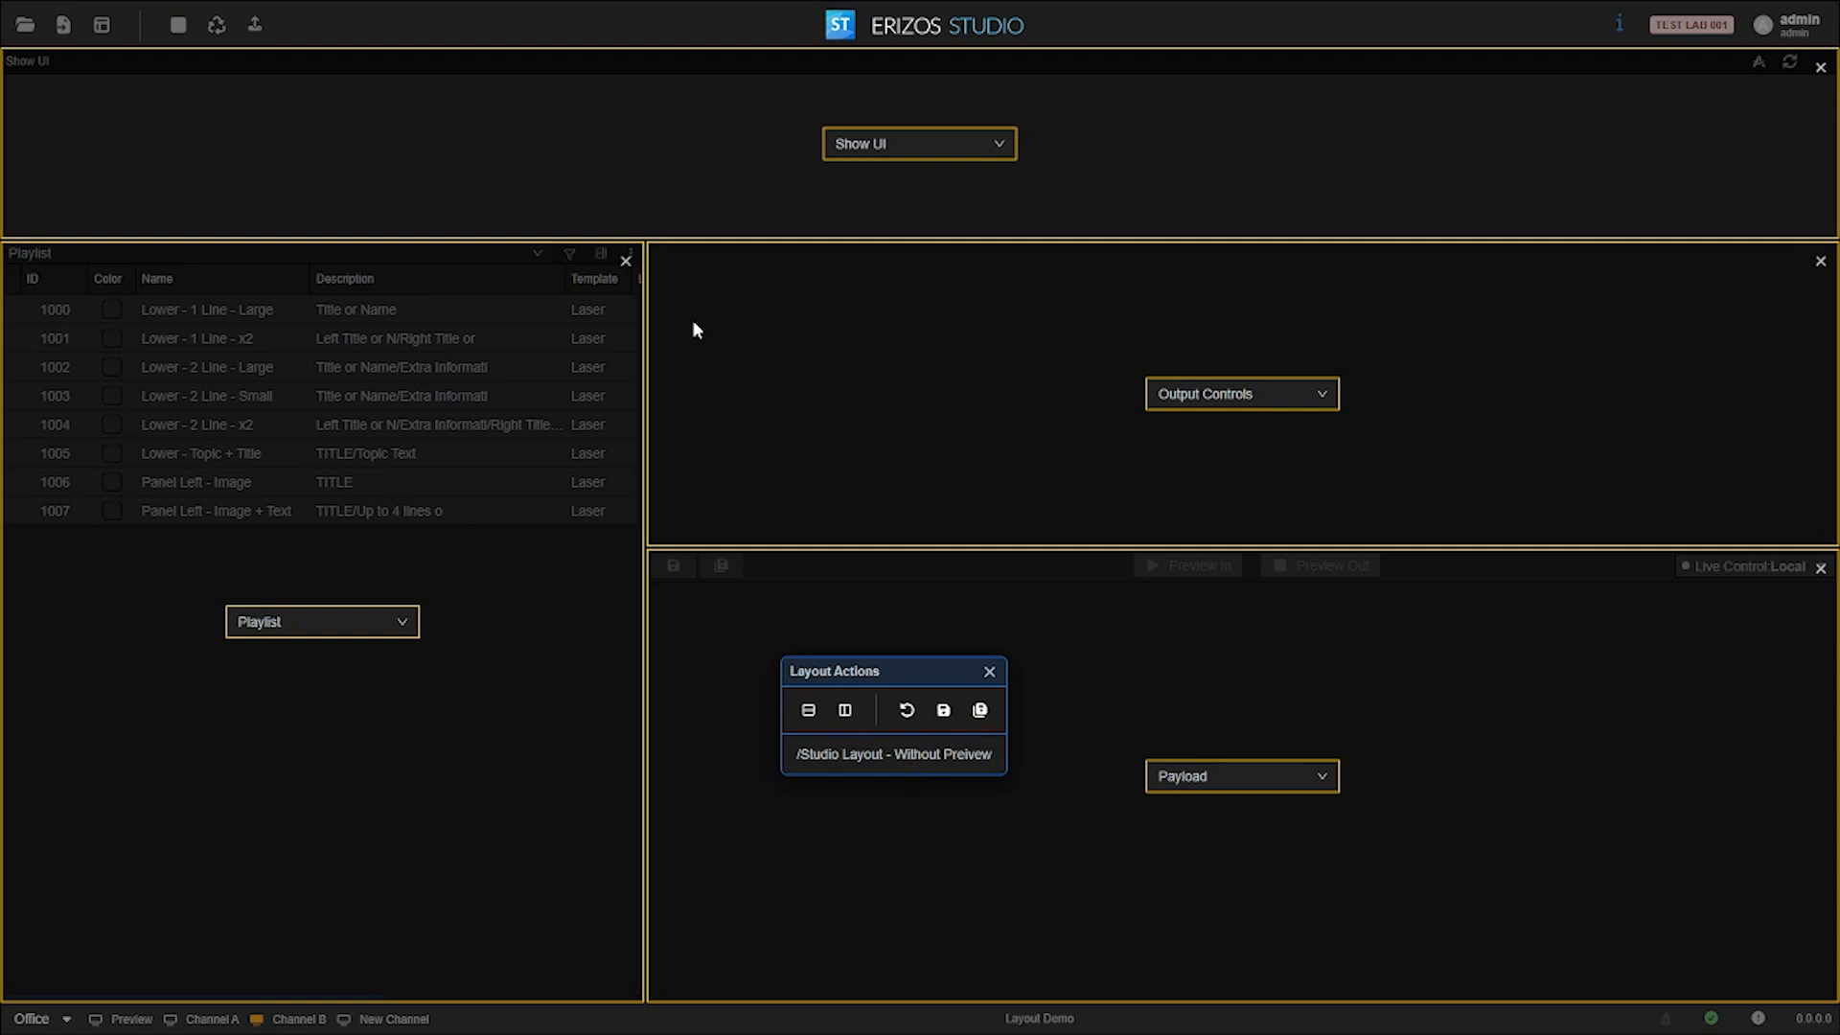
{"action": "left_click", "coordinate": [943, 709]}
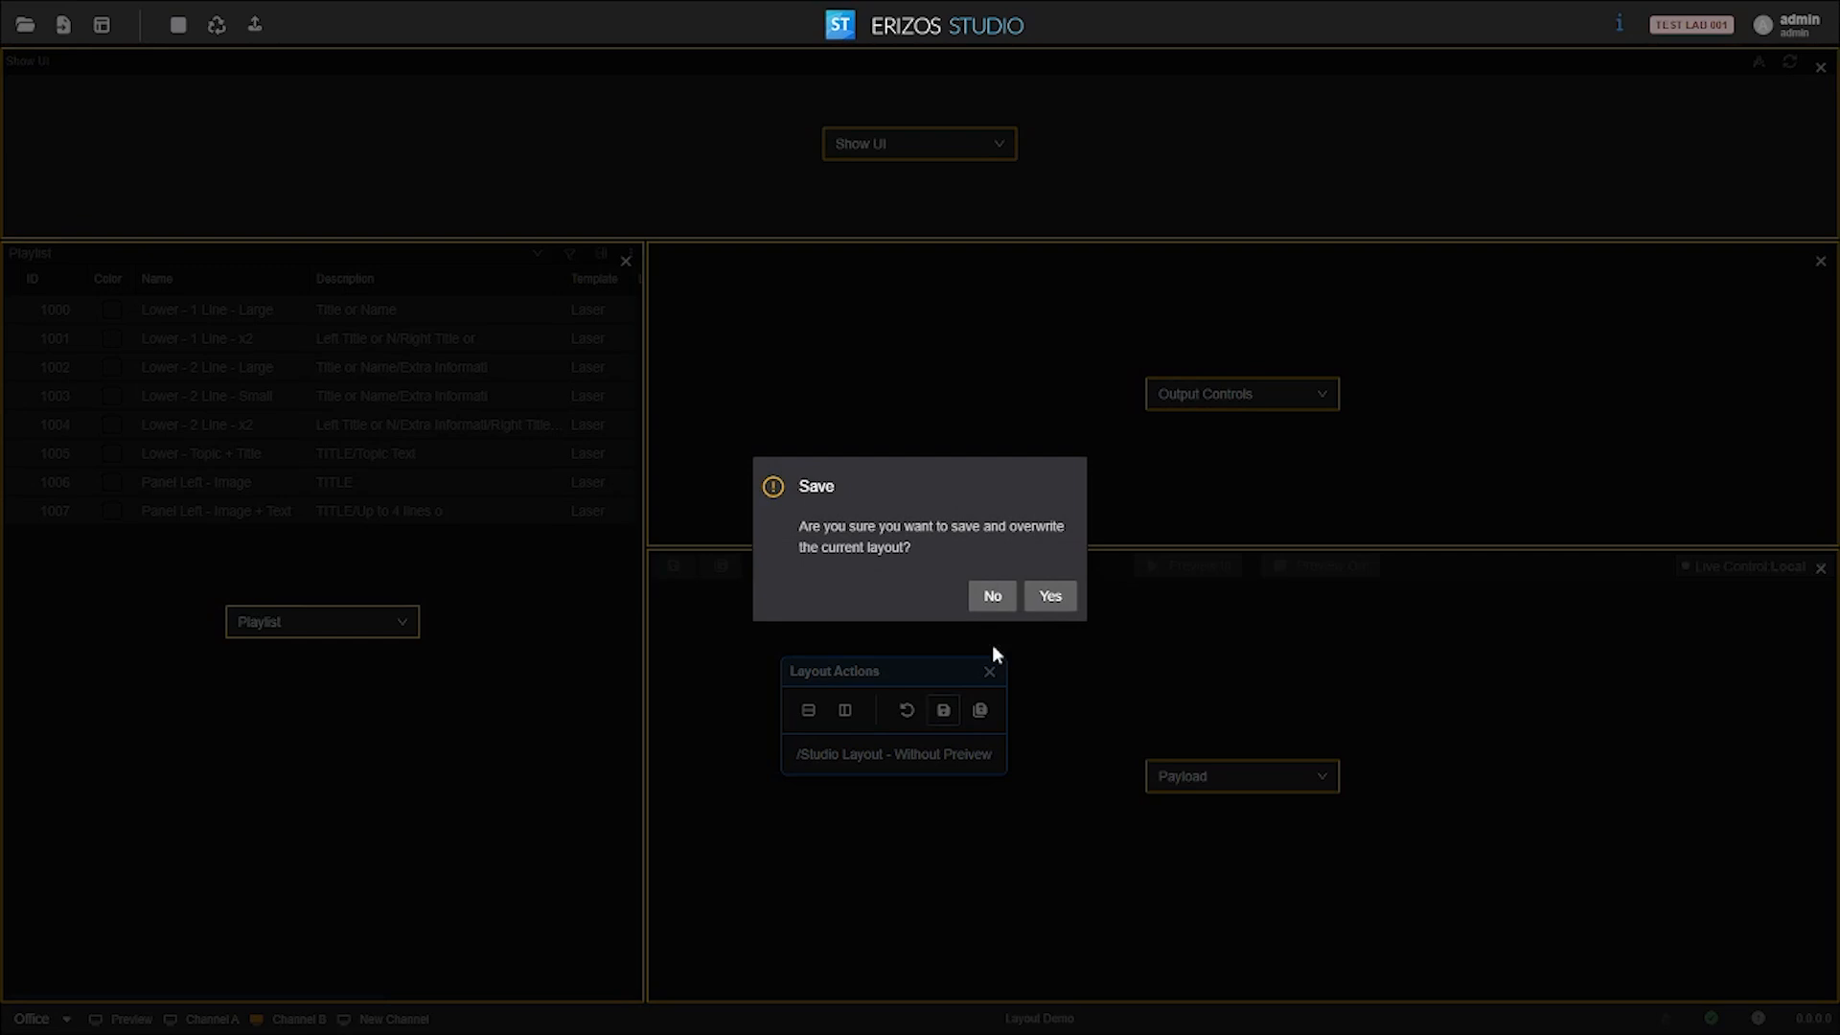
{"action": "left_click", "coordinate": [1047, 595]}
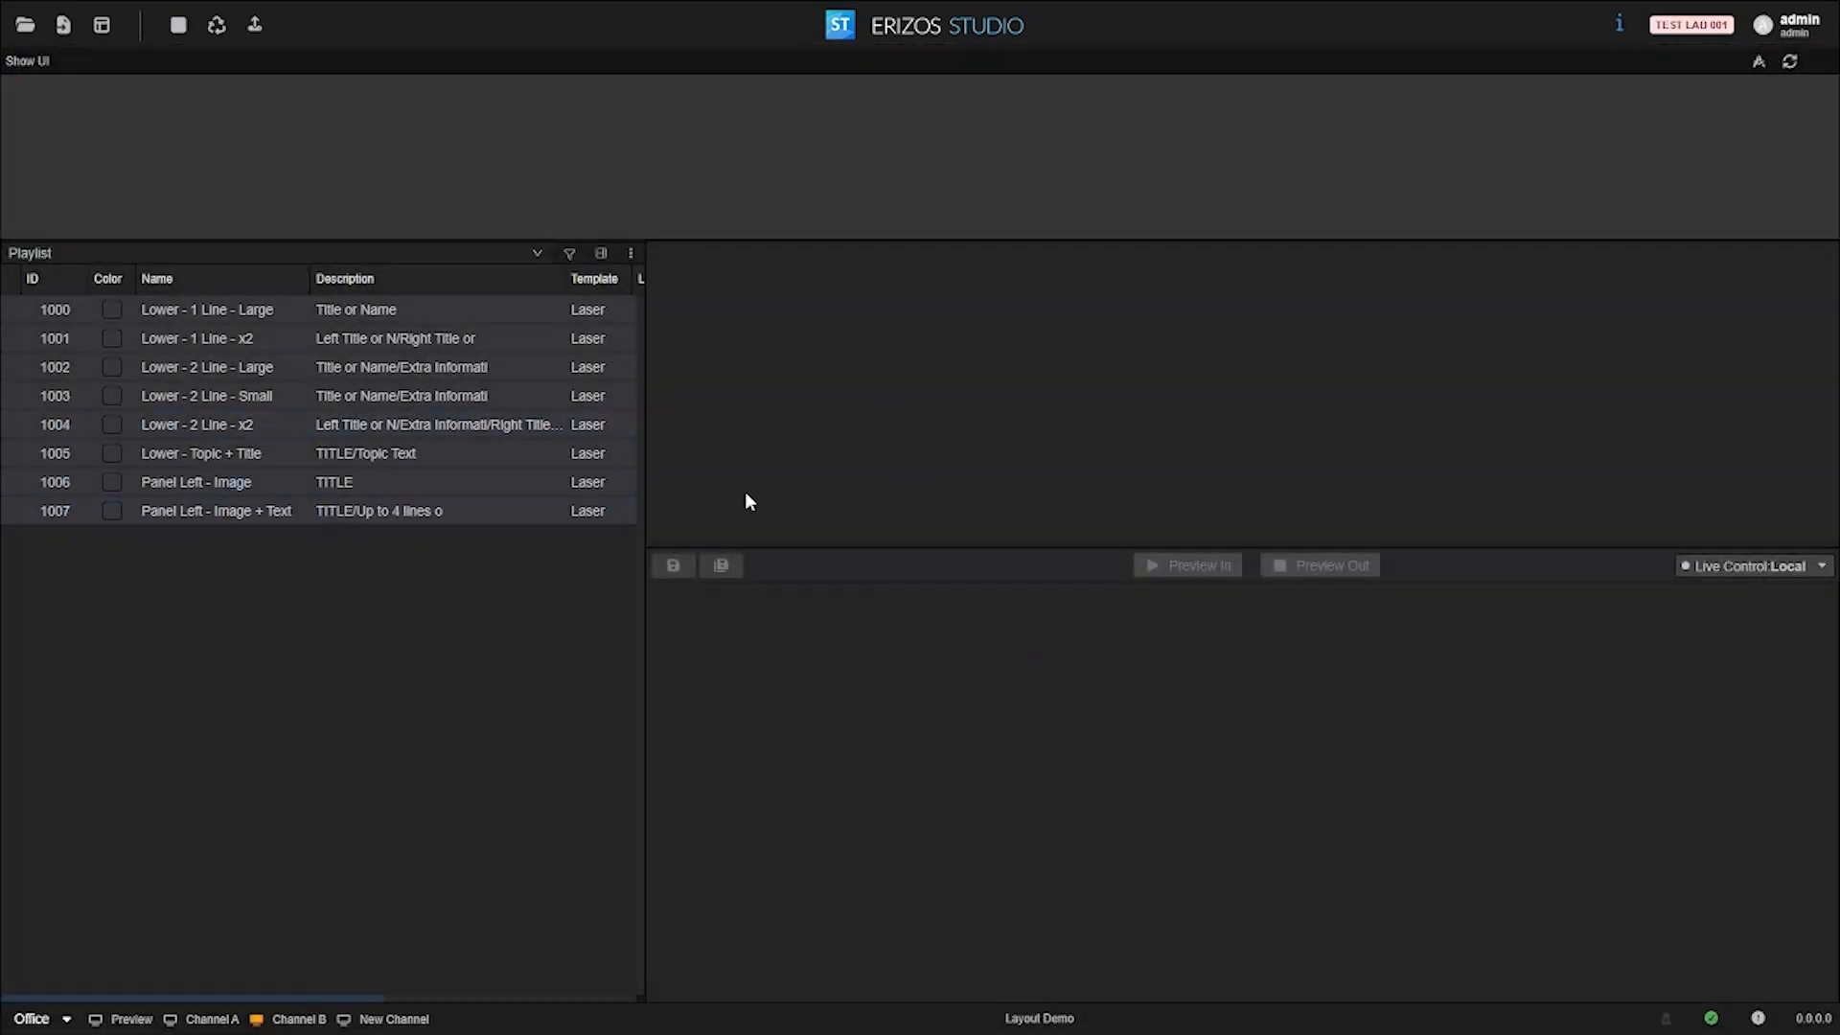
Step: Reduce the height of the Output Controls panel in favour of Payload, and load playlist items 1000 and 1001 to check their fields
{"action": "left_click_drag", "start_coordinate": [747, 547], "coordinate": [750, 423]}
{"action": "left_click", "coordinate": [330, 311]}
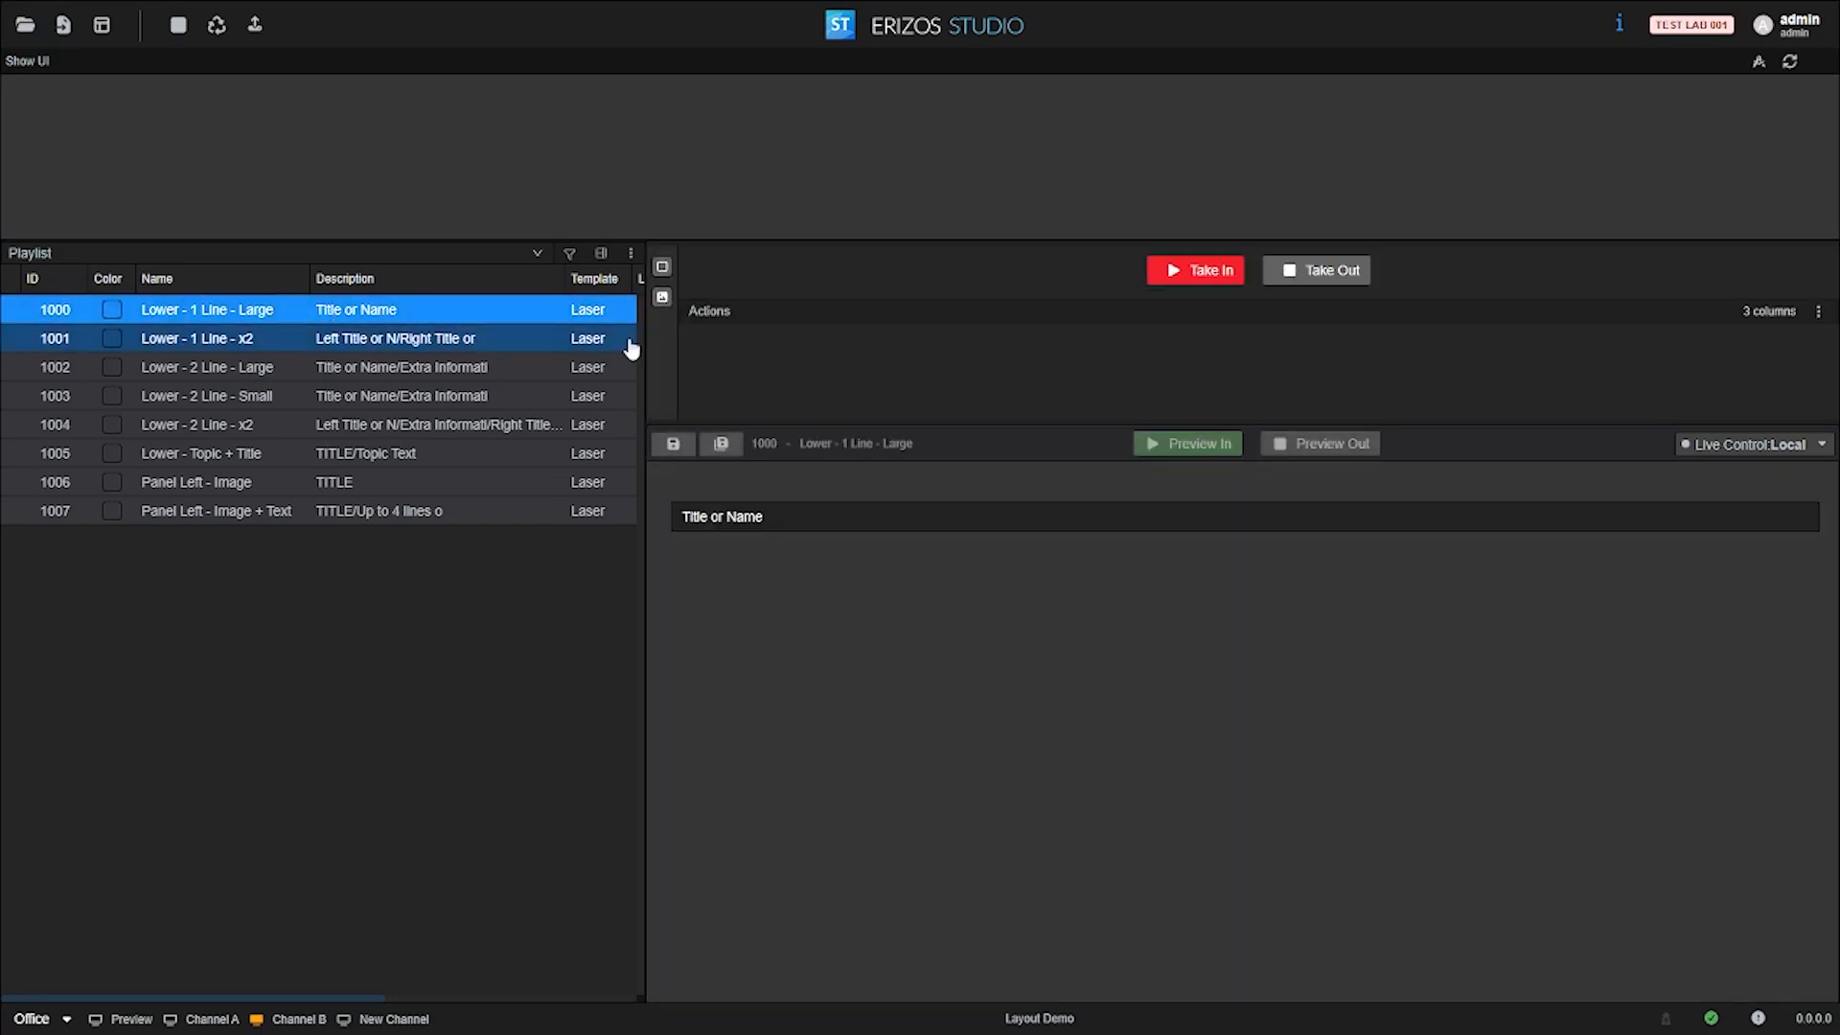
{"action": "left_click", "coordinate": [393, 340]}
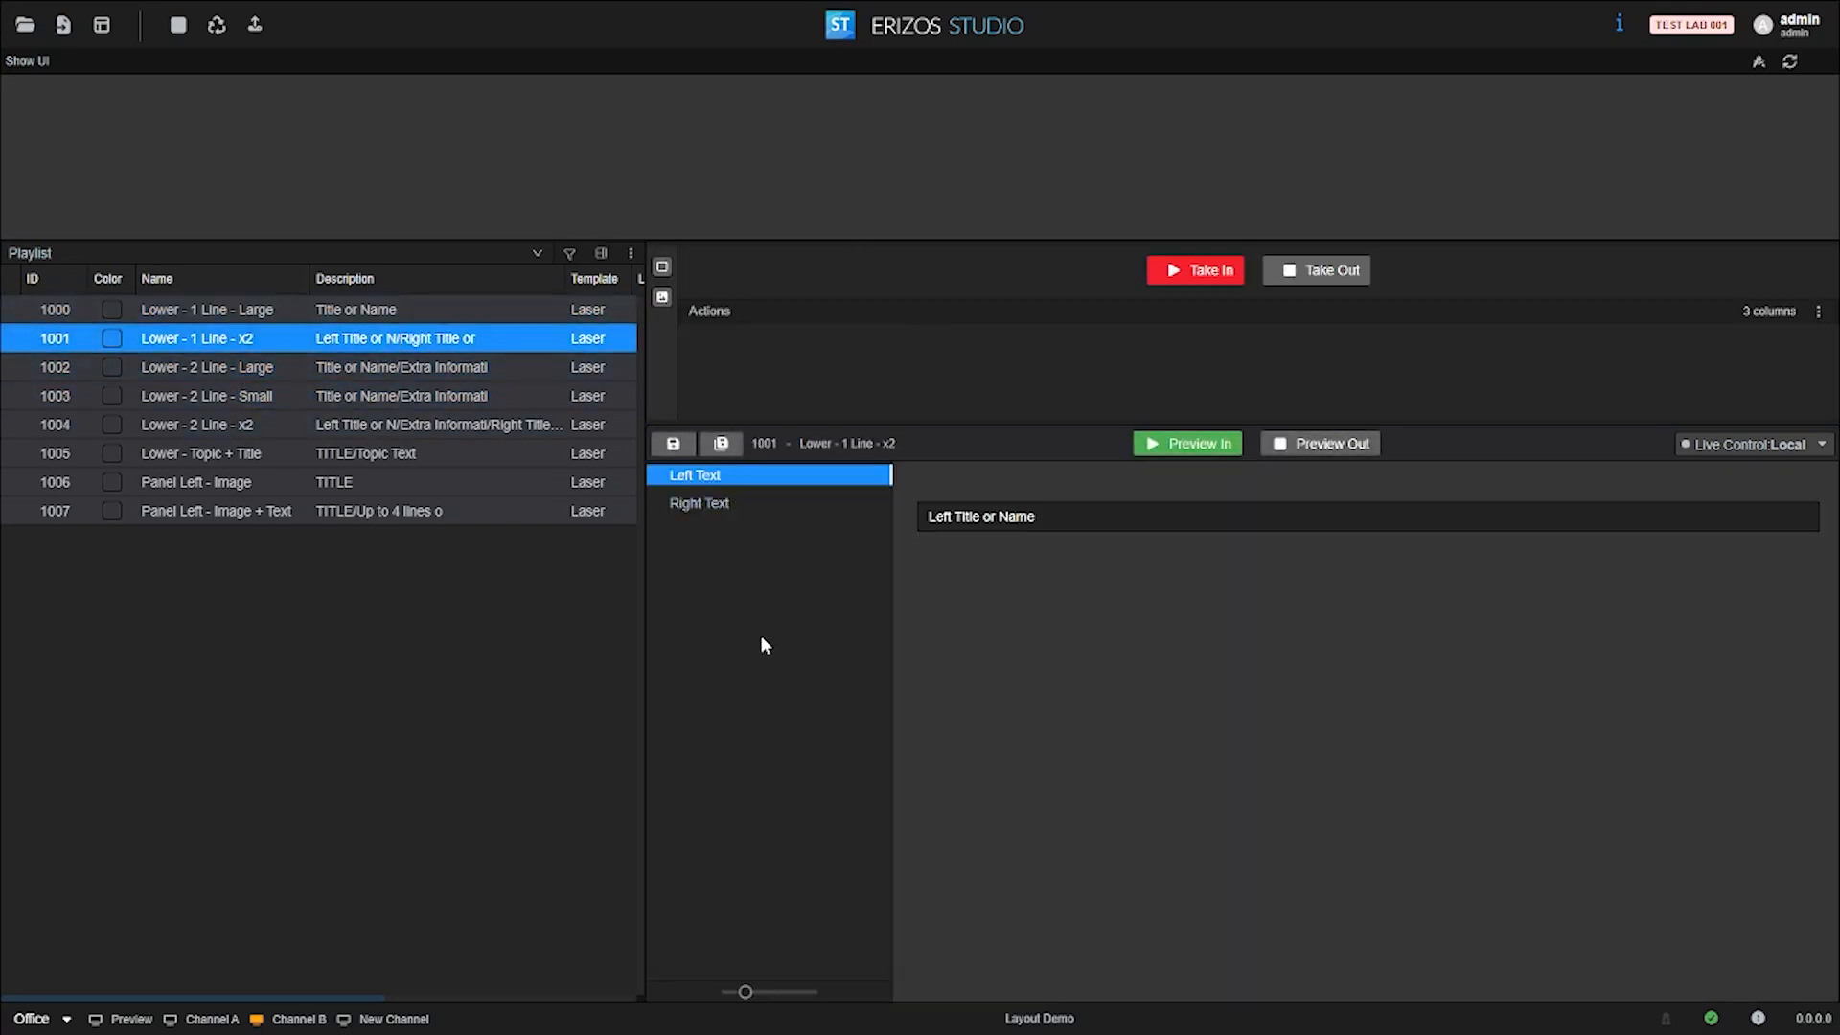
{"action": "left_click", "coordinate": [949, 525]}
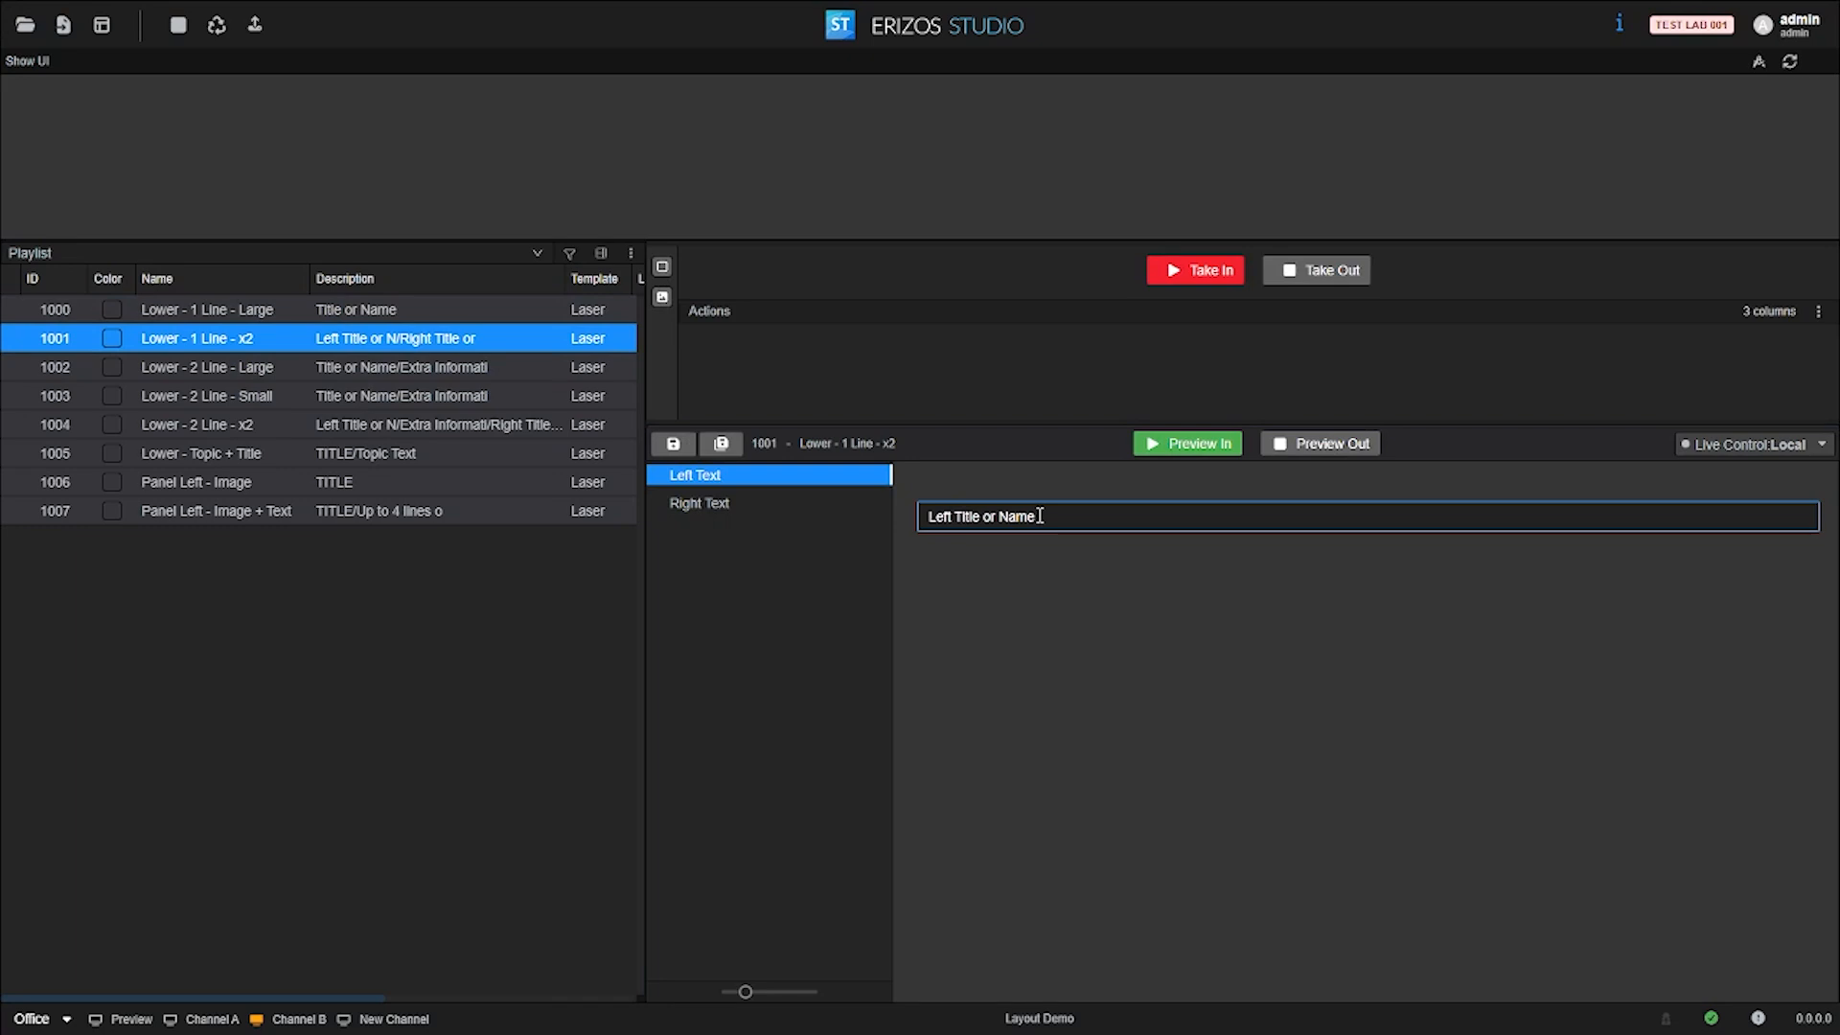
Step: Edit the layout so that the Playlist and Payload panels swap places
{"action": "left_click", "coordinate": [101, 26]}
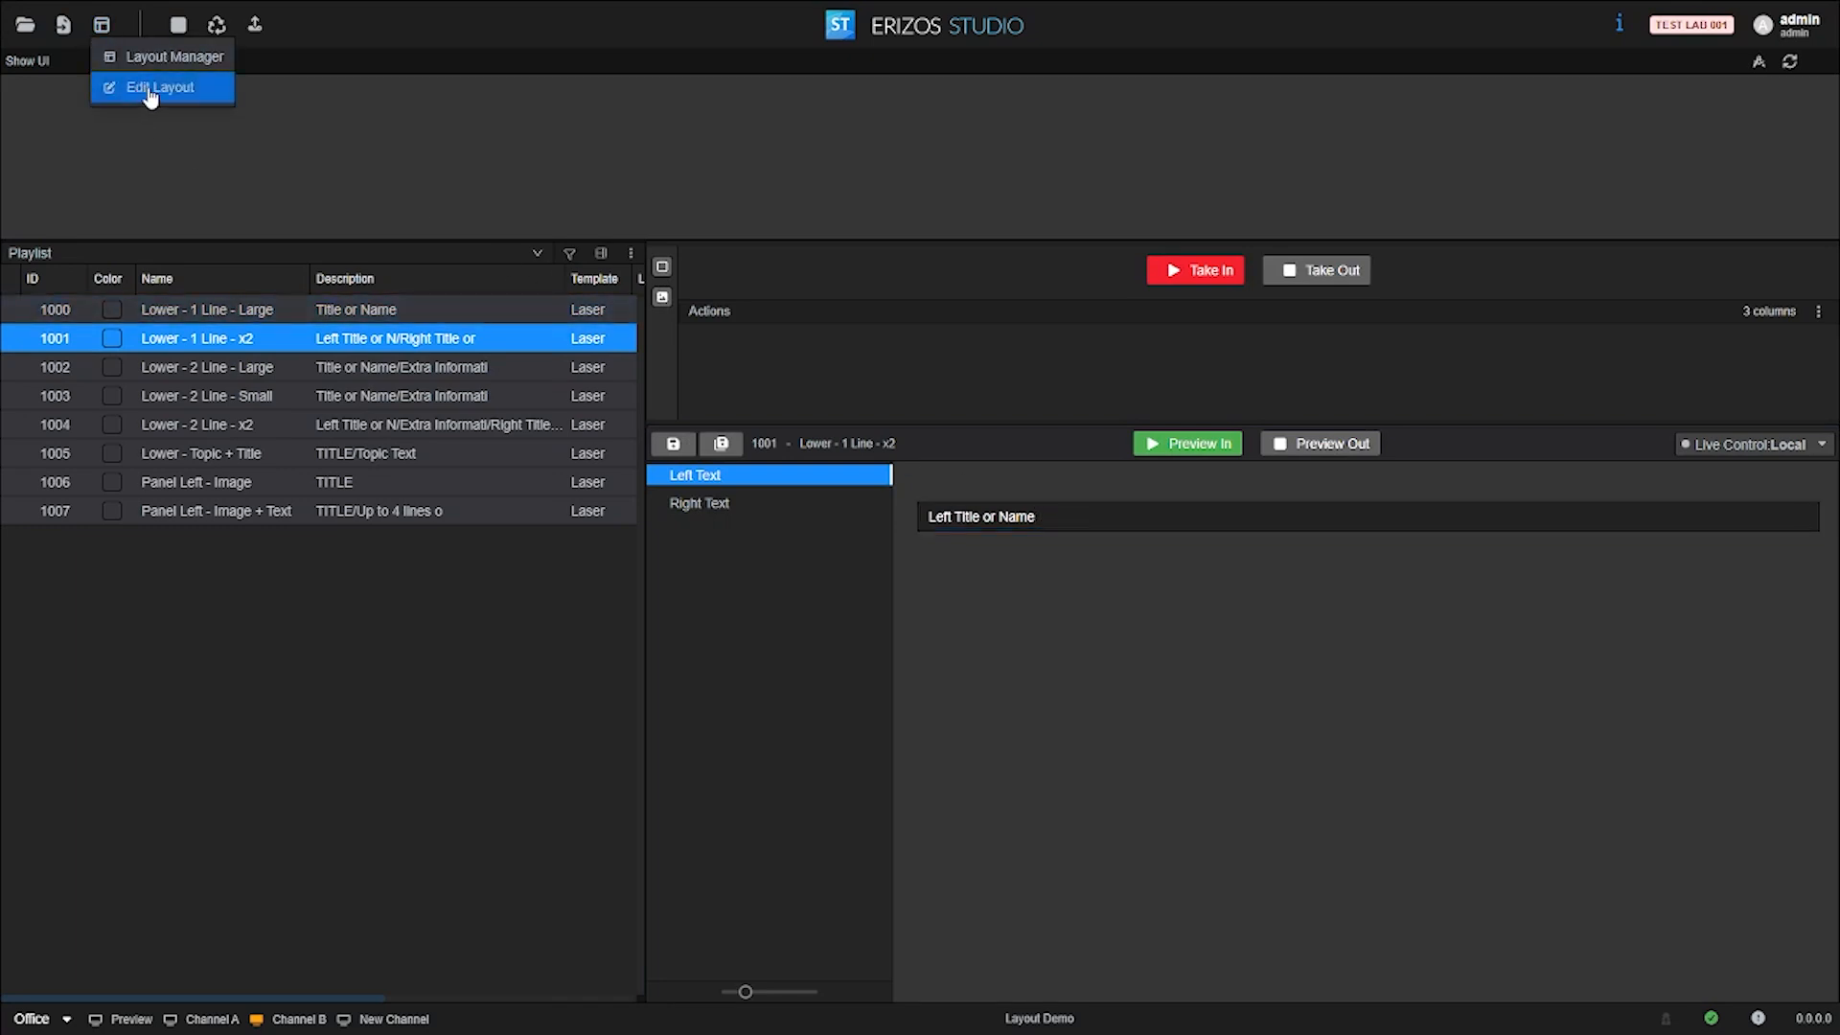
{"action": "left_click", "coordinate": [147, 86]}
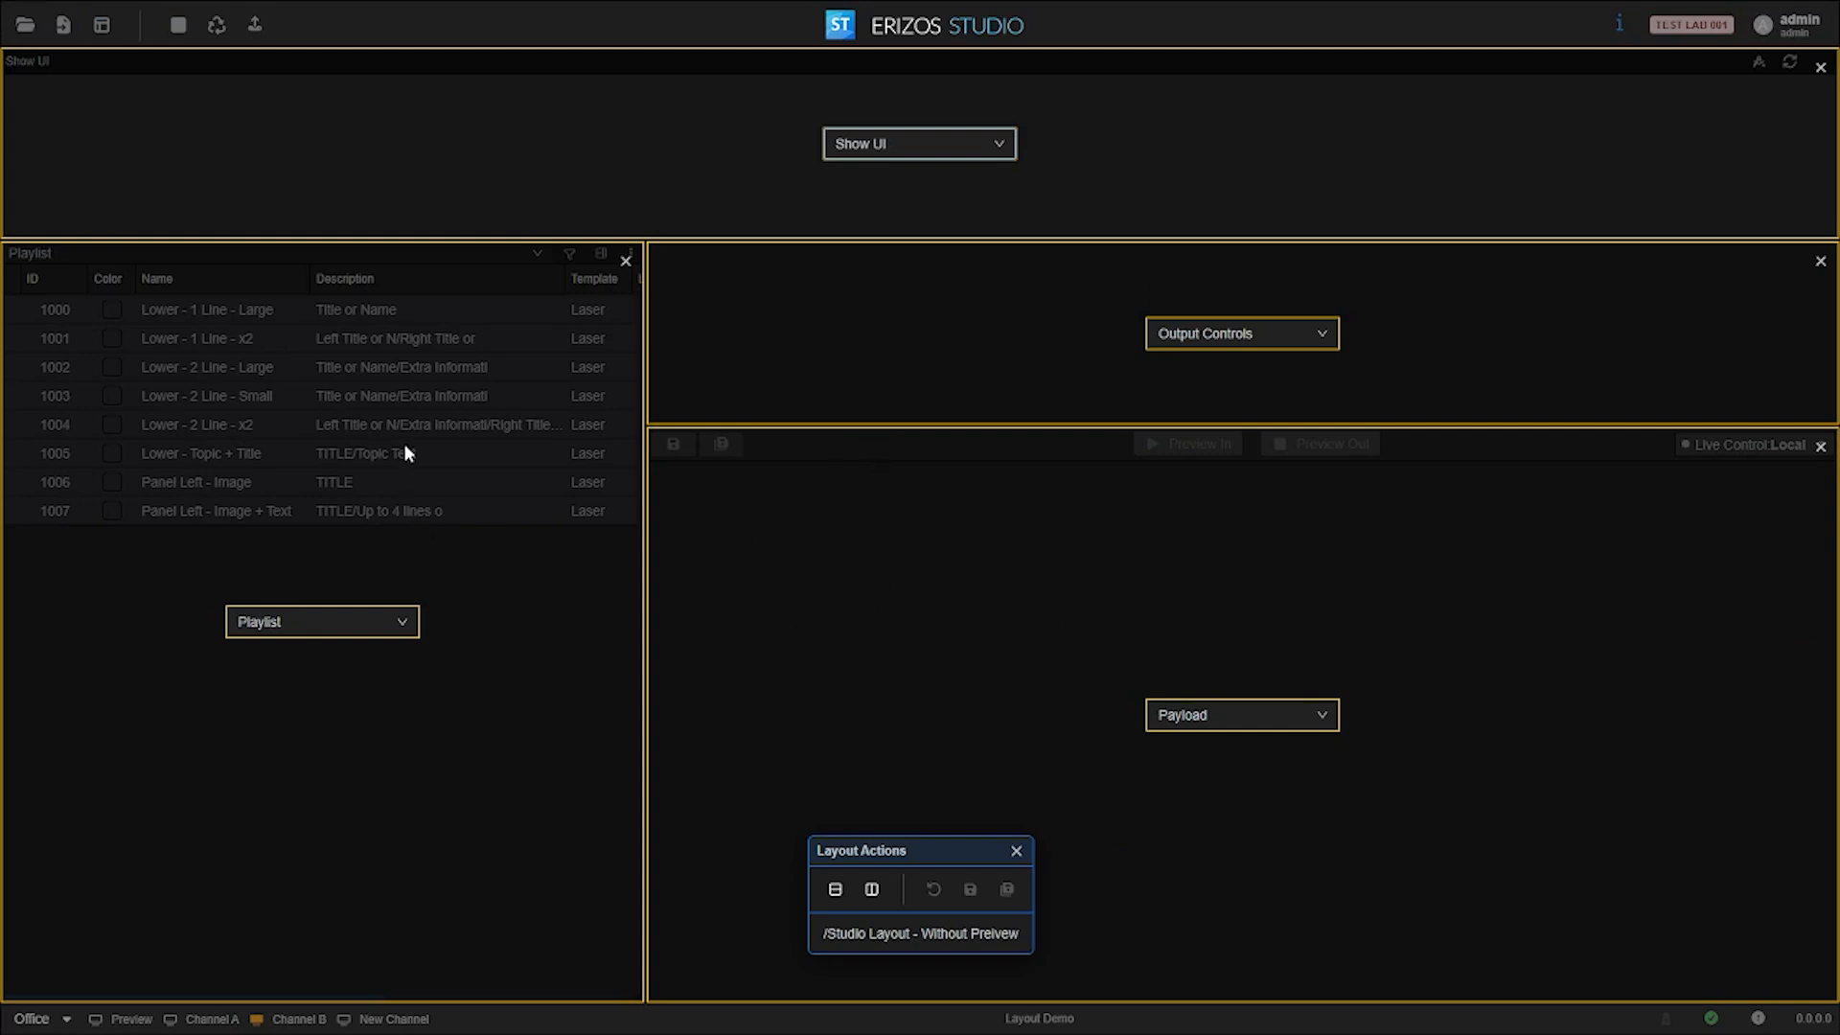
{"action": "left_click", "coordinate": [1226, 714]}
{"action": "left_click", "coordinate": [1198, 814]}
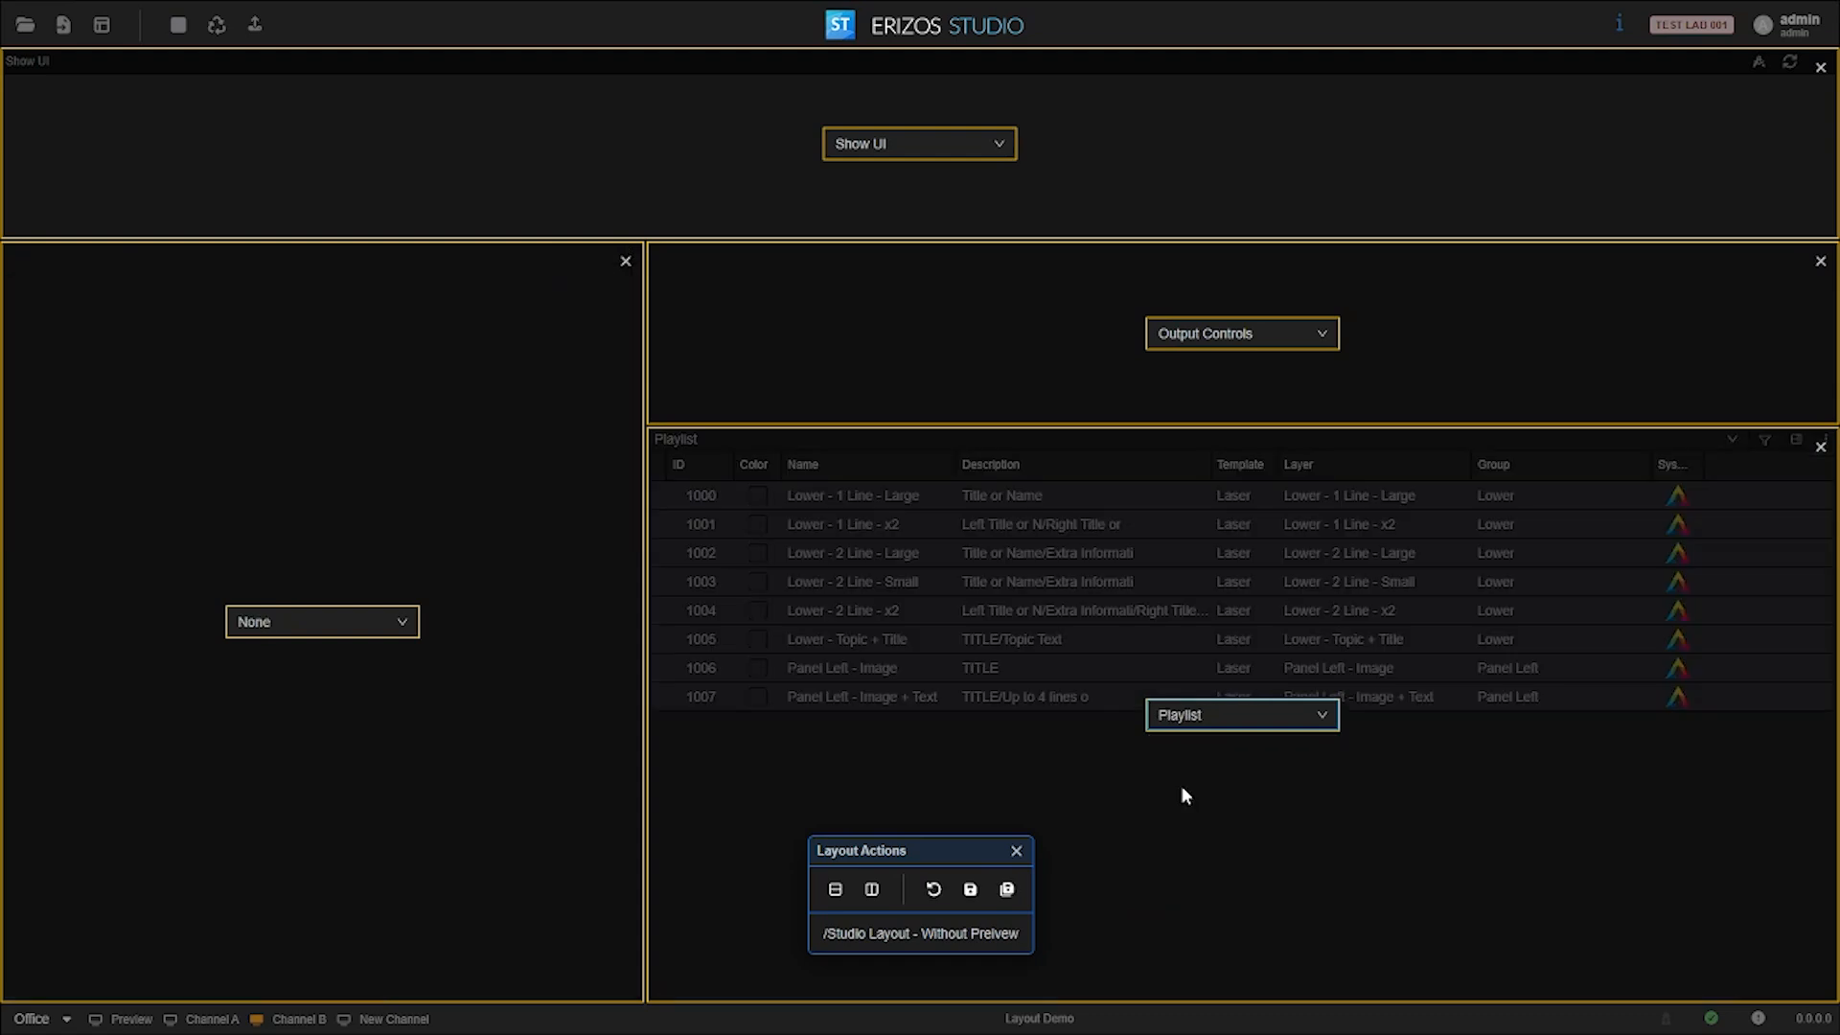
{"action": "left_click", "coordinate": [272, 625]}
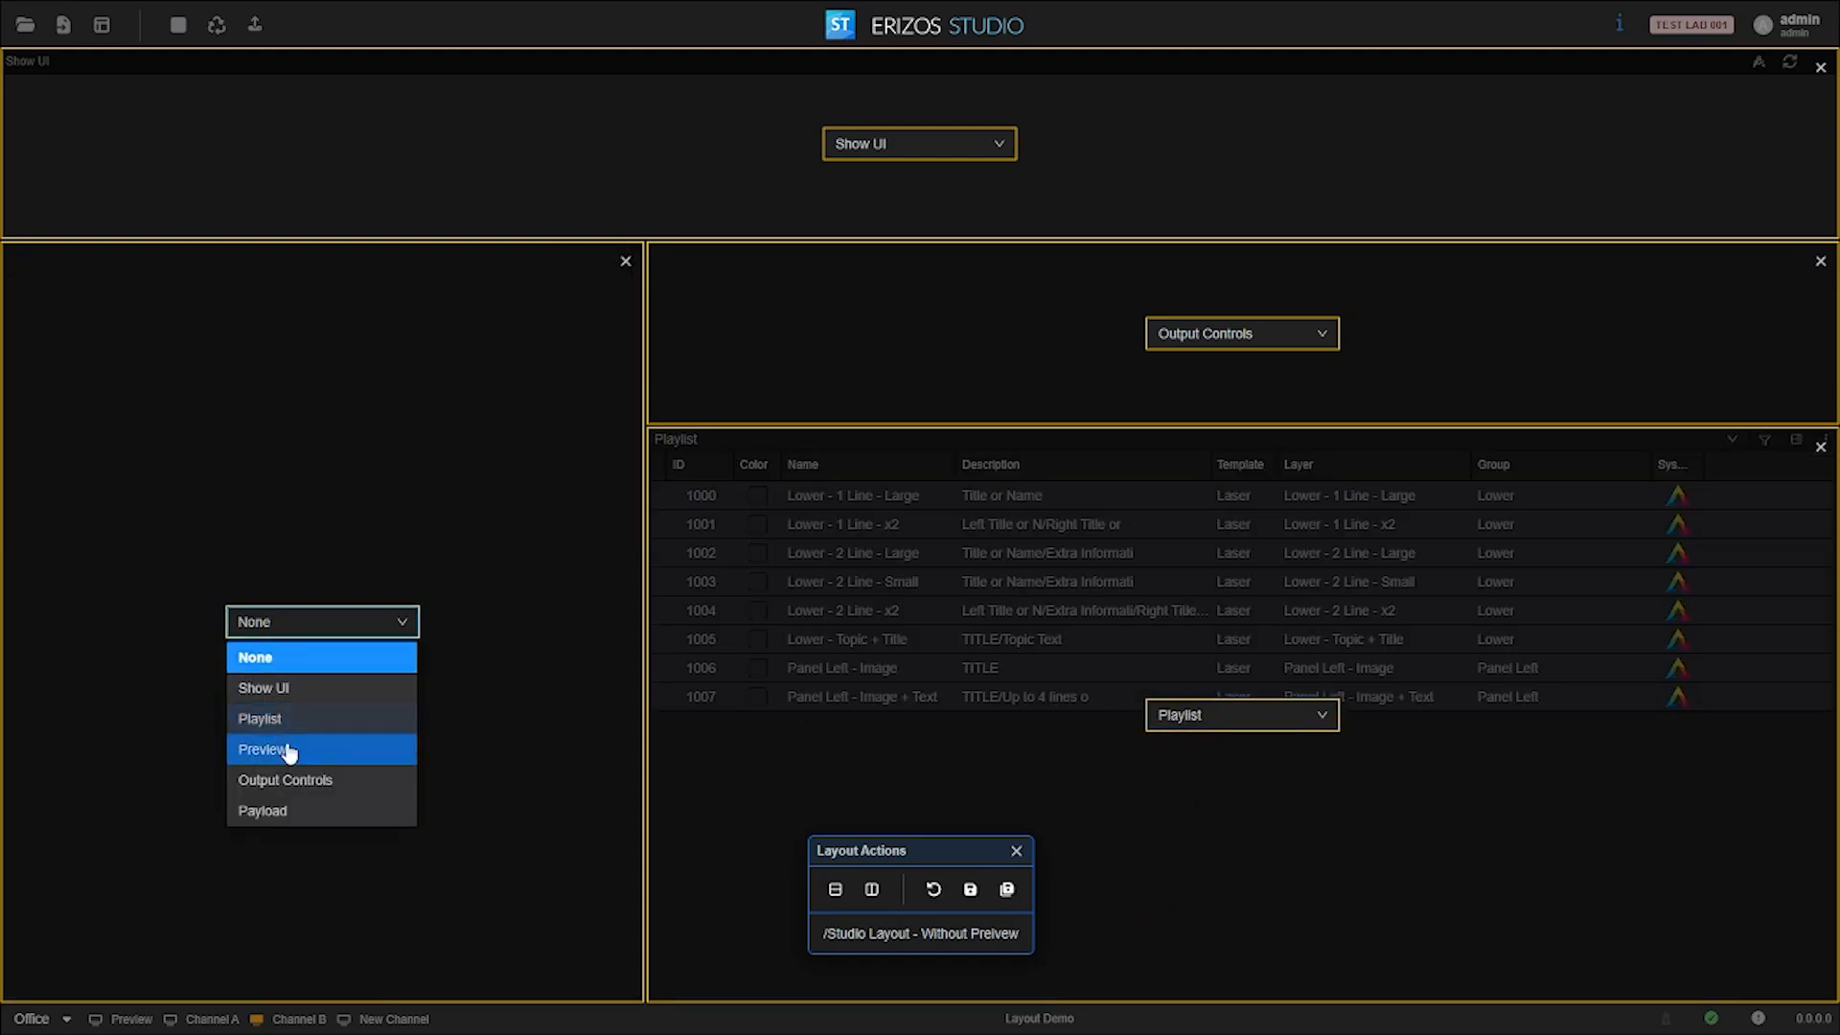
{"action": "left_click", "coordinate": [271, 810]}
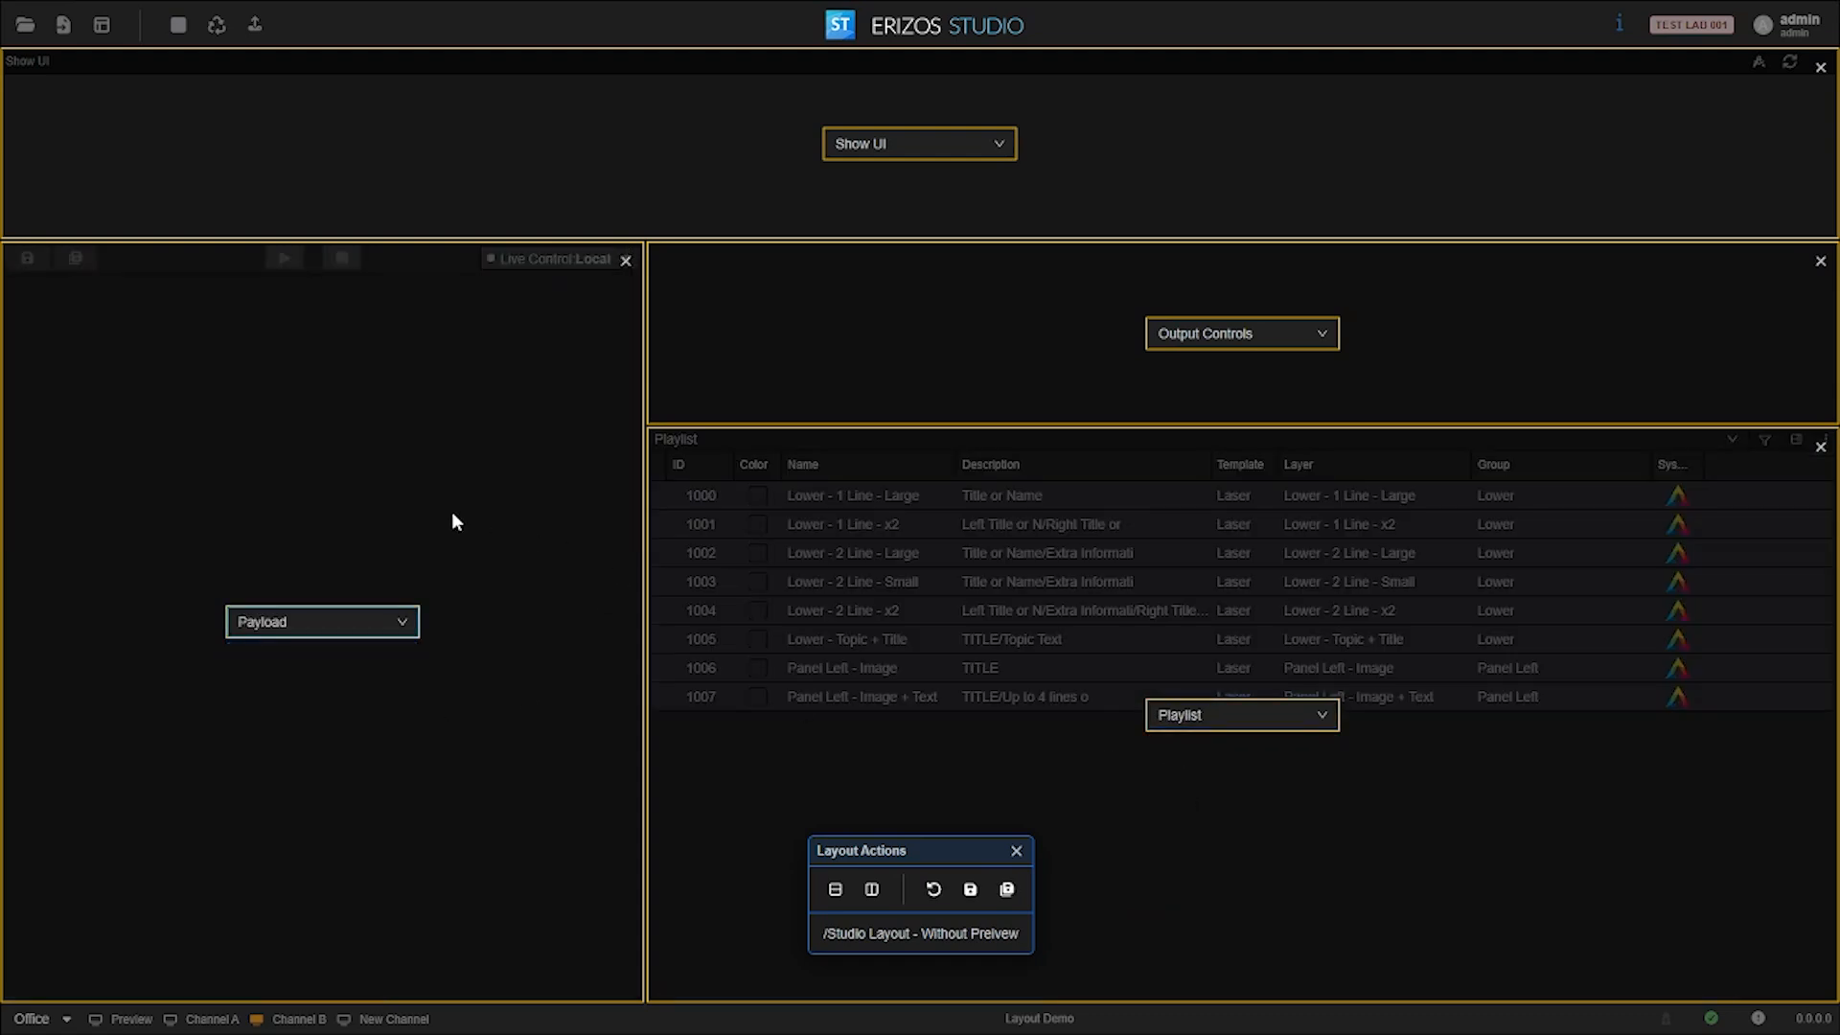
Step: Widen the Payload panel to a little over half the window width and save over the current layout
{"action": "left_click_drag", "start_coordinate": [642, 505], "coordinate": [1104, 470]}
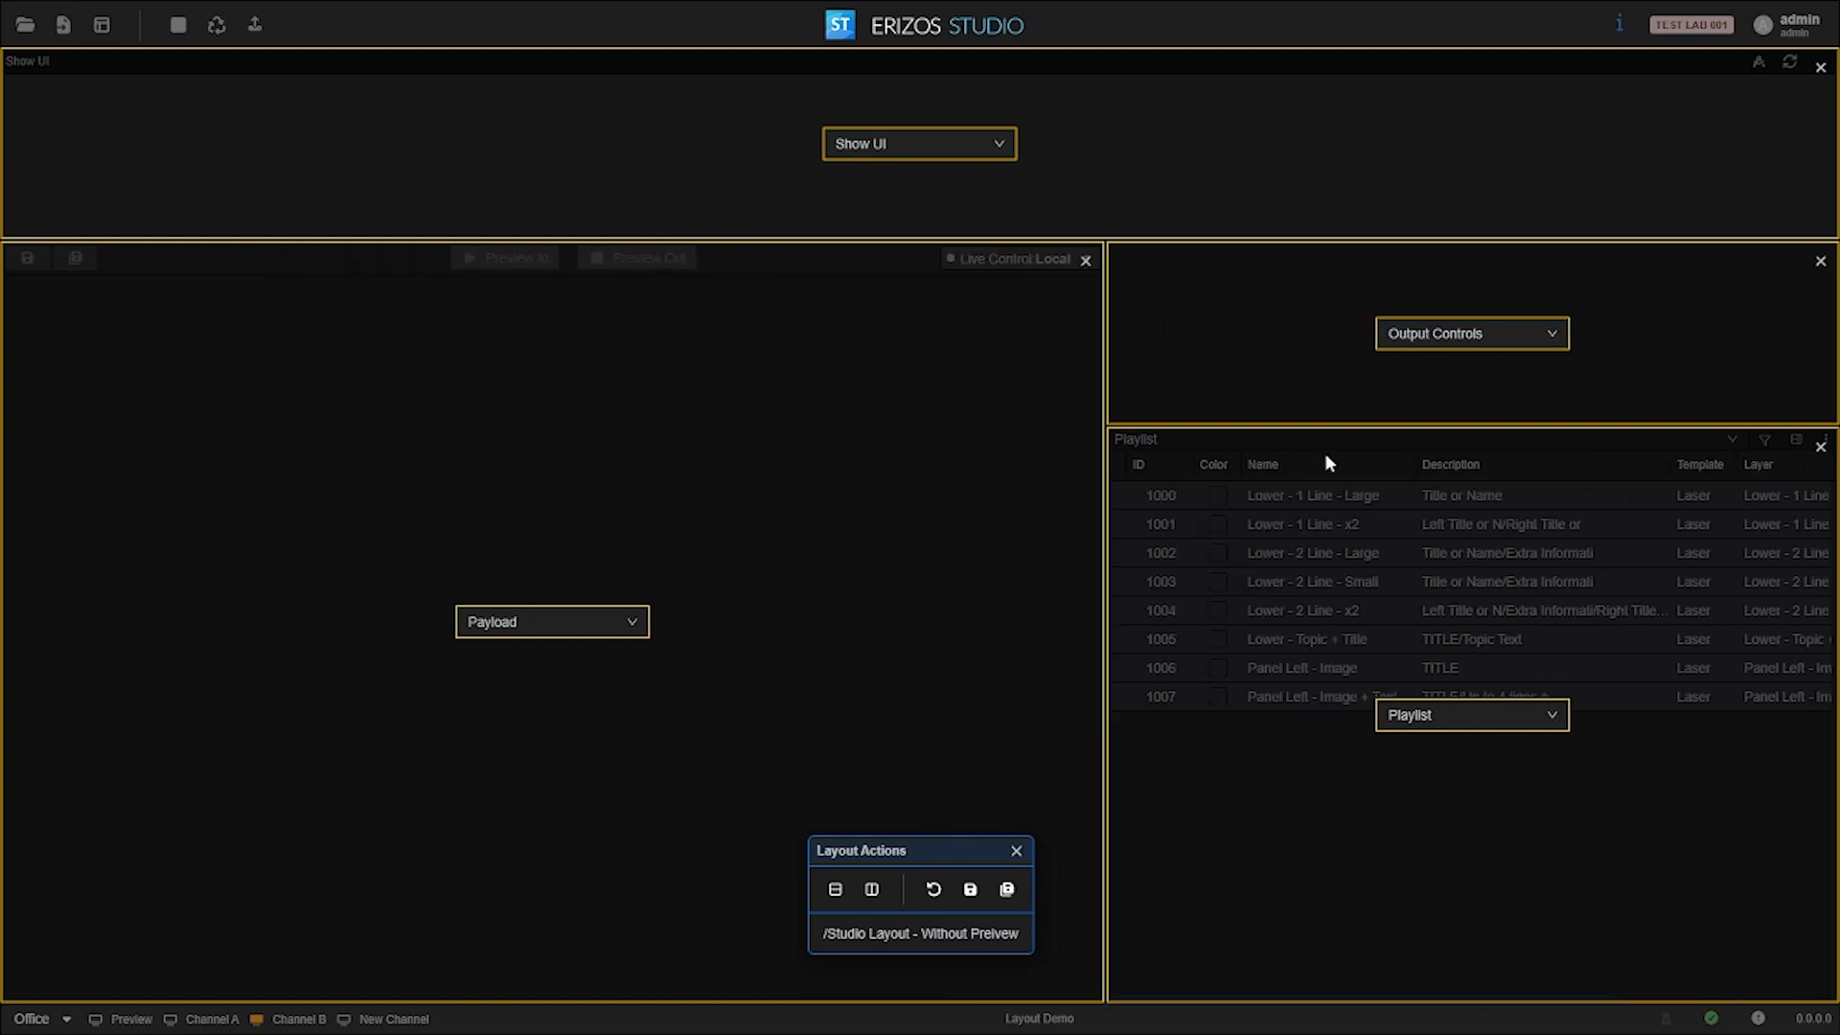
{"action": "left_click", "coordinate": [969, 889]}
{"action": "left_click", "coordinate": [1051, 596]}
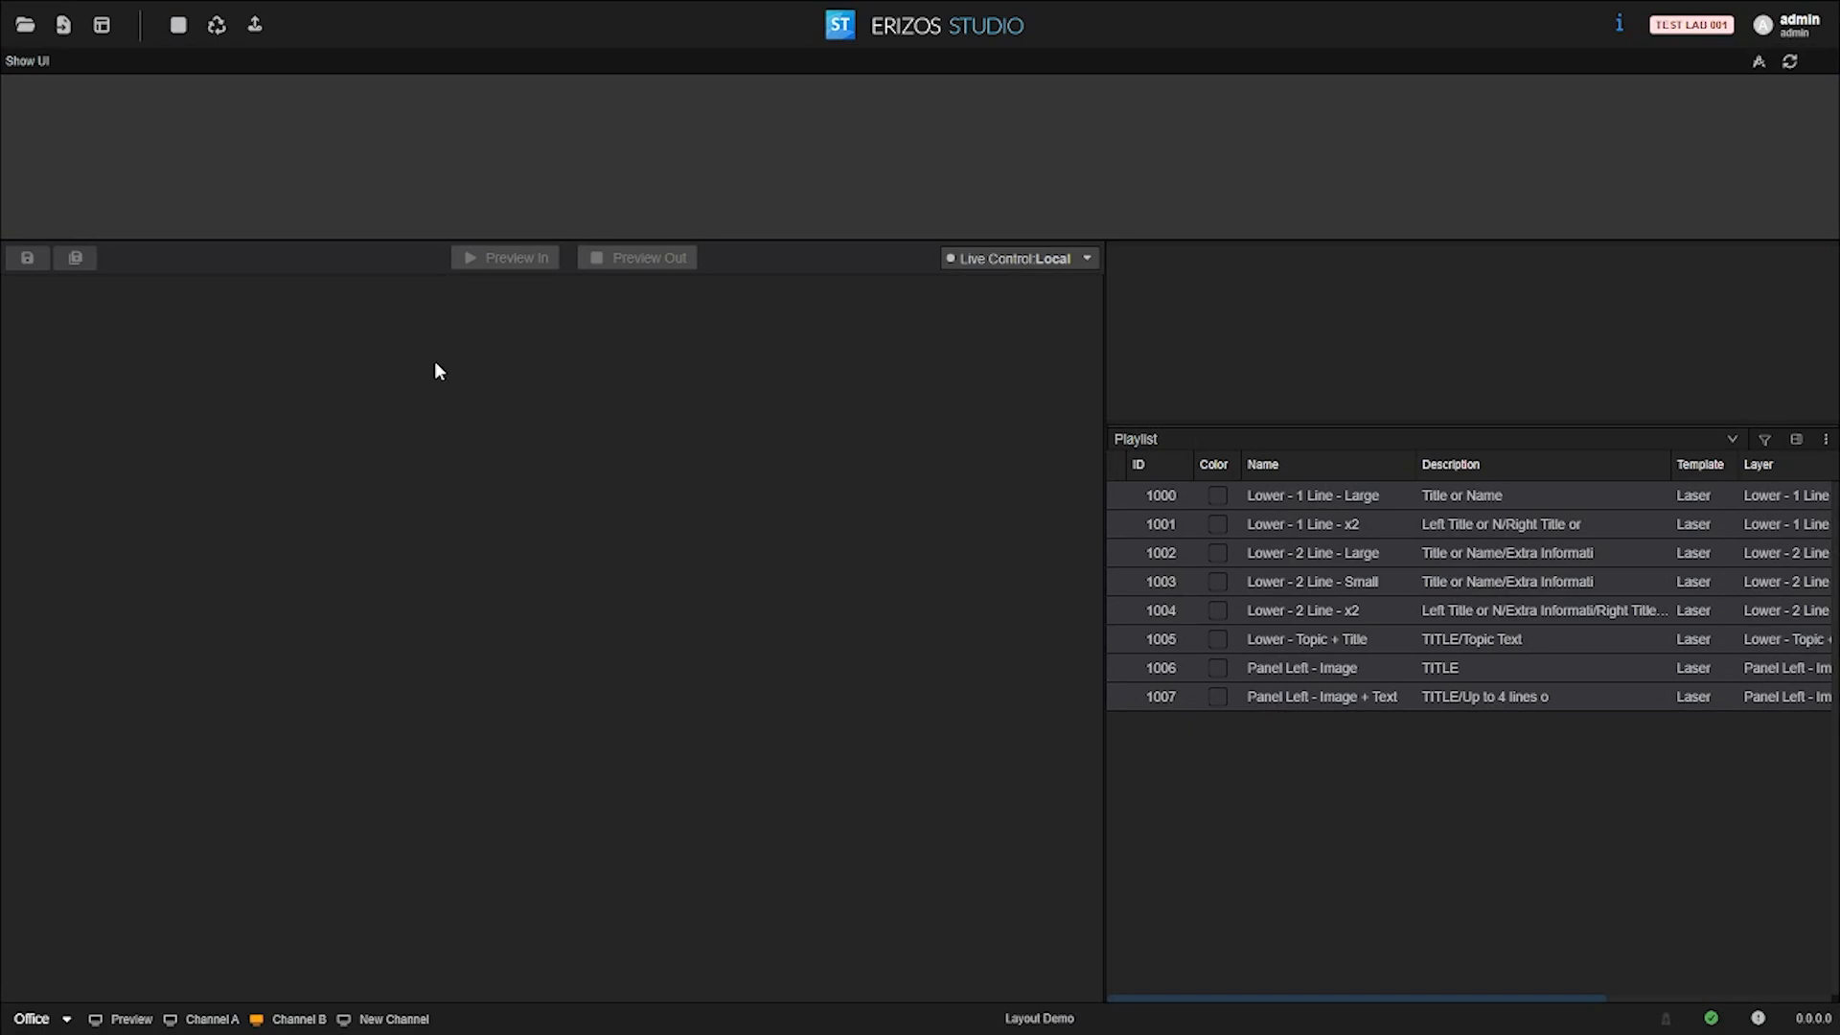
Step: Create a new layout from the Empty Layout preset, name it "Custom Layout", and open it
{"action": "left_click", "coordinate": [101, 24]}
{"action": "left_click", "coordinate": [157, 60]}
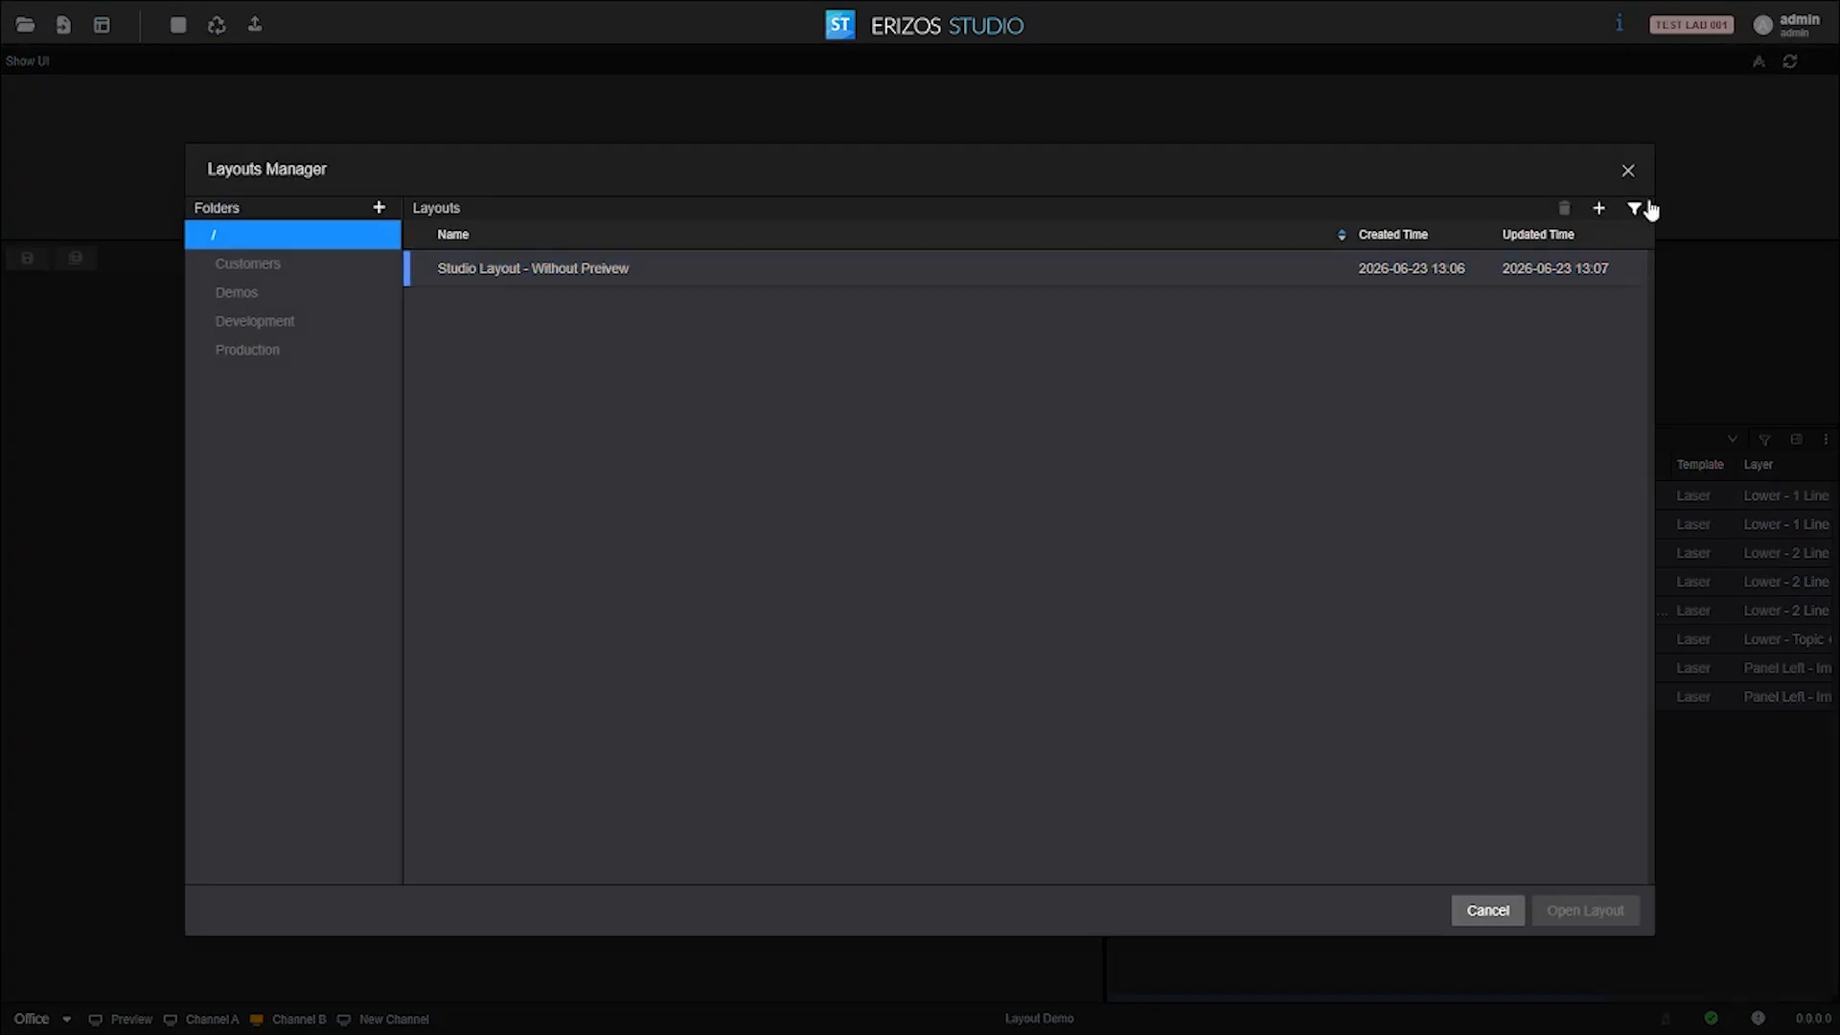
{"action": "left_click", "coordinate": [1598, 210]}
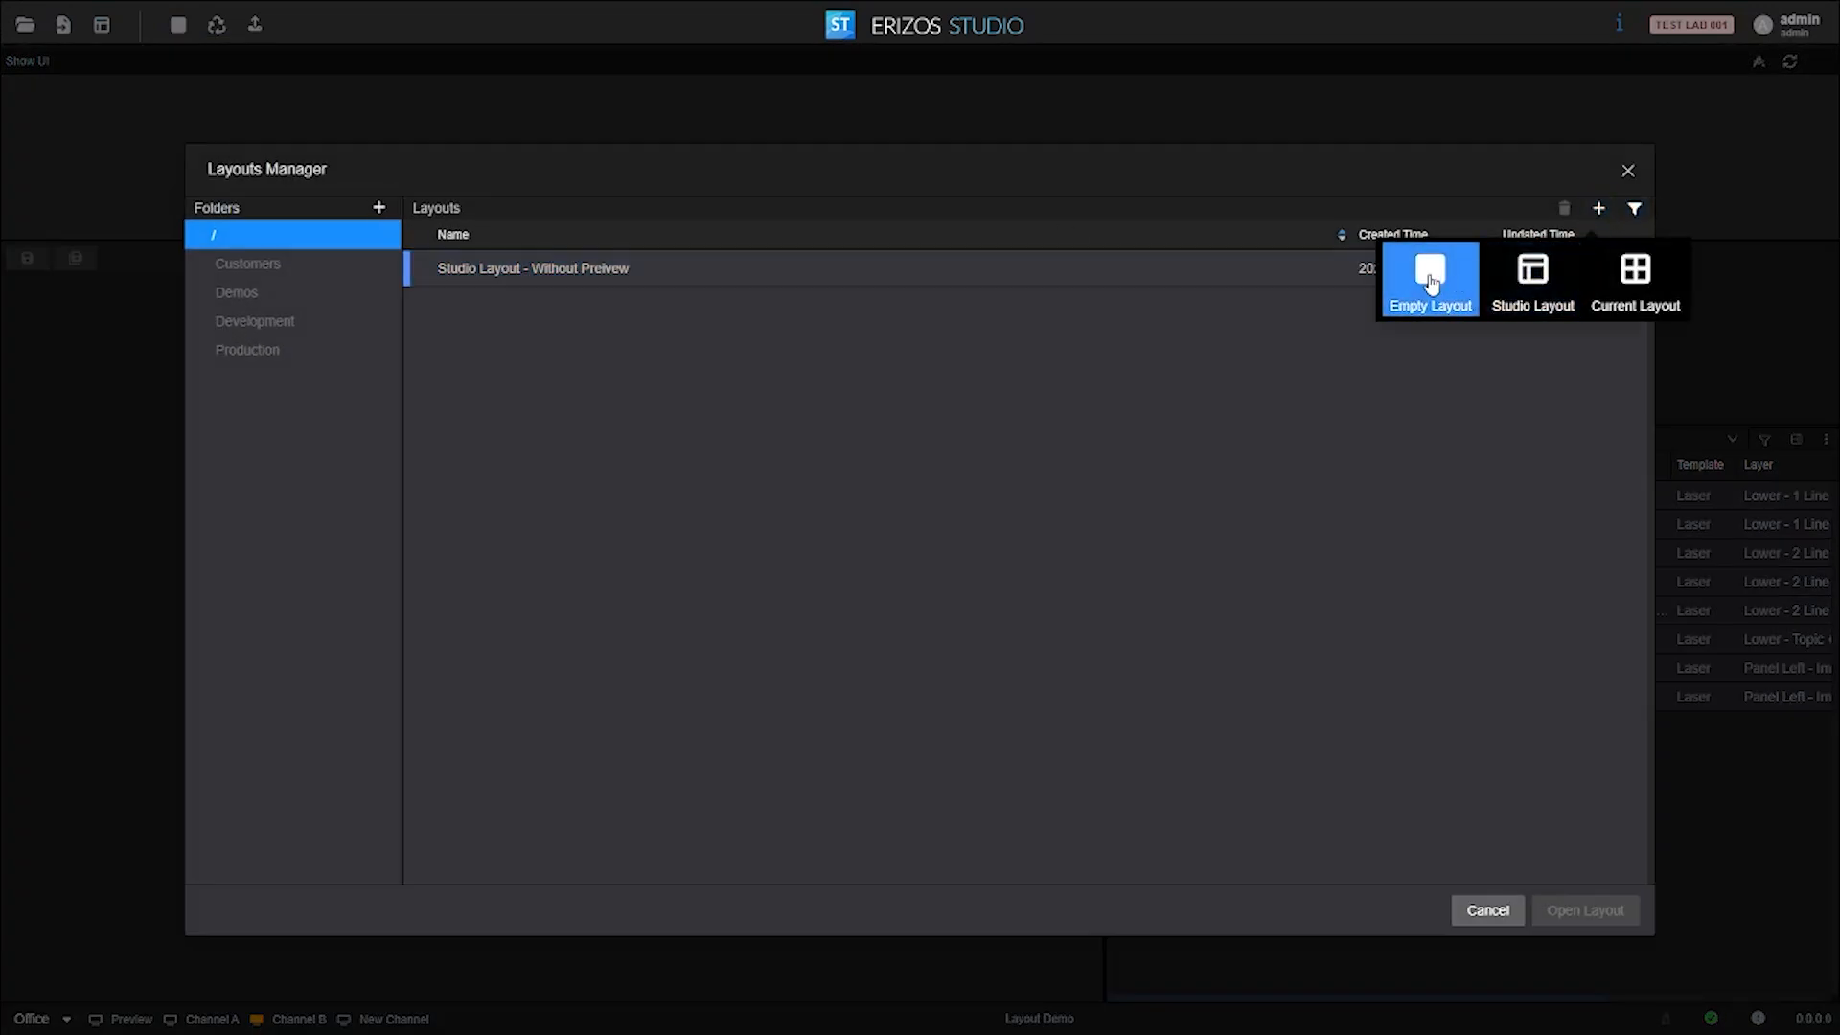
{"action": "left_click", "coordinate": [1424, 287]}
{"action": "type", "text": "Custo"}
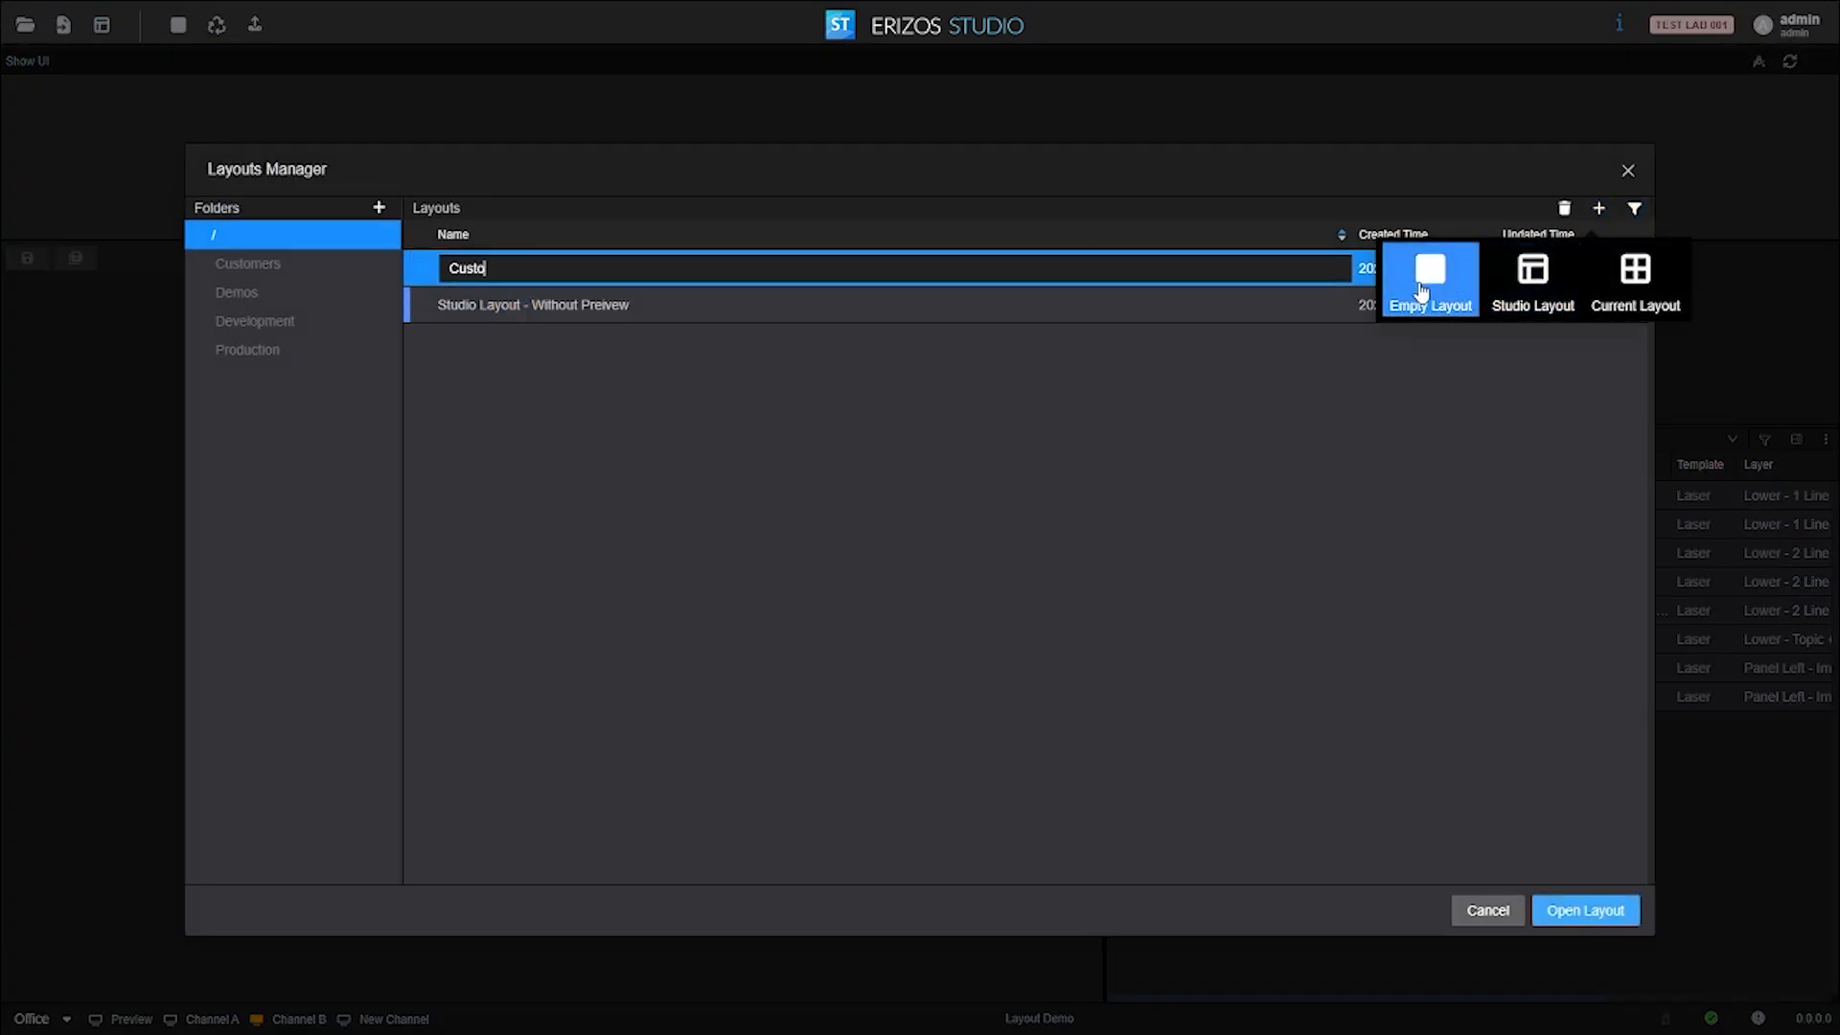
{"action": "type", "text": "m Layout"}
{"action": "key", "text": "Return"}
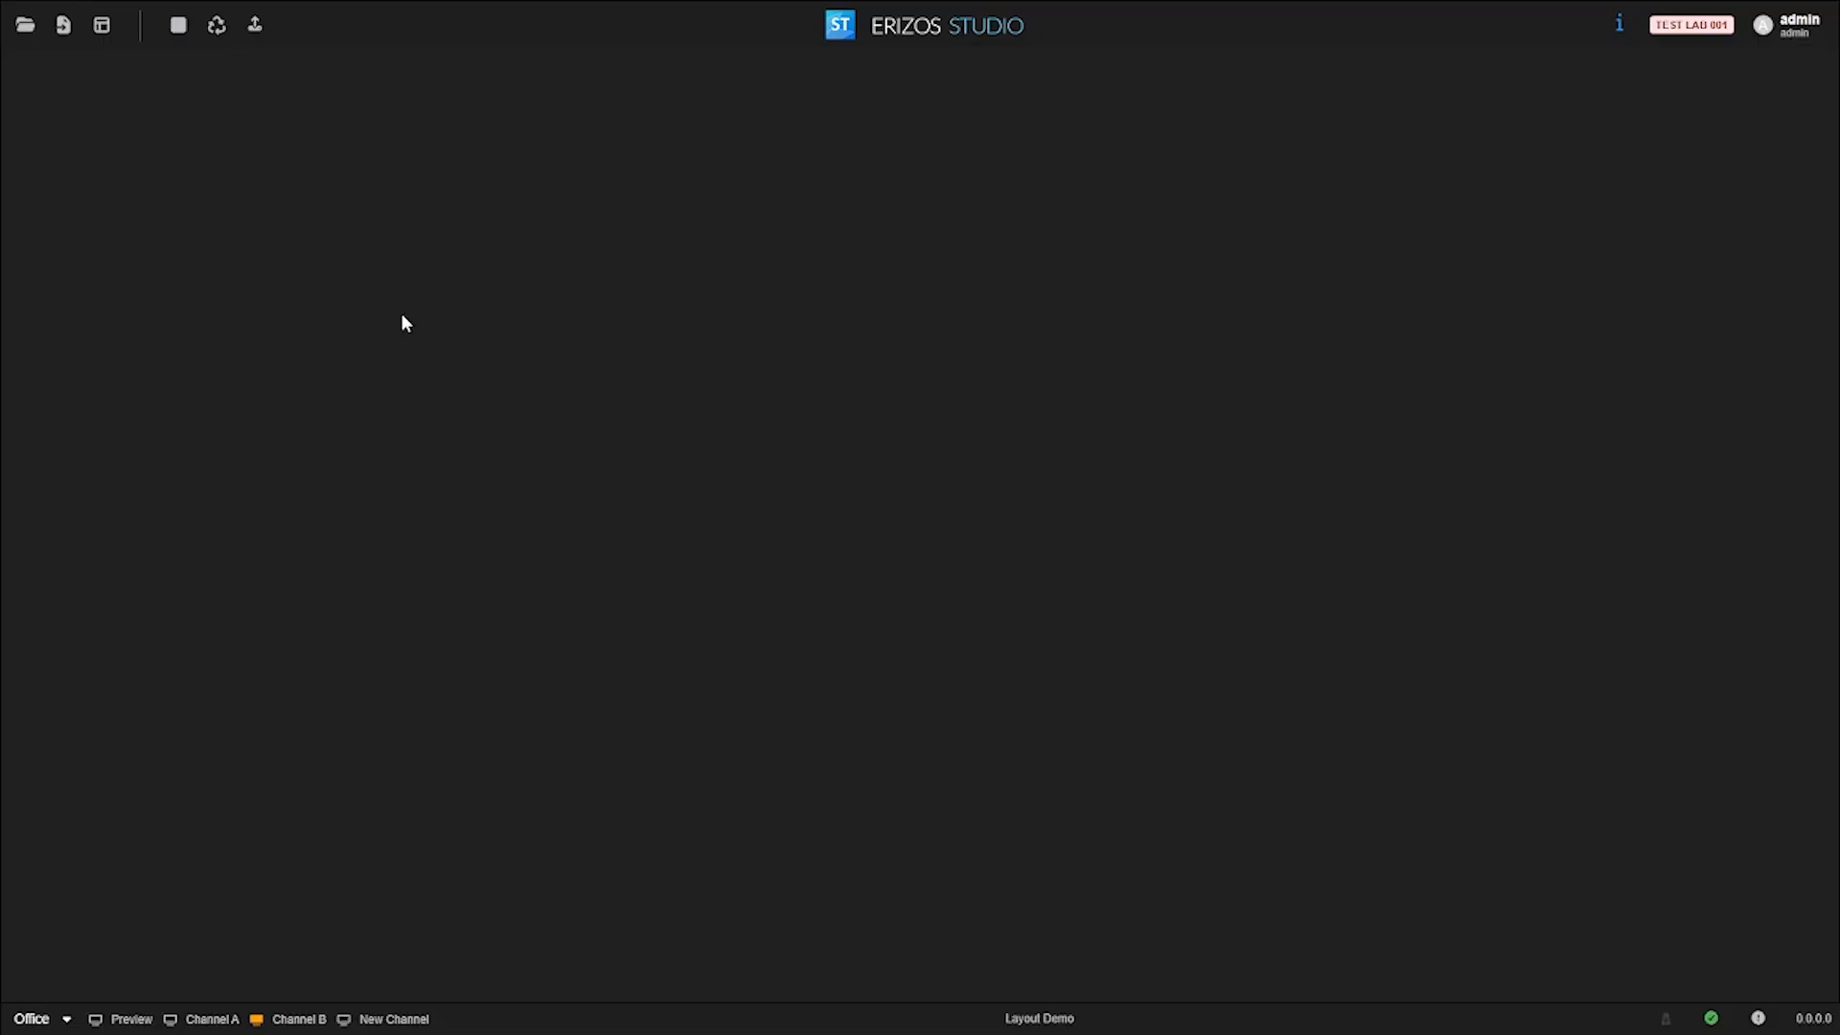
Step: Put Custom Layout into edit mode and assign Playlist to its single empty panel
{"action": "left_click", "coordinate": [101, 25]}
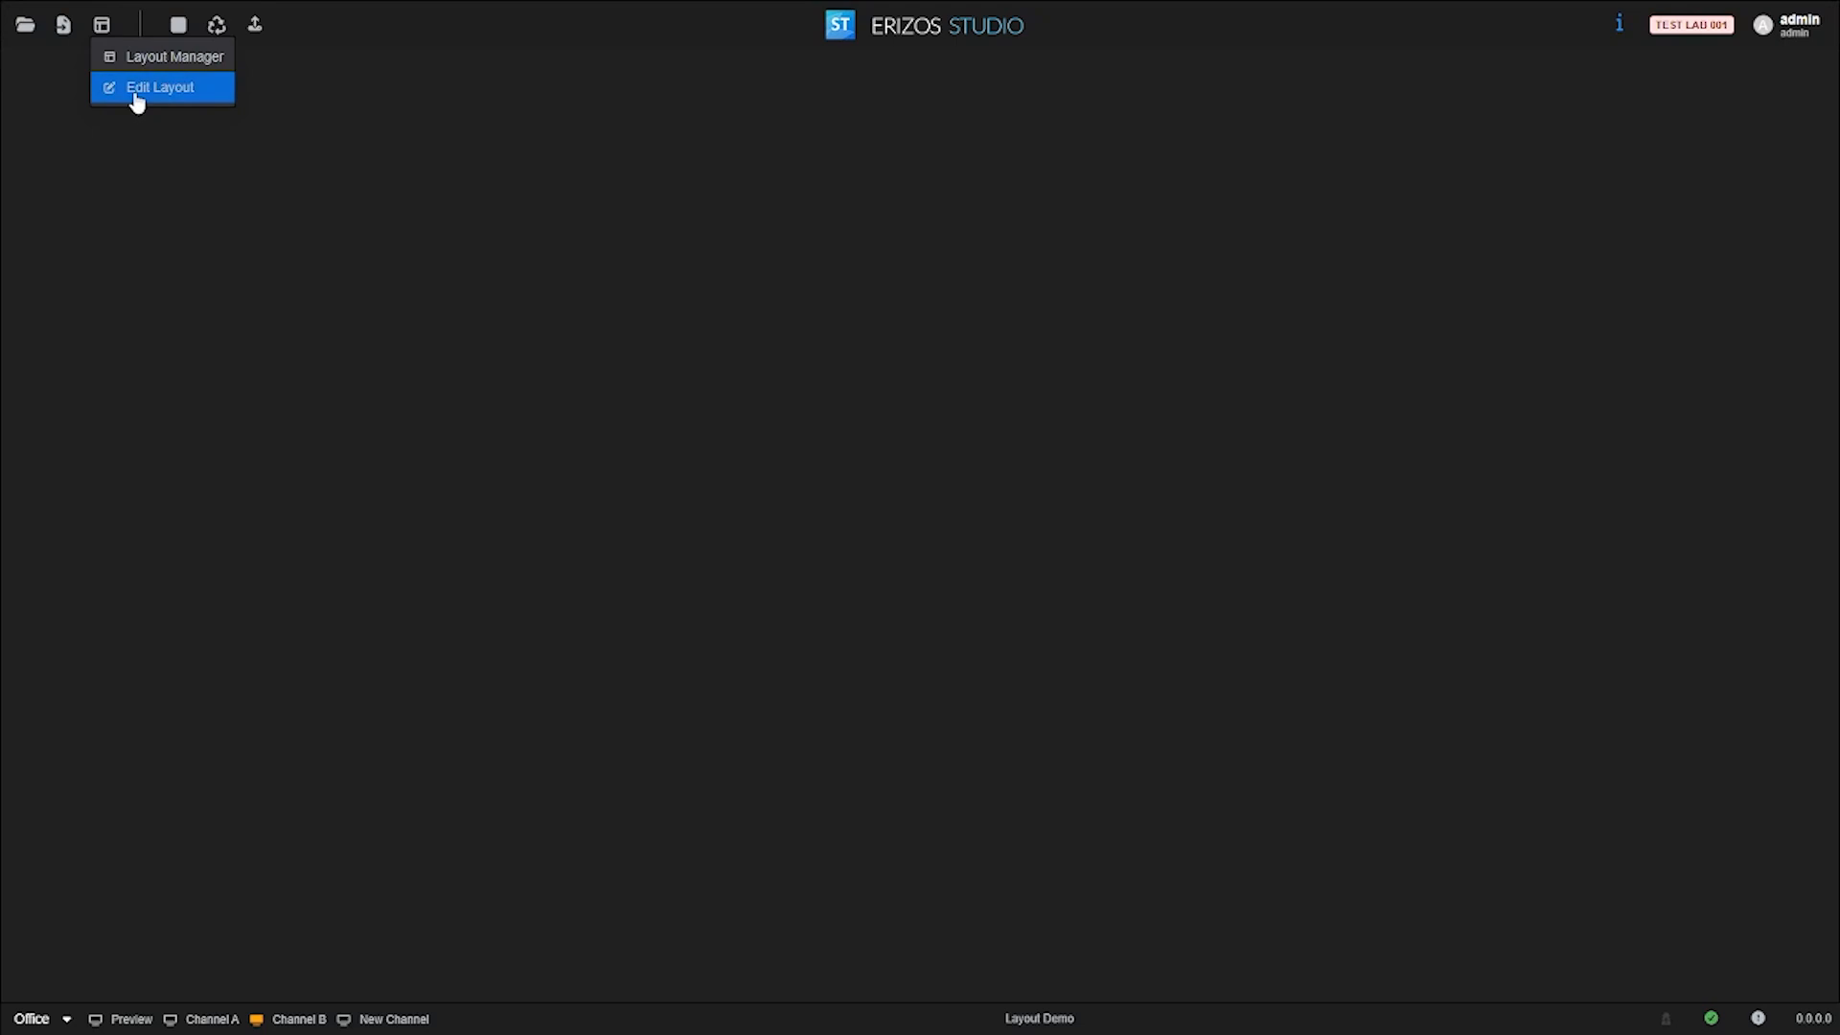
{"action": "left_click", "coordinate": [135, 95]}
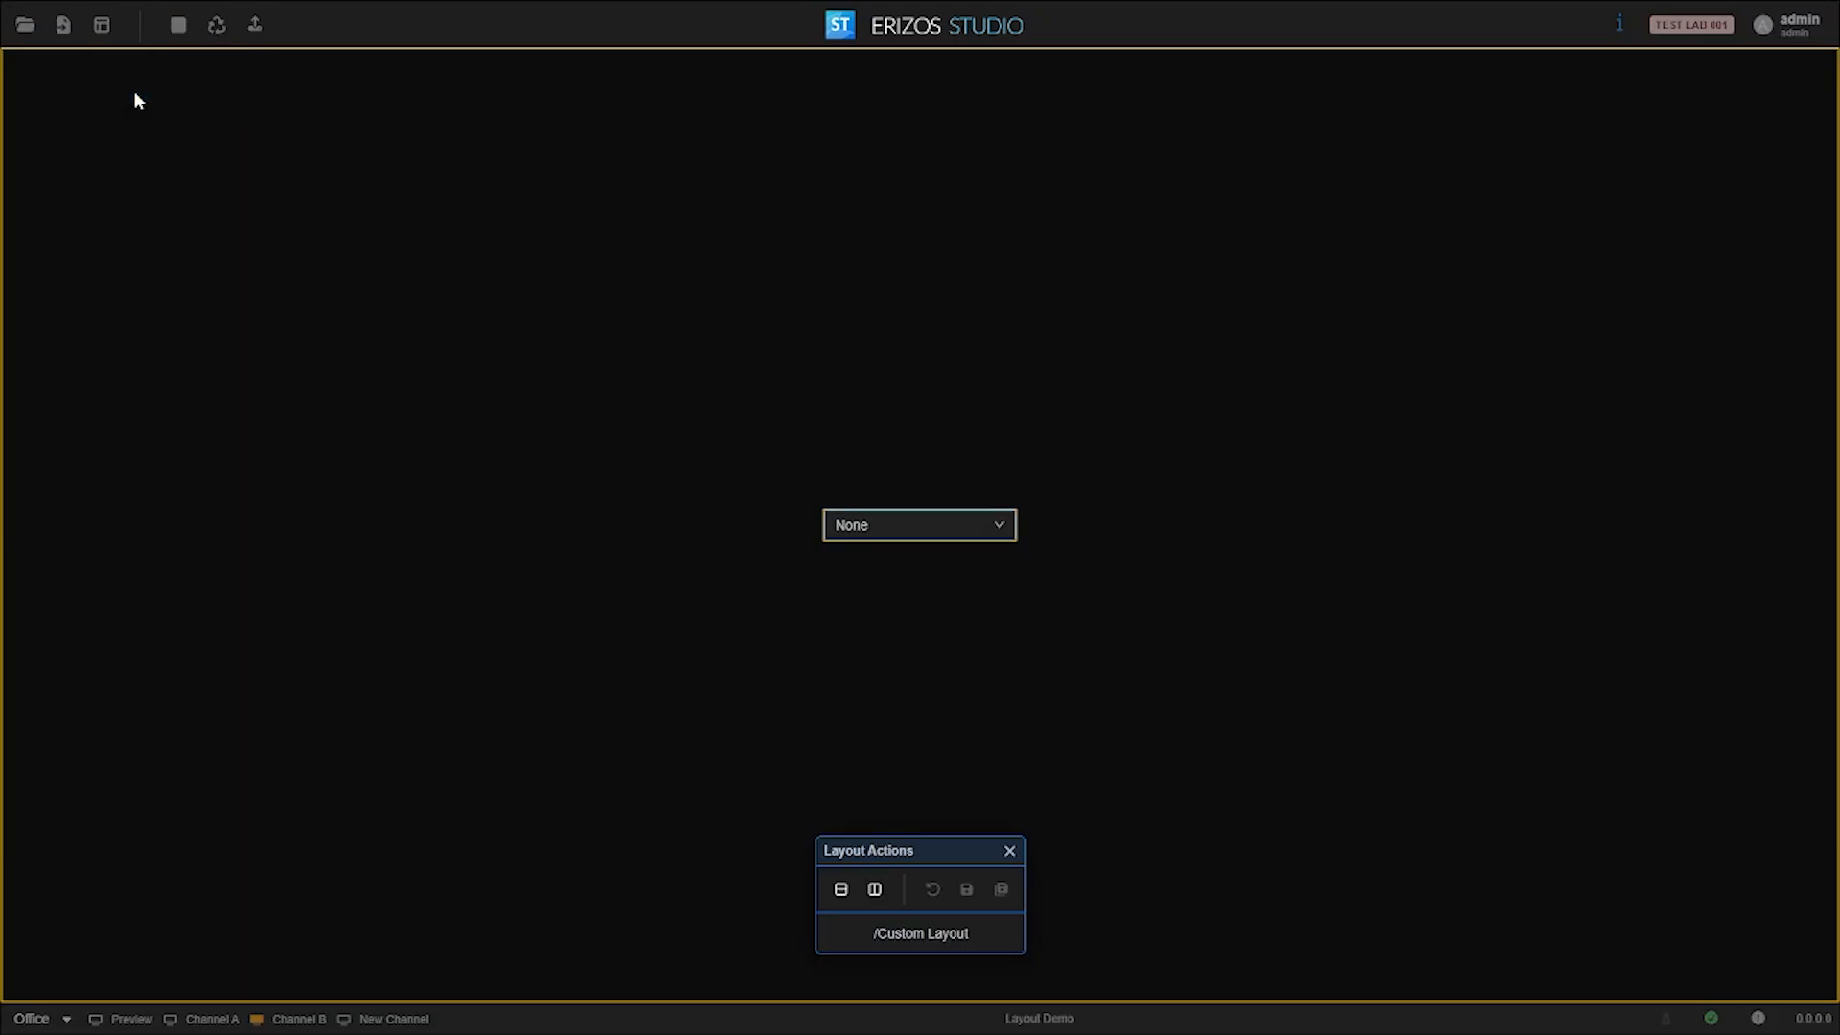
{"action": "left_click", "coordinate": [936, 532]}
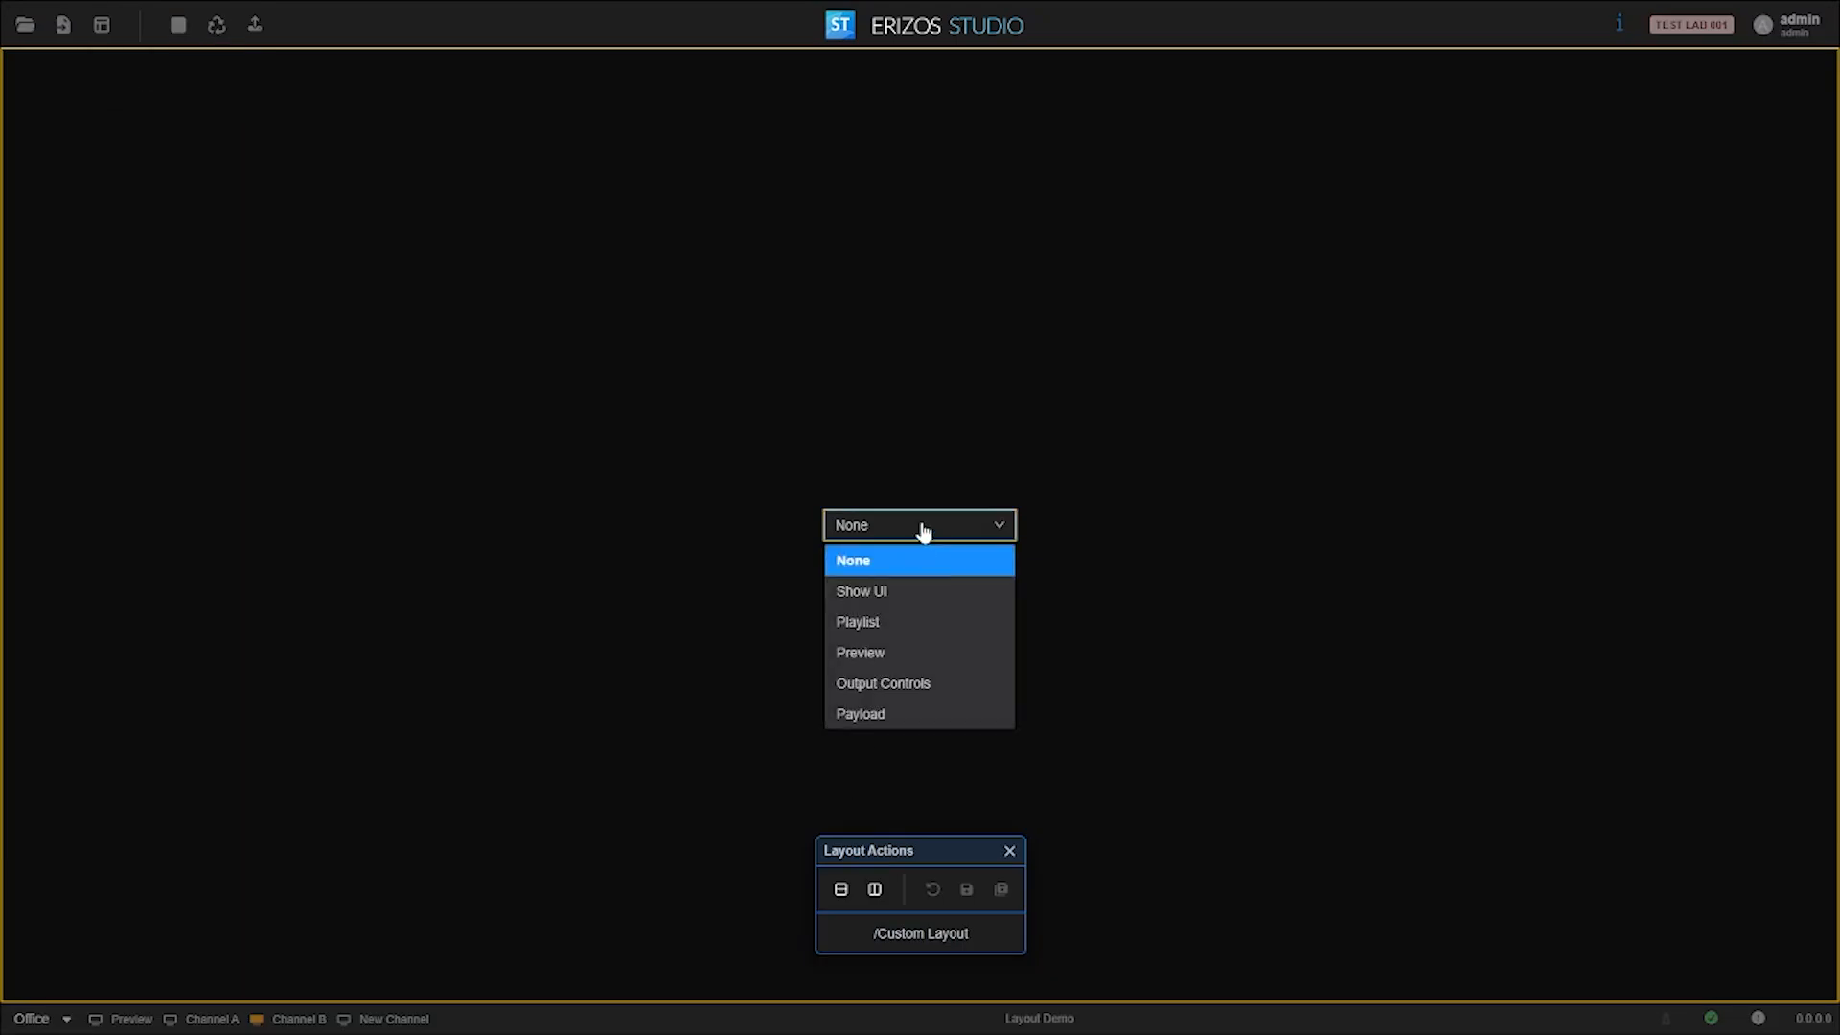
{"action": "left_click", "coordinate": [909, 628]}
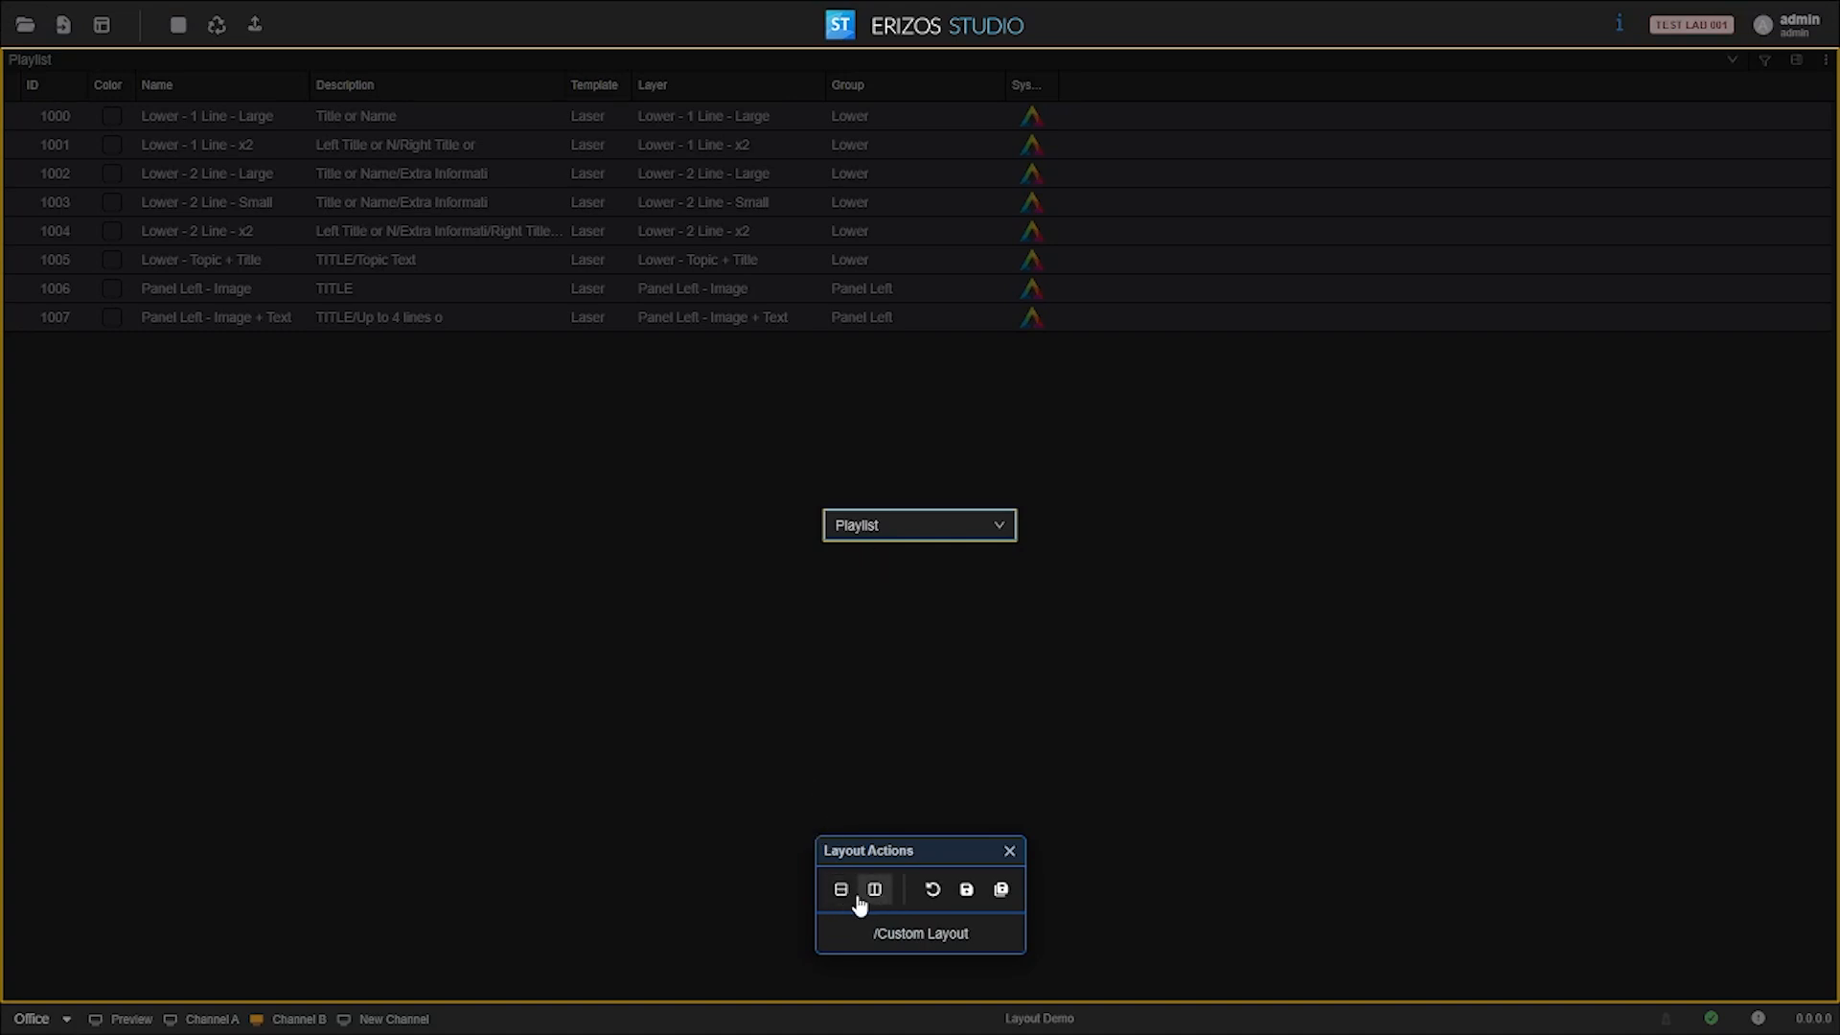
Step: Split Custom Layout into four equal panels with a horizontal splitter across it and a vertical splitter in each half
{"action": "left_click_drag", "start_coordinate": [906, 847], "coordinate": [934, 747]}
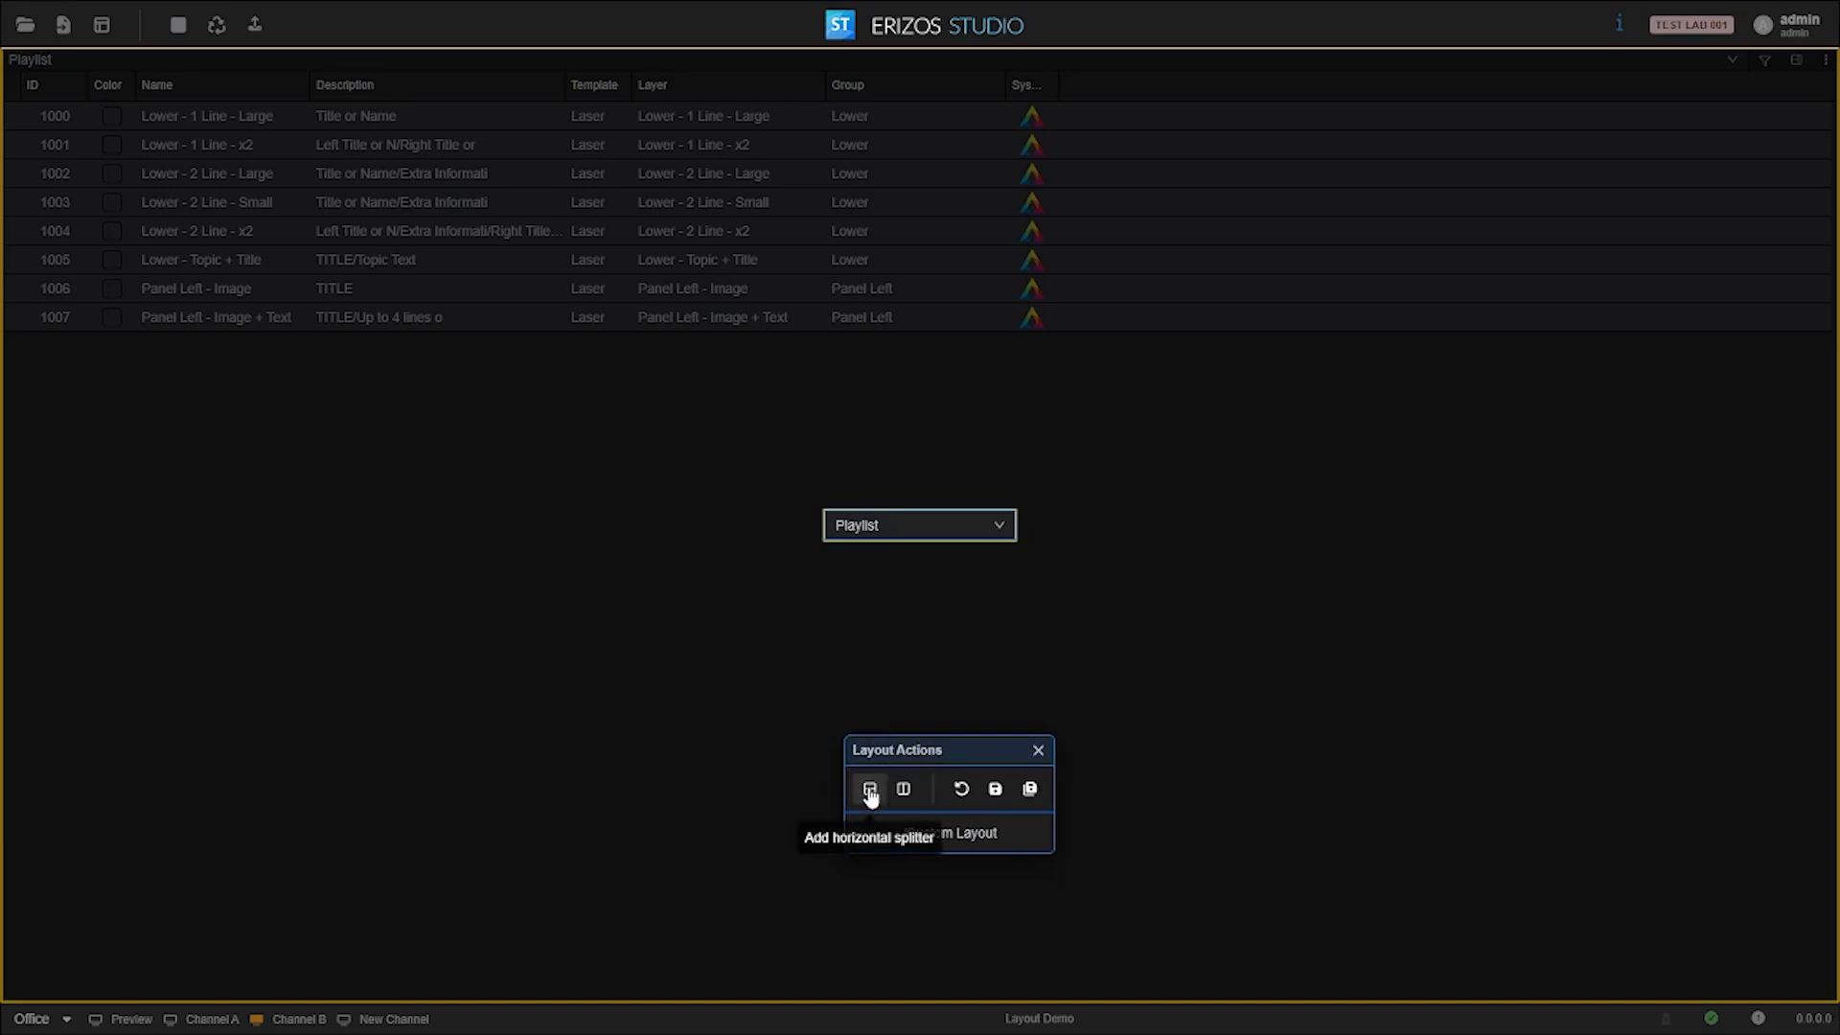
{"action": "left_click", "coordinate": [869, 788]}
{"action": "left_click", "coordinate": [870, 532]}
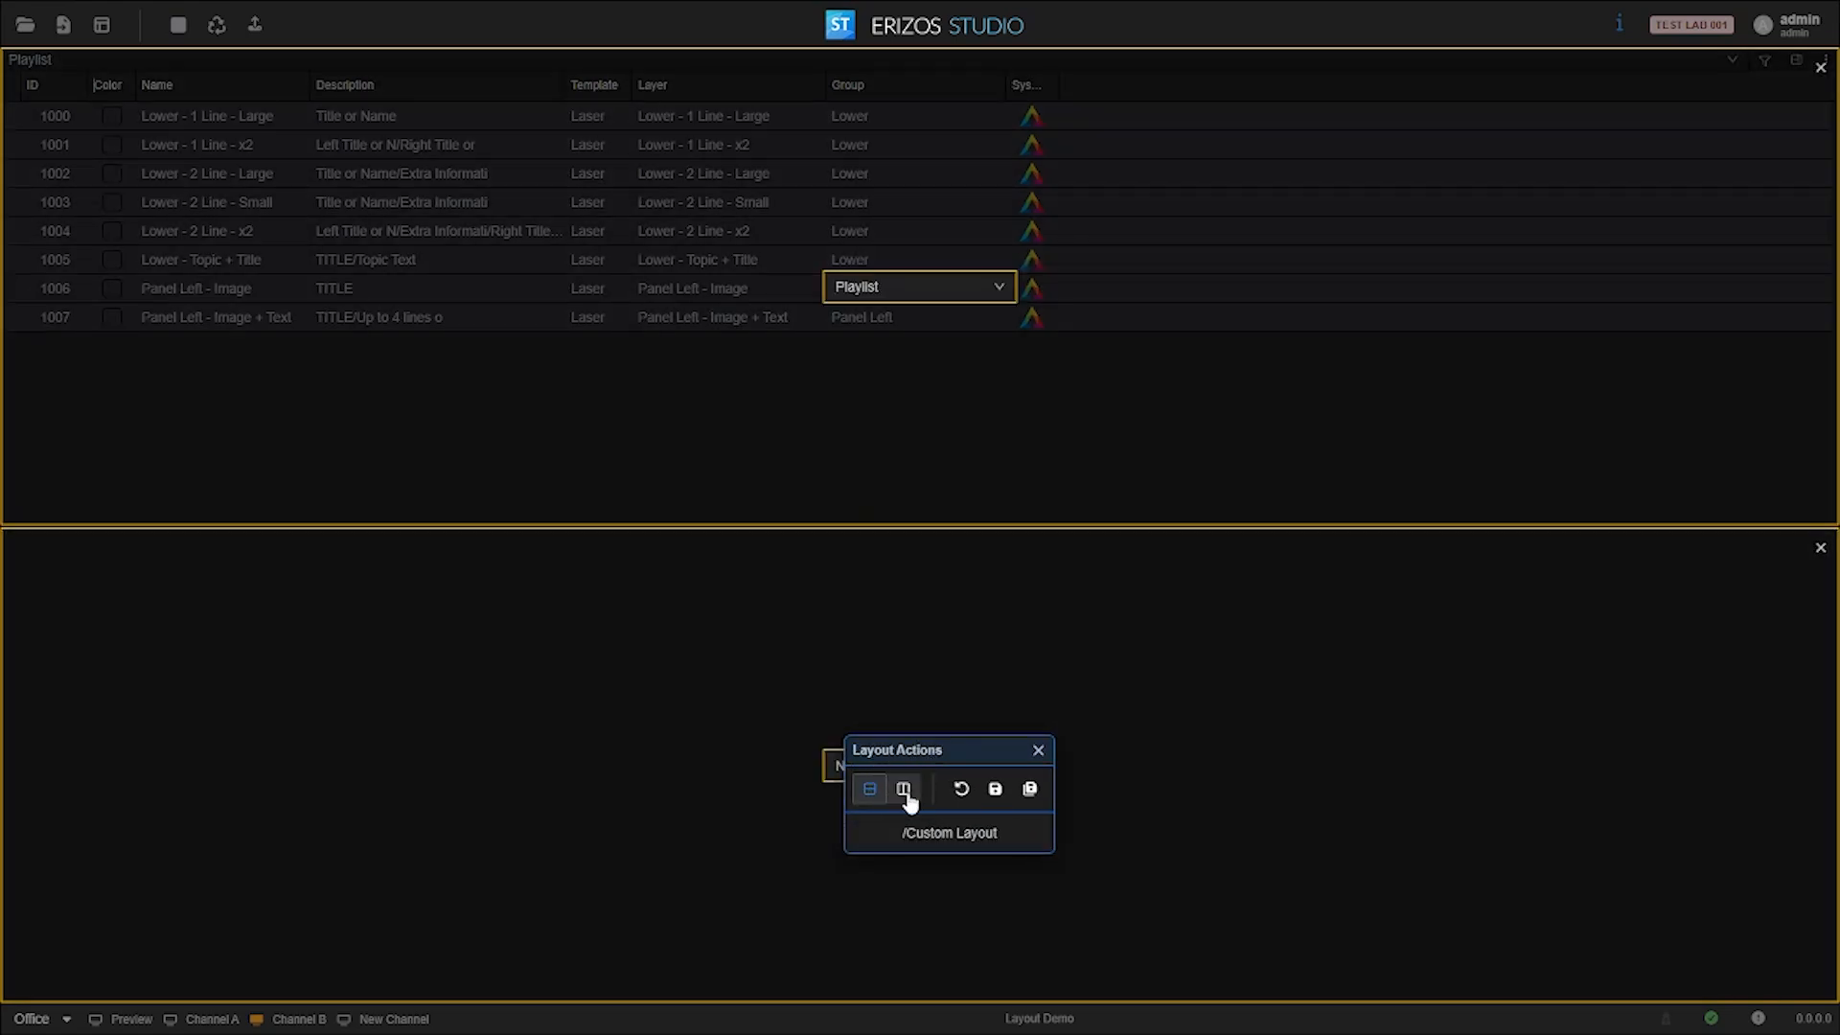
{"action": "left_click", "coordinate": [903, 788]}
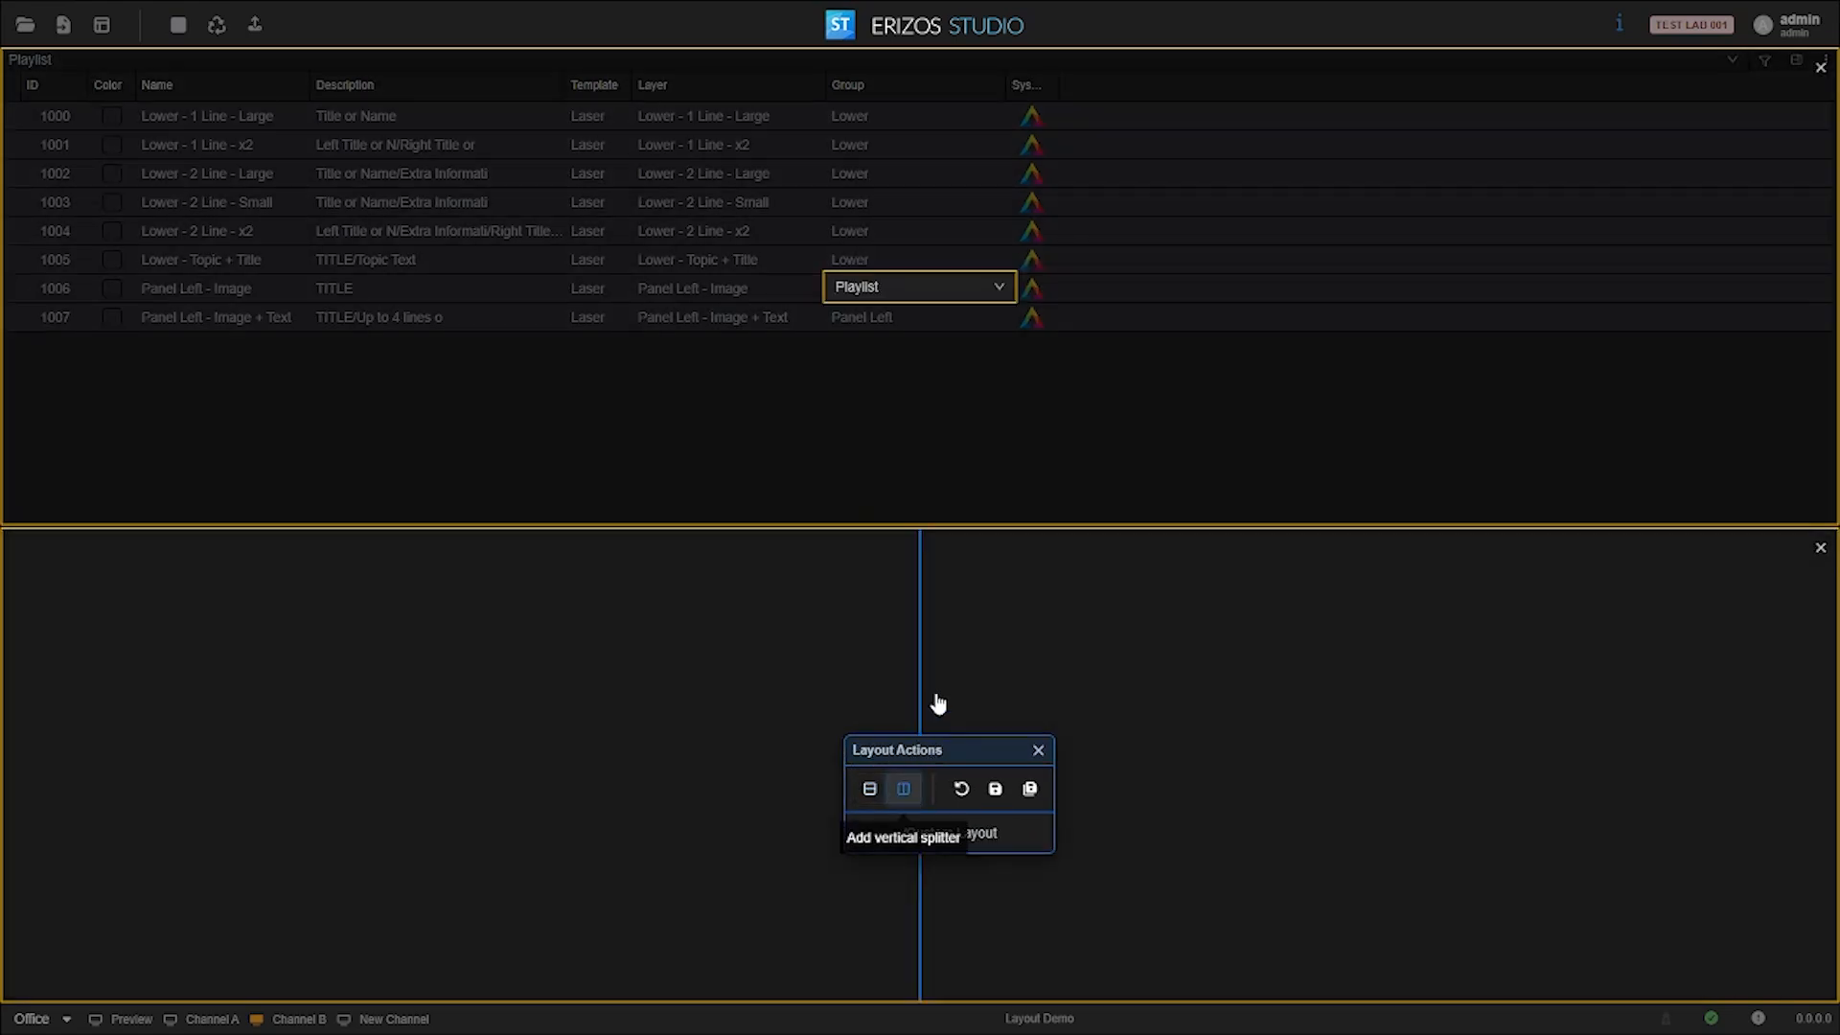
{"action": "left_click", "coordinate": [926, 629]}
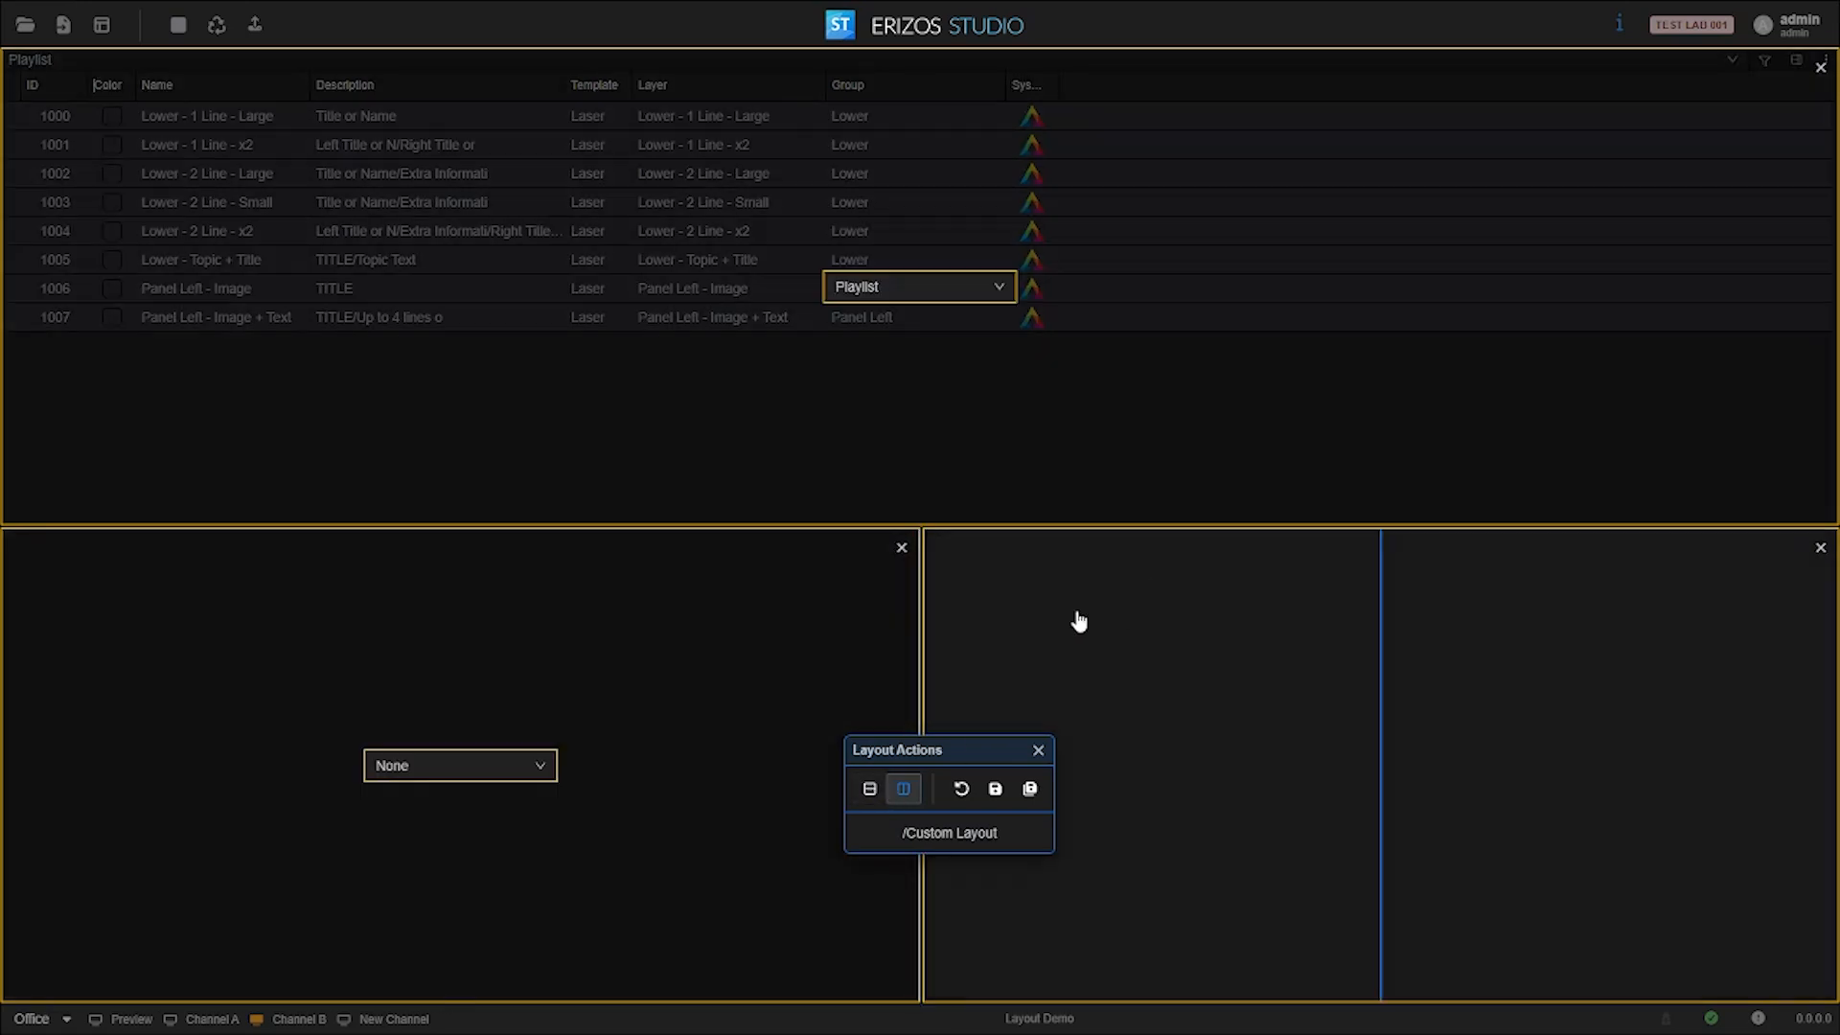
{"action": "left_click", "coordinate": [916, 435]}
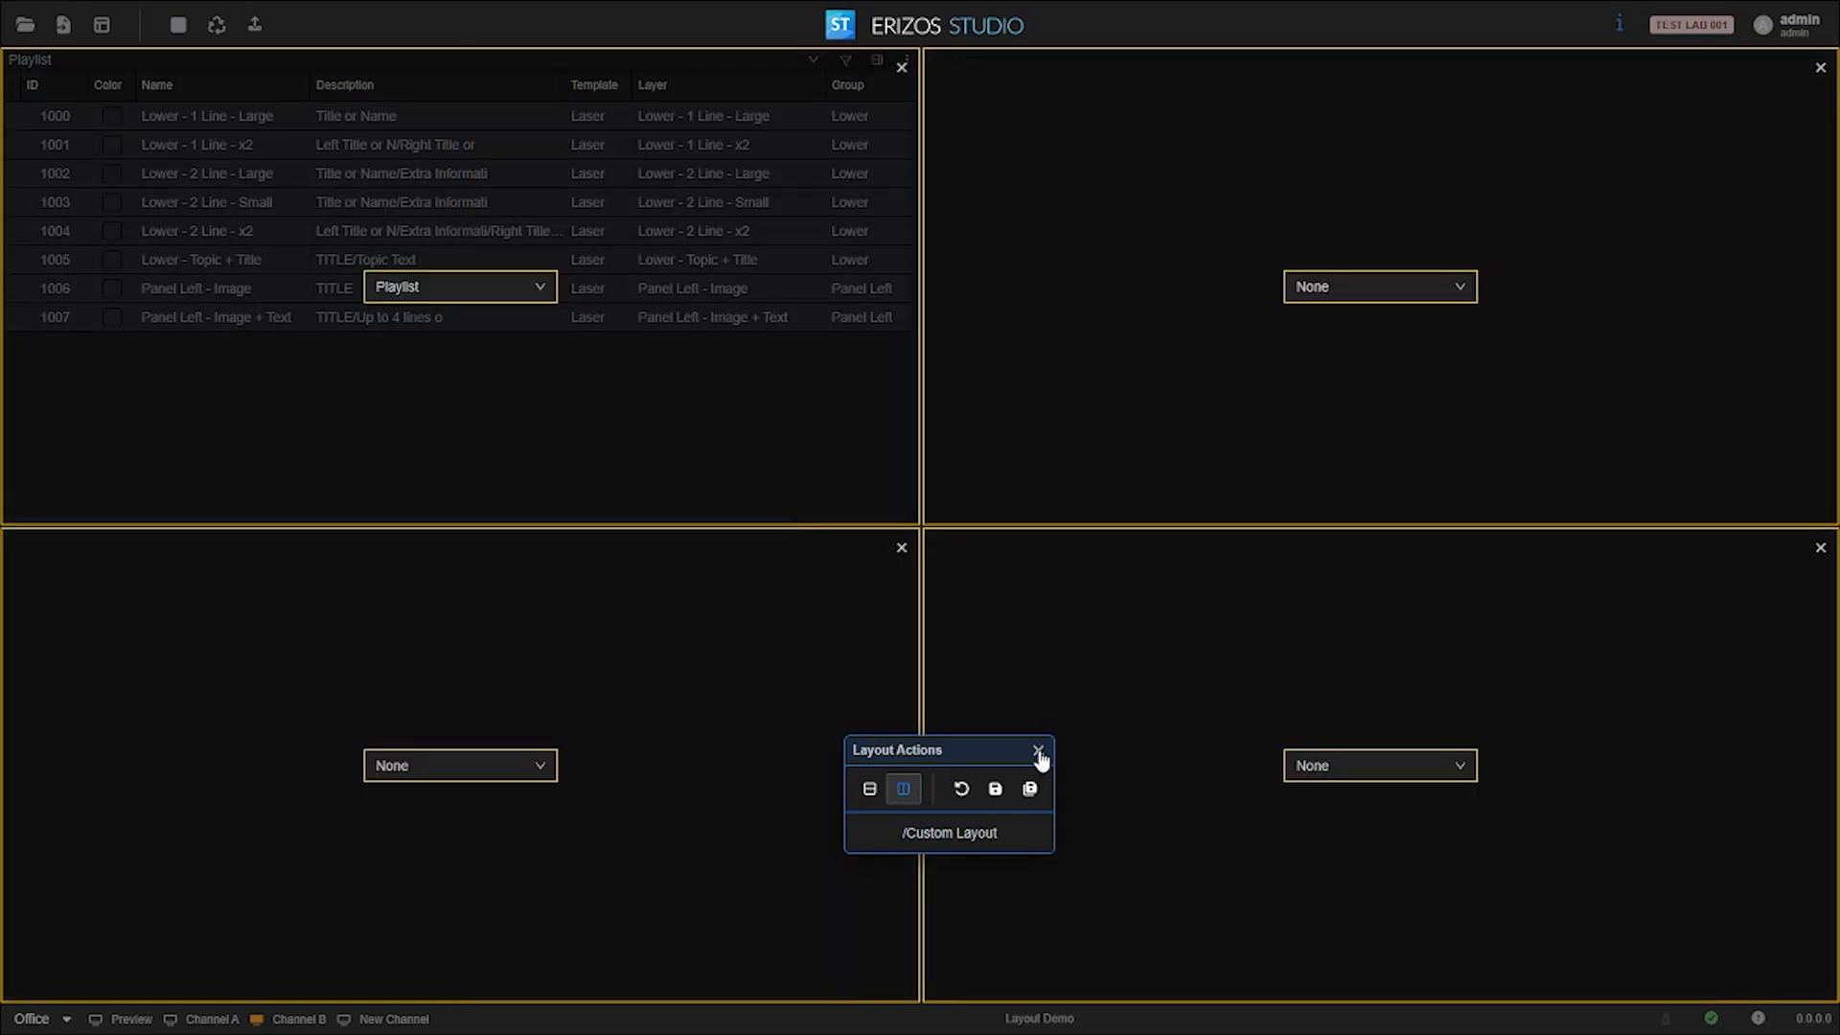
Step: Decline leaving edit mode without saving, and save the four-panel arrangement over the current layout
{"action": "left_click", "coordinate": [1040, 755]}
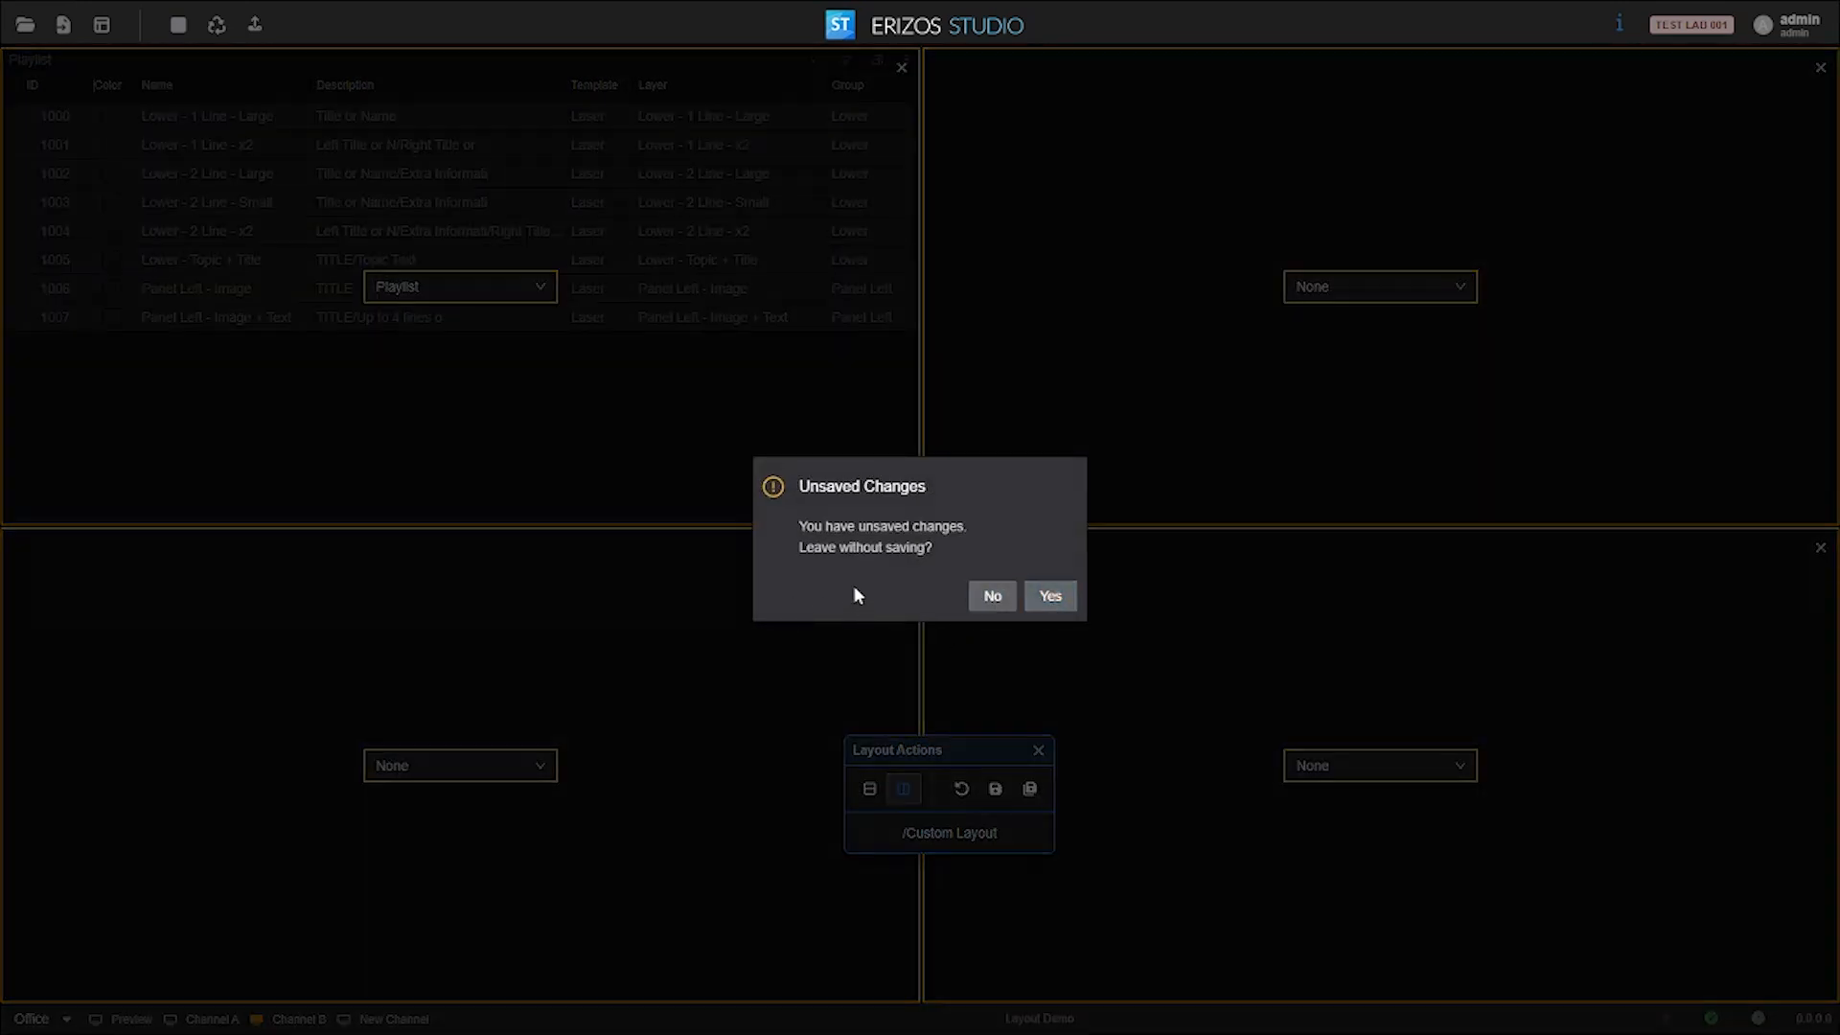
{"action": "left_click", "coordinate": [992, 596]}
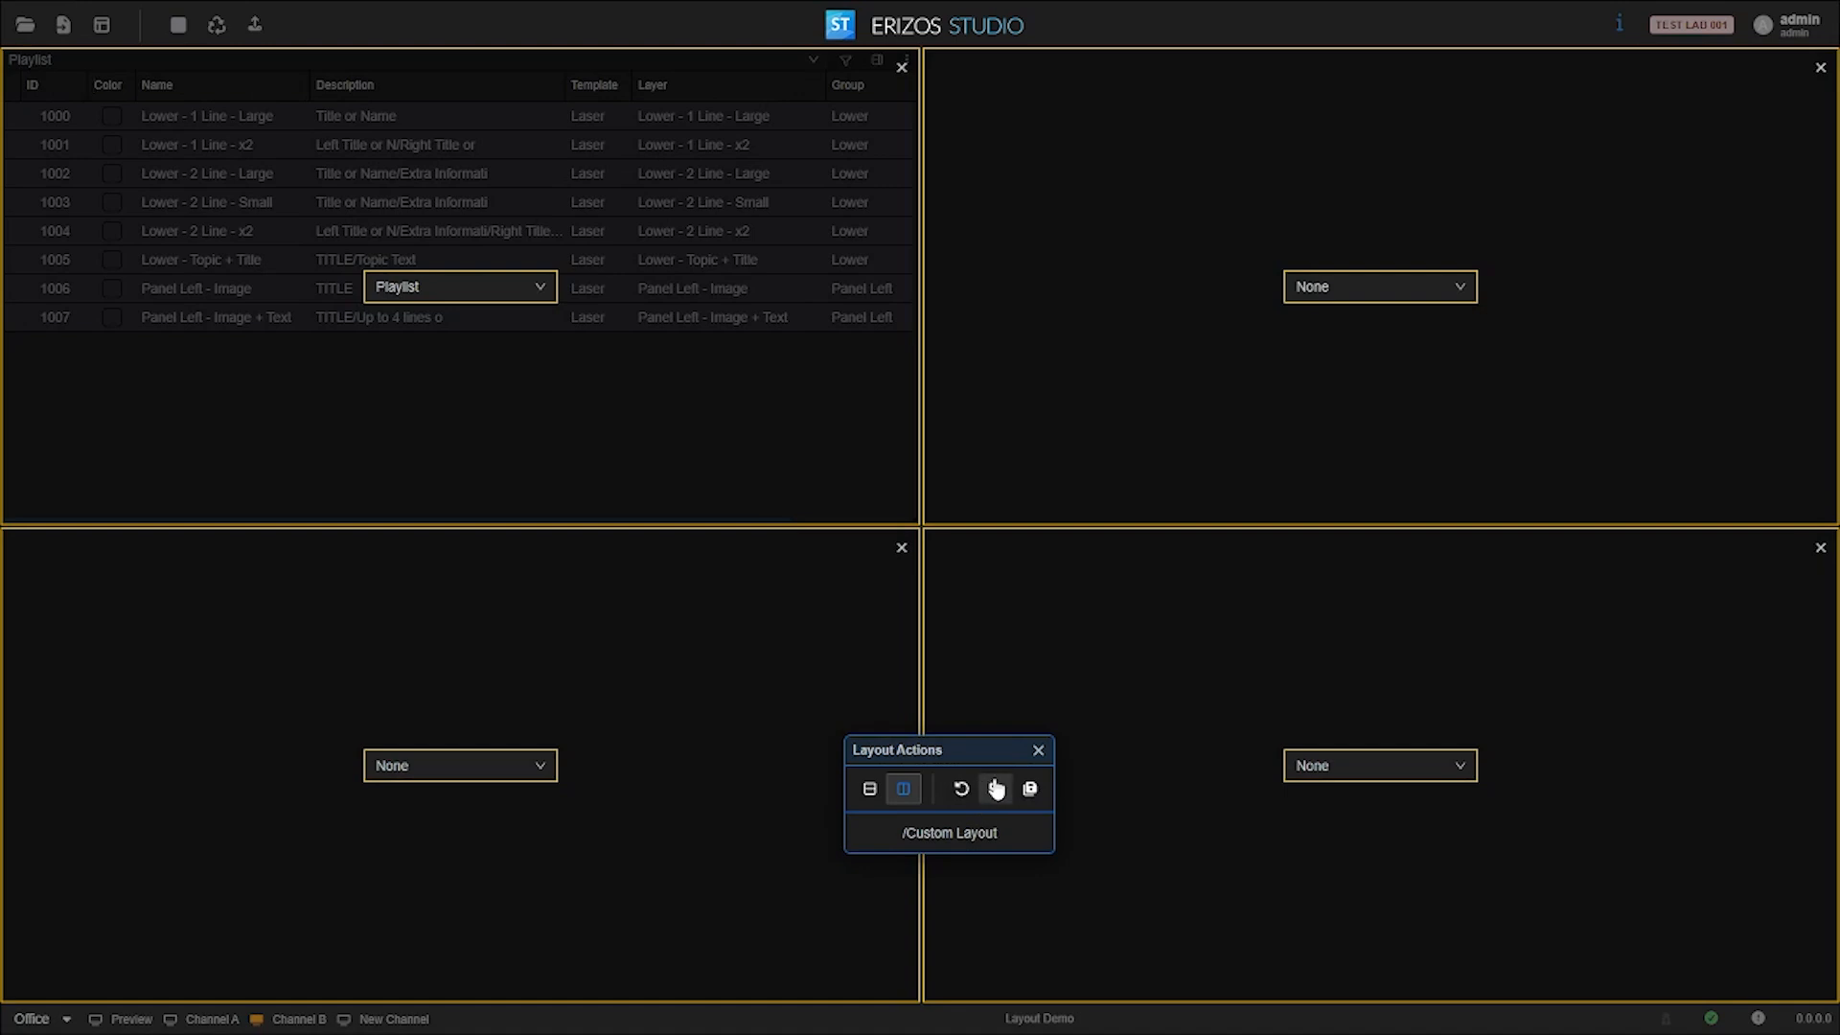
{"action": "left_click", "coordinate": [993, 785]}
{"action": "left_click", "coordinate": [1054, 598]}
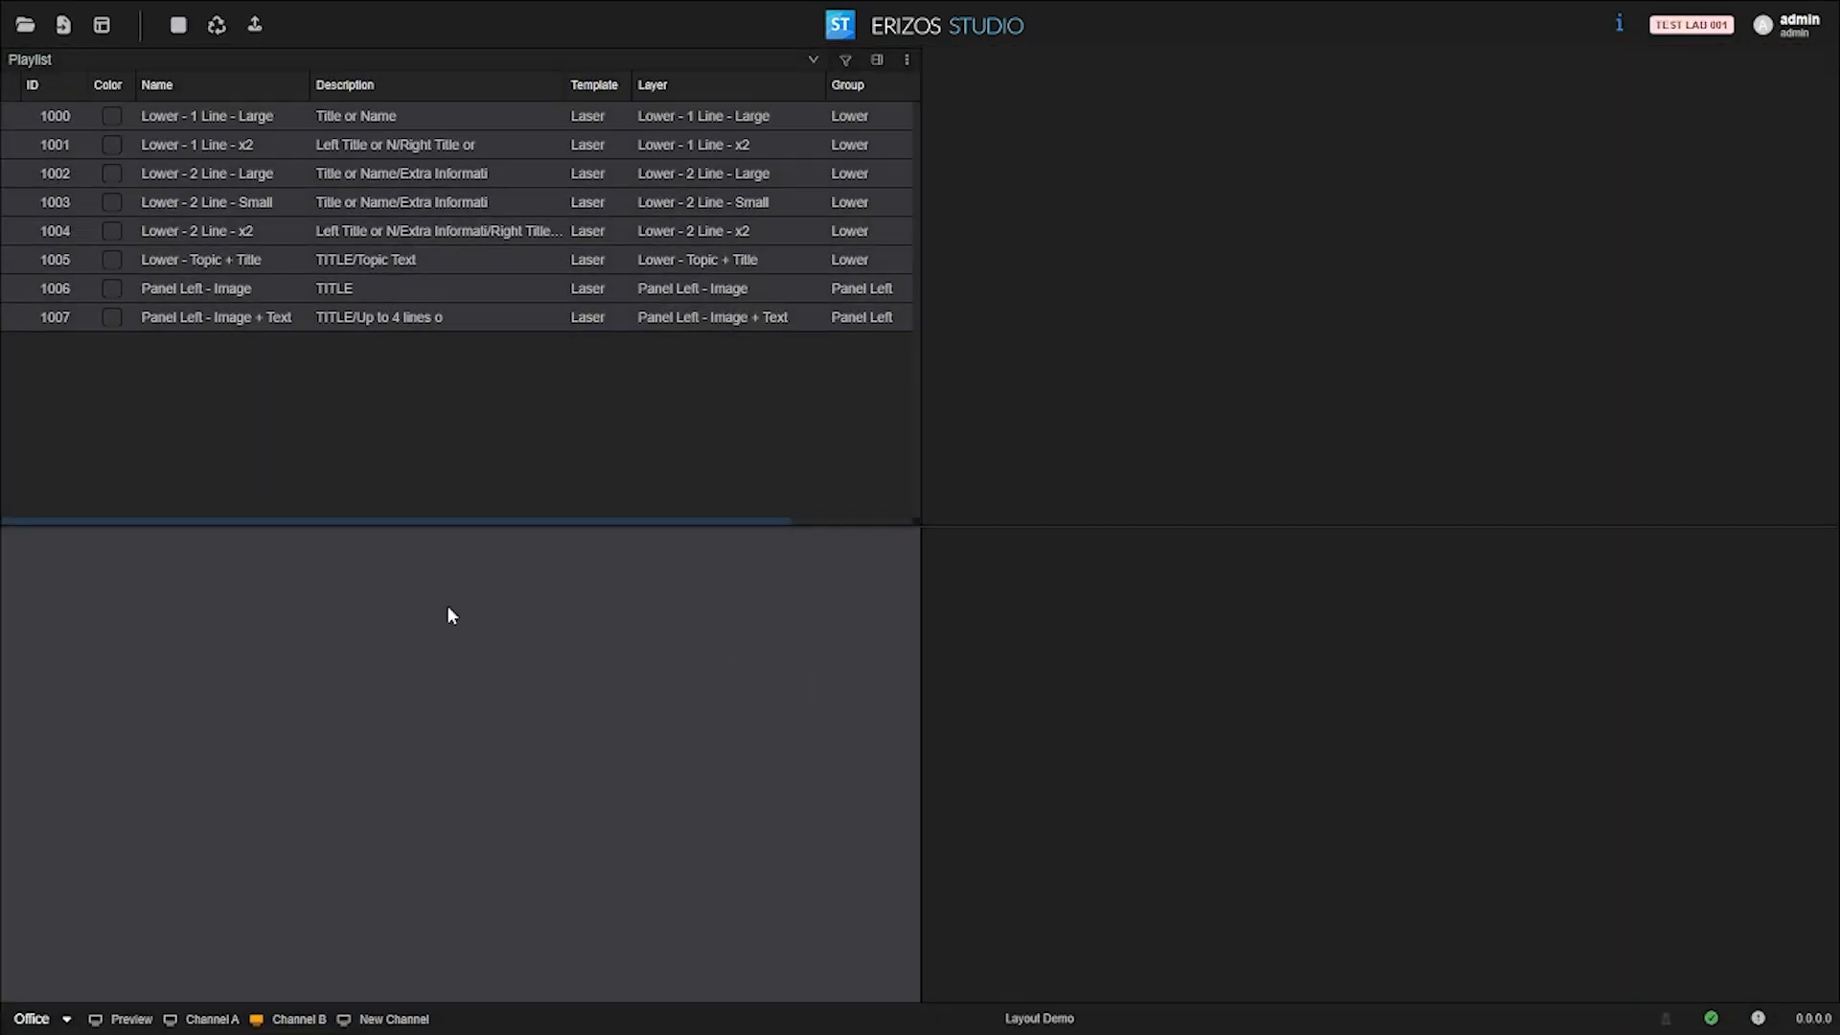
Step: Edit the layout again, assigning Payload to the upper-right panel, Show UI to the lower-right and Preview to the lower-left, and overwrite the saved layout
{"action": "left_click", "coordinate": [102, 25]}
{"action": "left_click", "coordinate": [125, 94]}
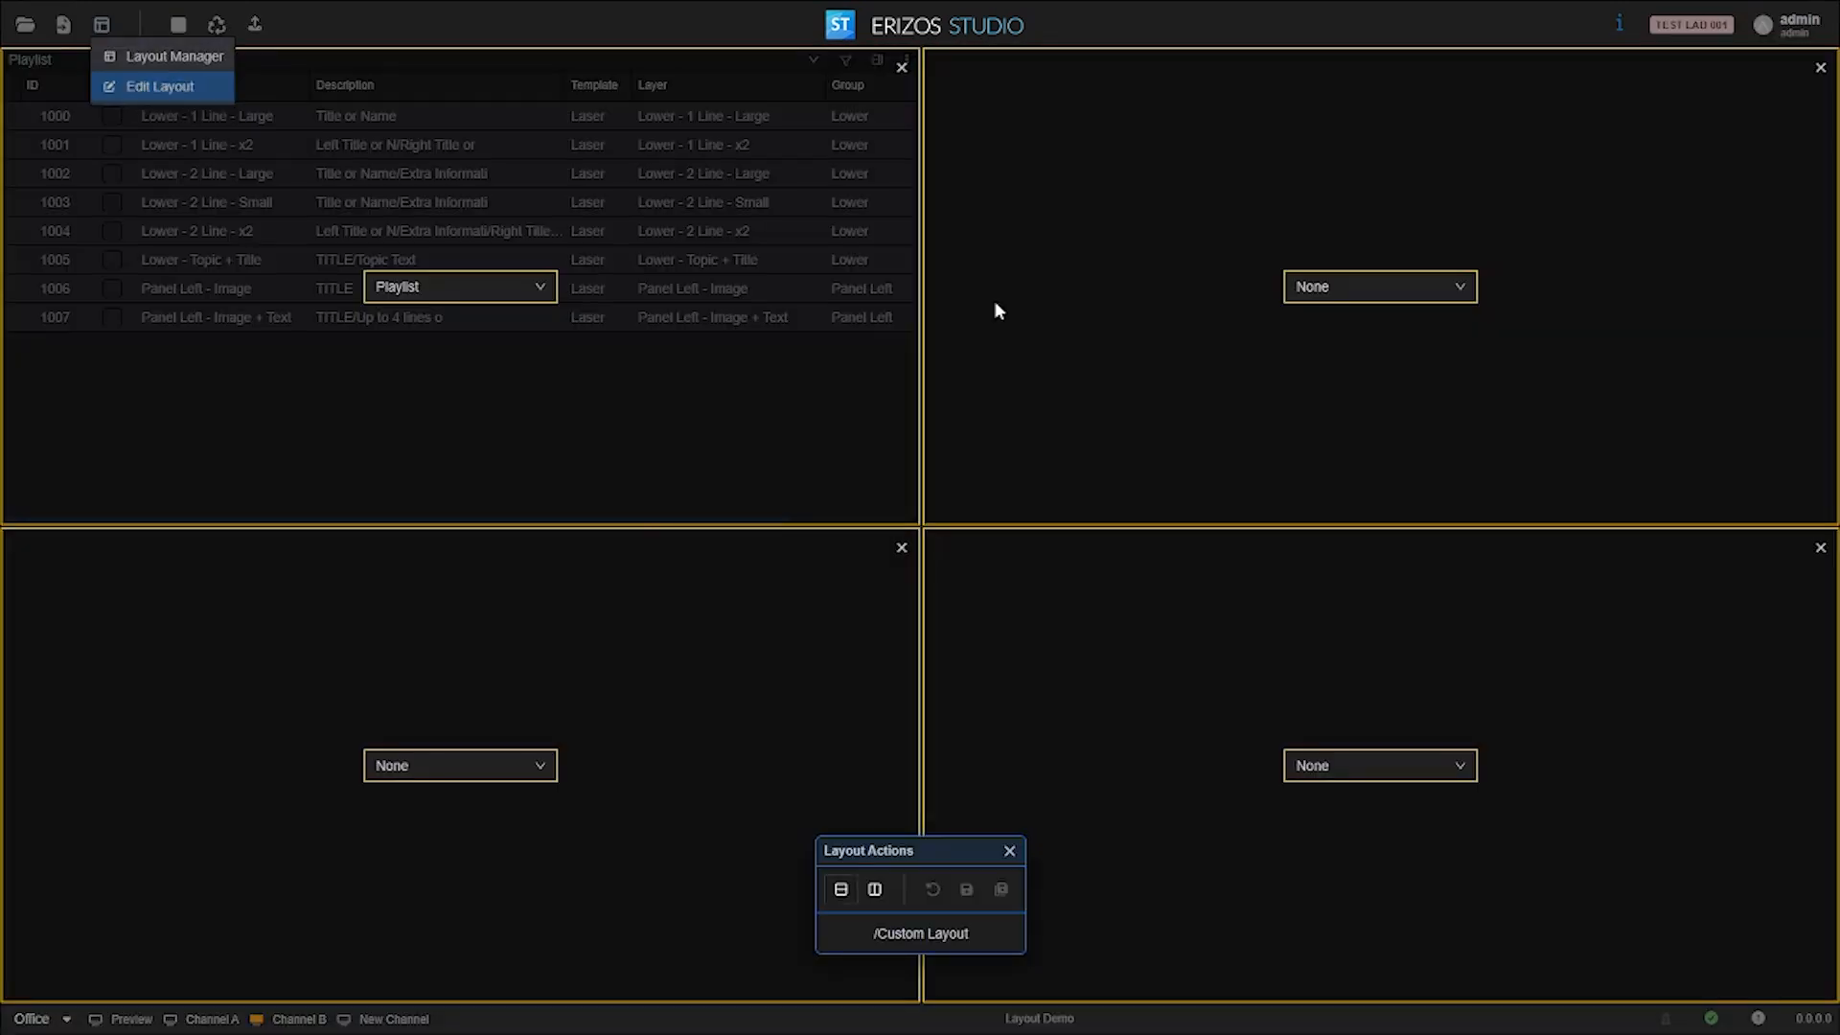
{"action": "left_click", "coordinate": [1339, 287]}
{"action": "left_click", "coordinate": [1340, 476]}
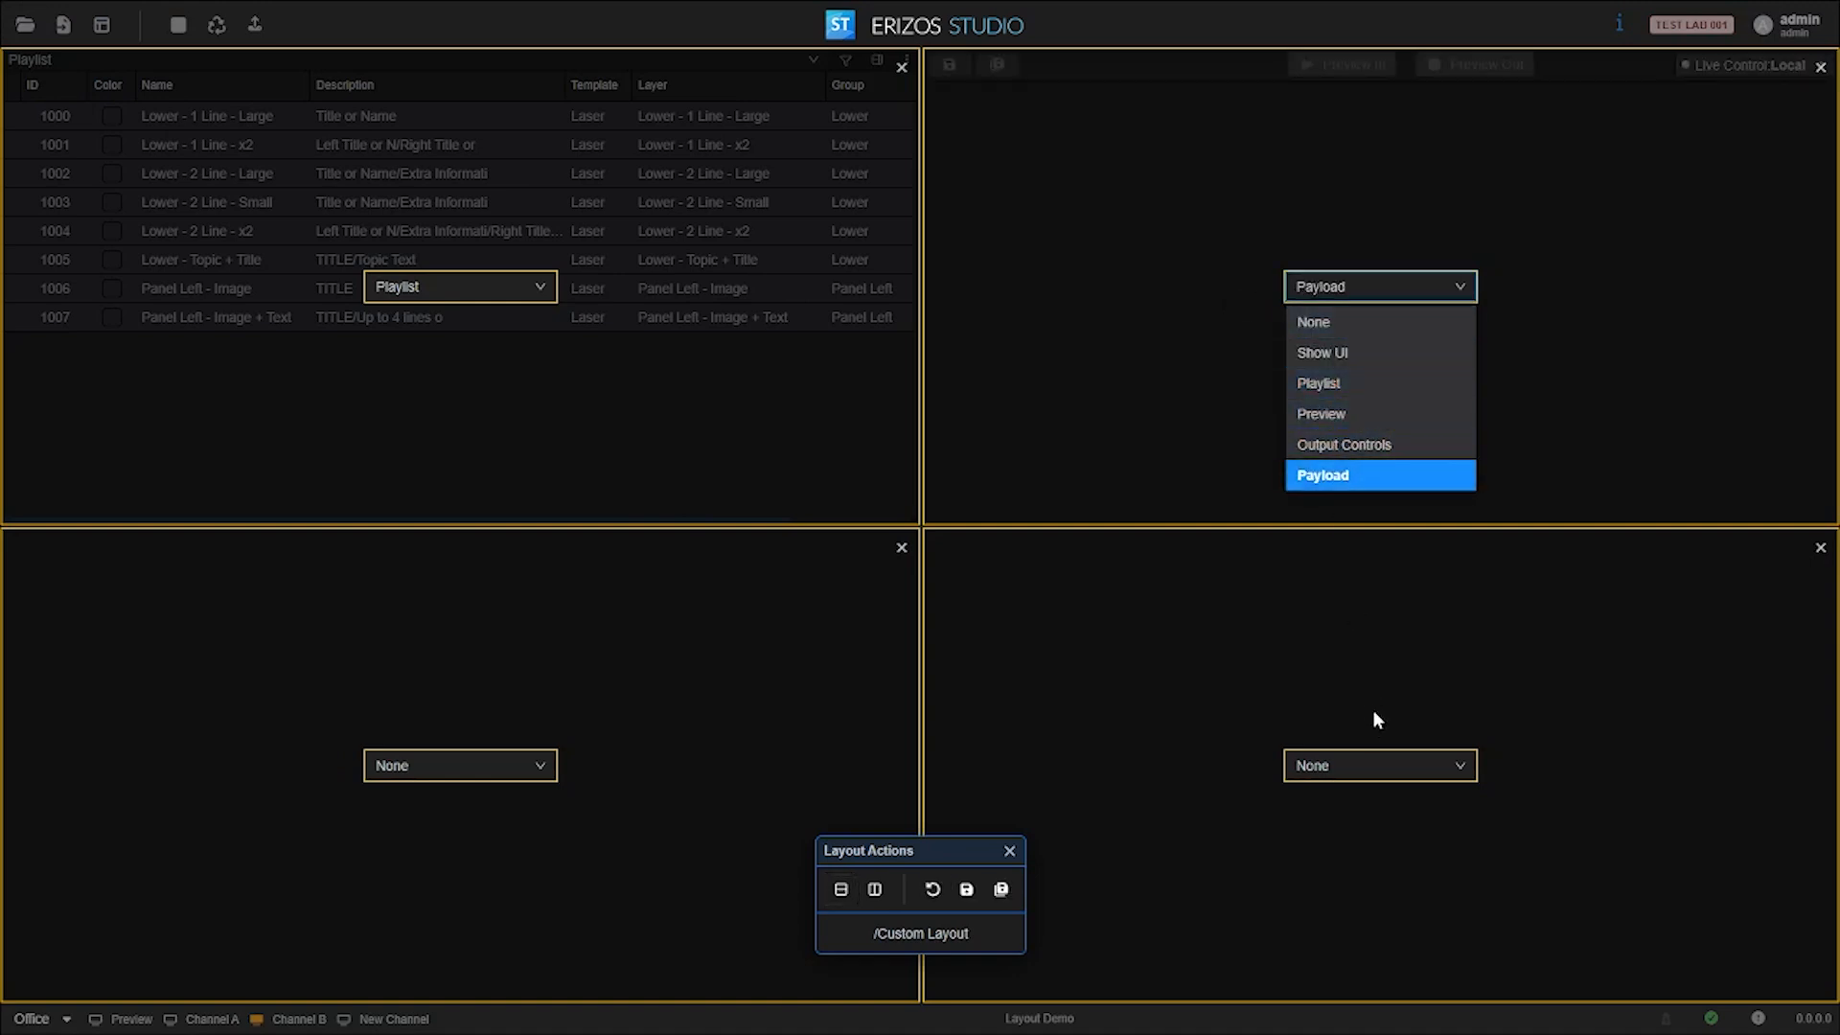
{"action": "left_click", "coordinate": [1372, 764]}
{"action": "left_click", "coordinate": [1366, 832]}
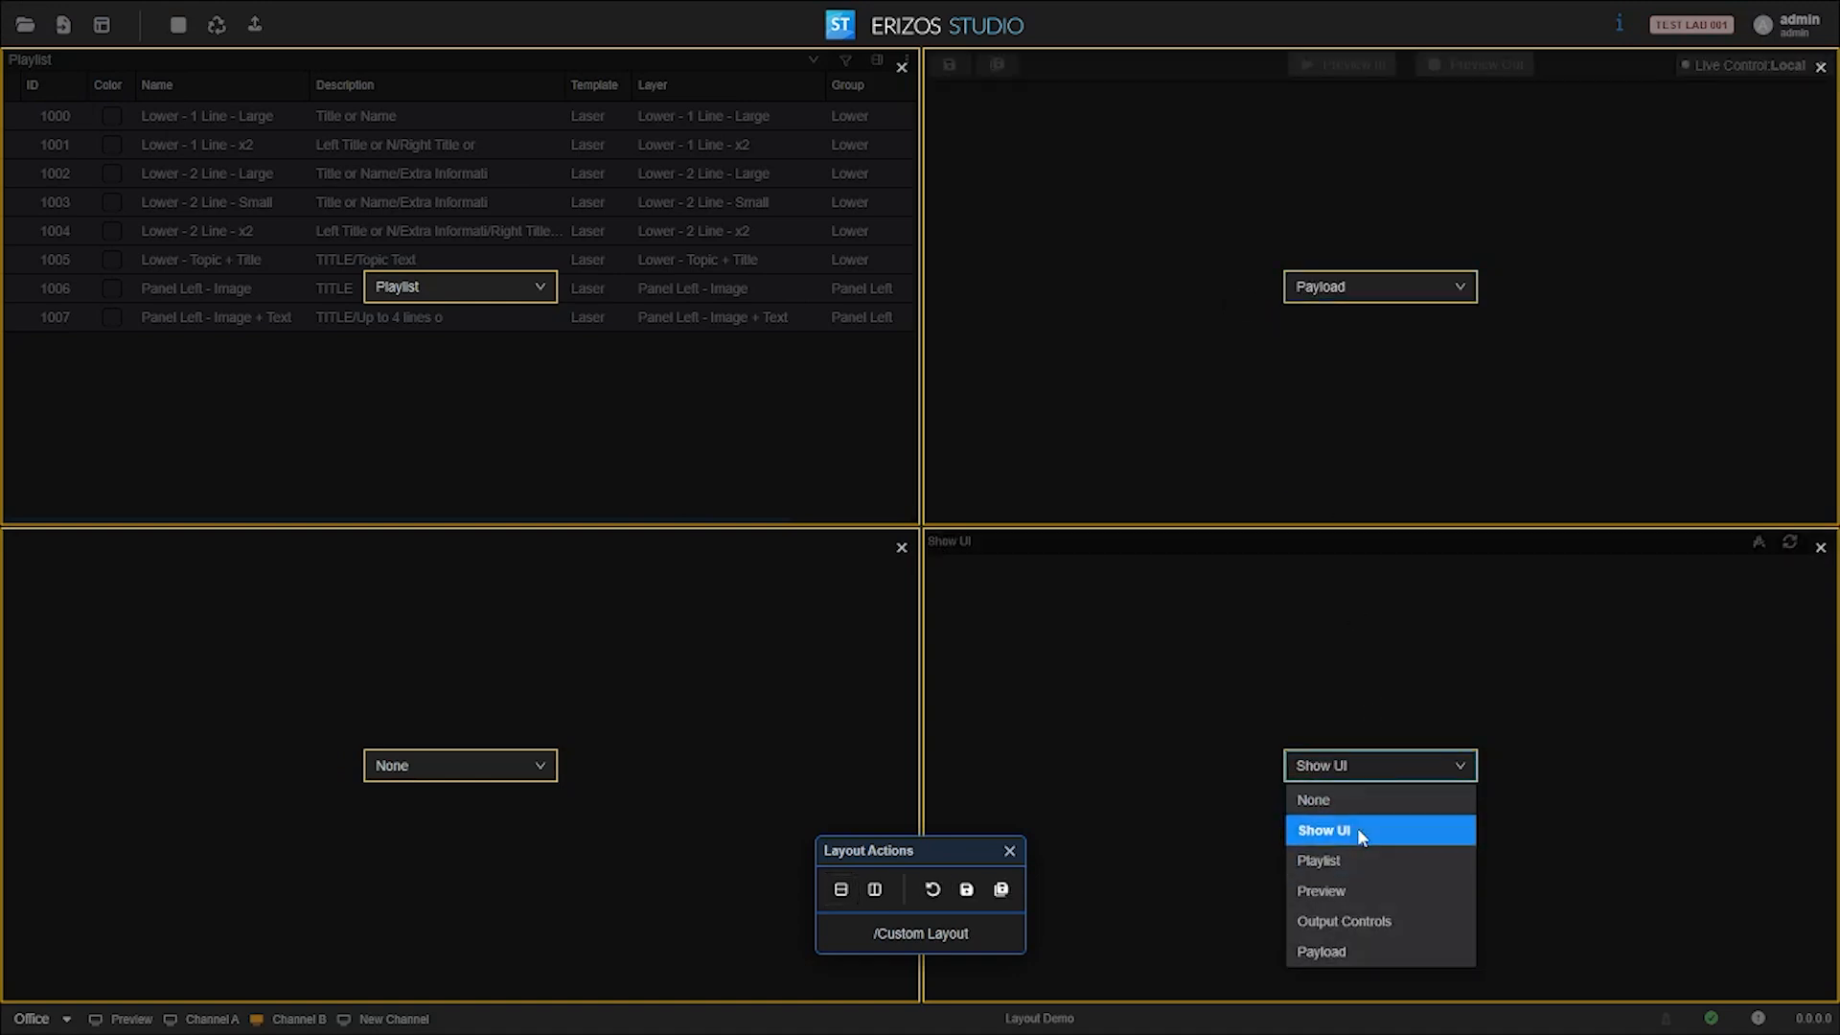
{"action": "left_click", "coordinate": [439, 767]}
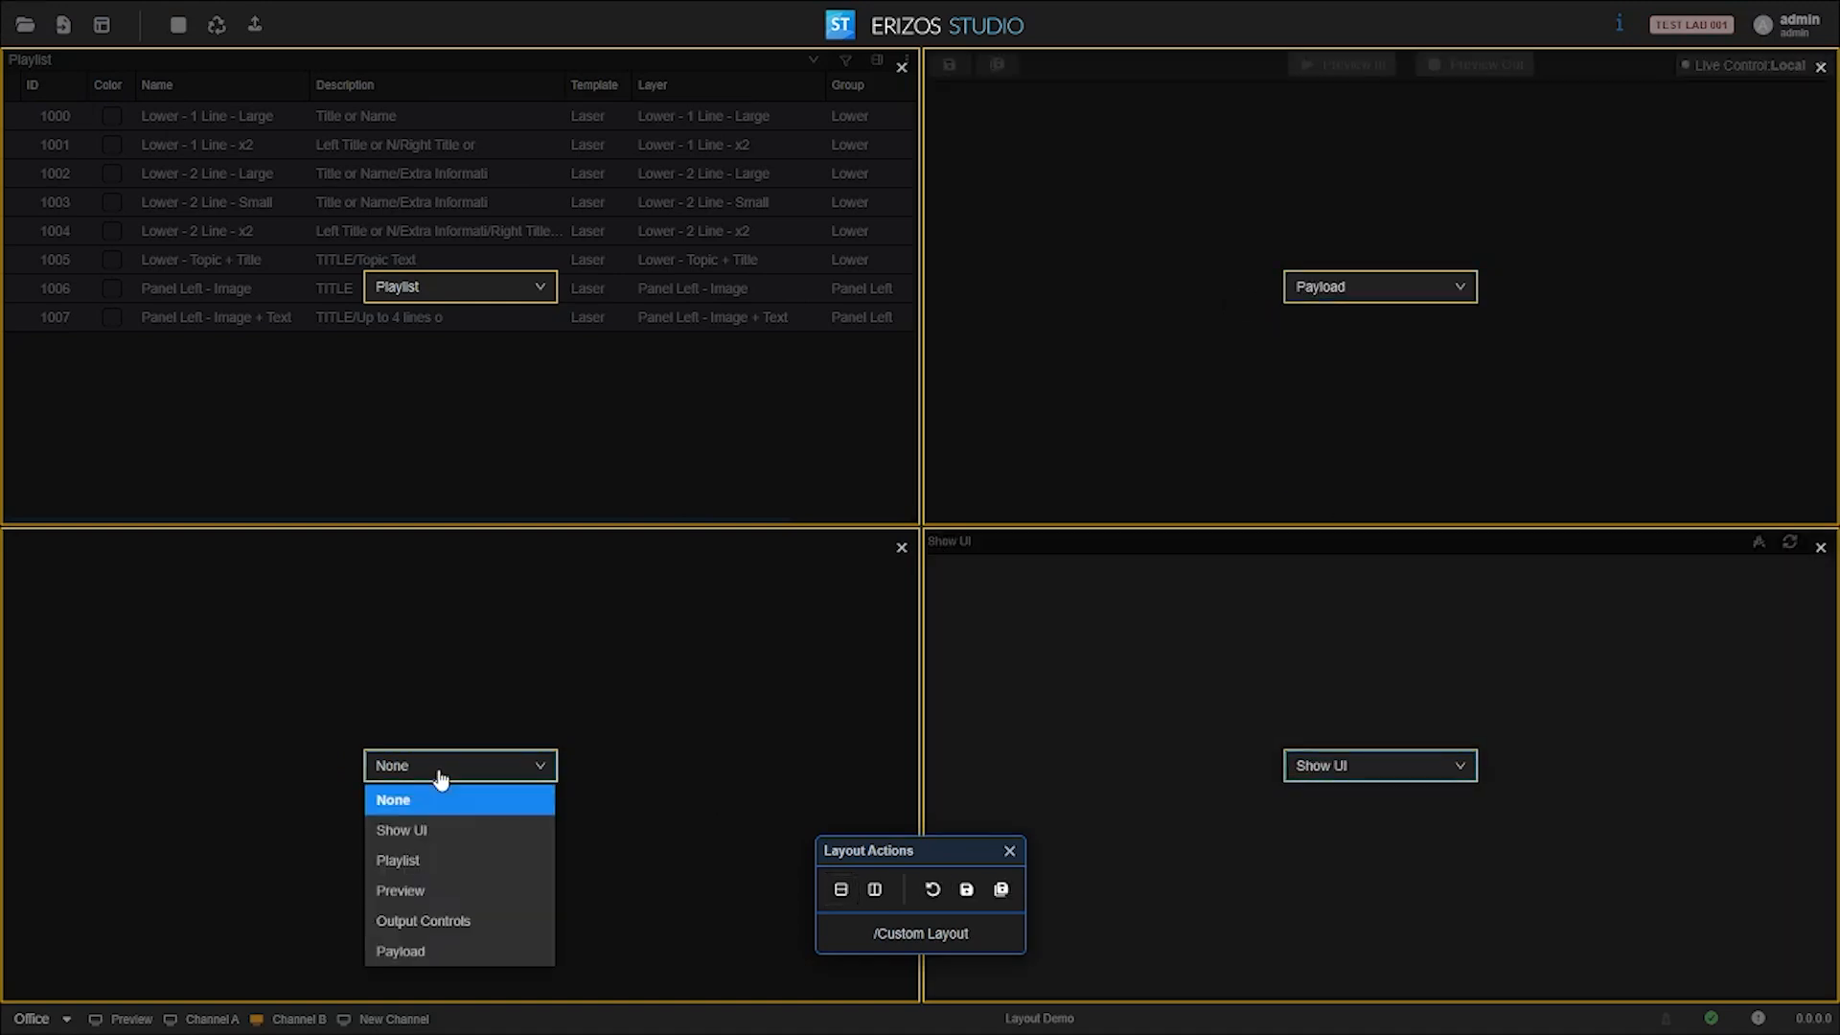
{"action": "left_click", "coordinate": [415, 892]}
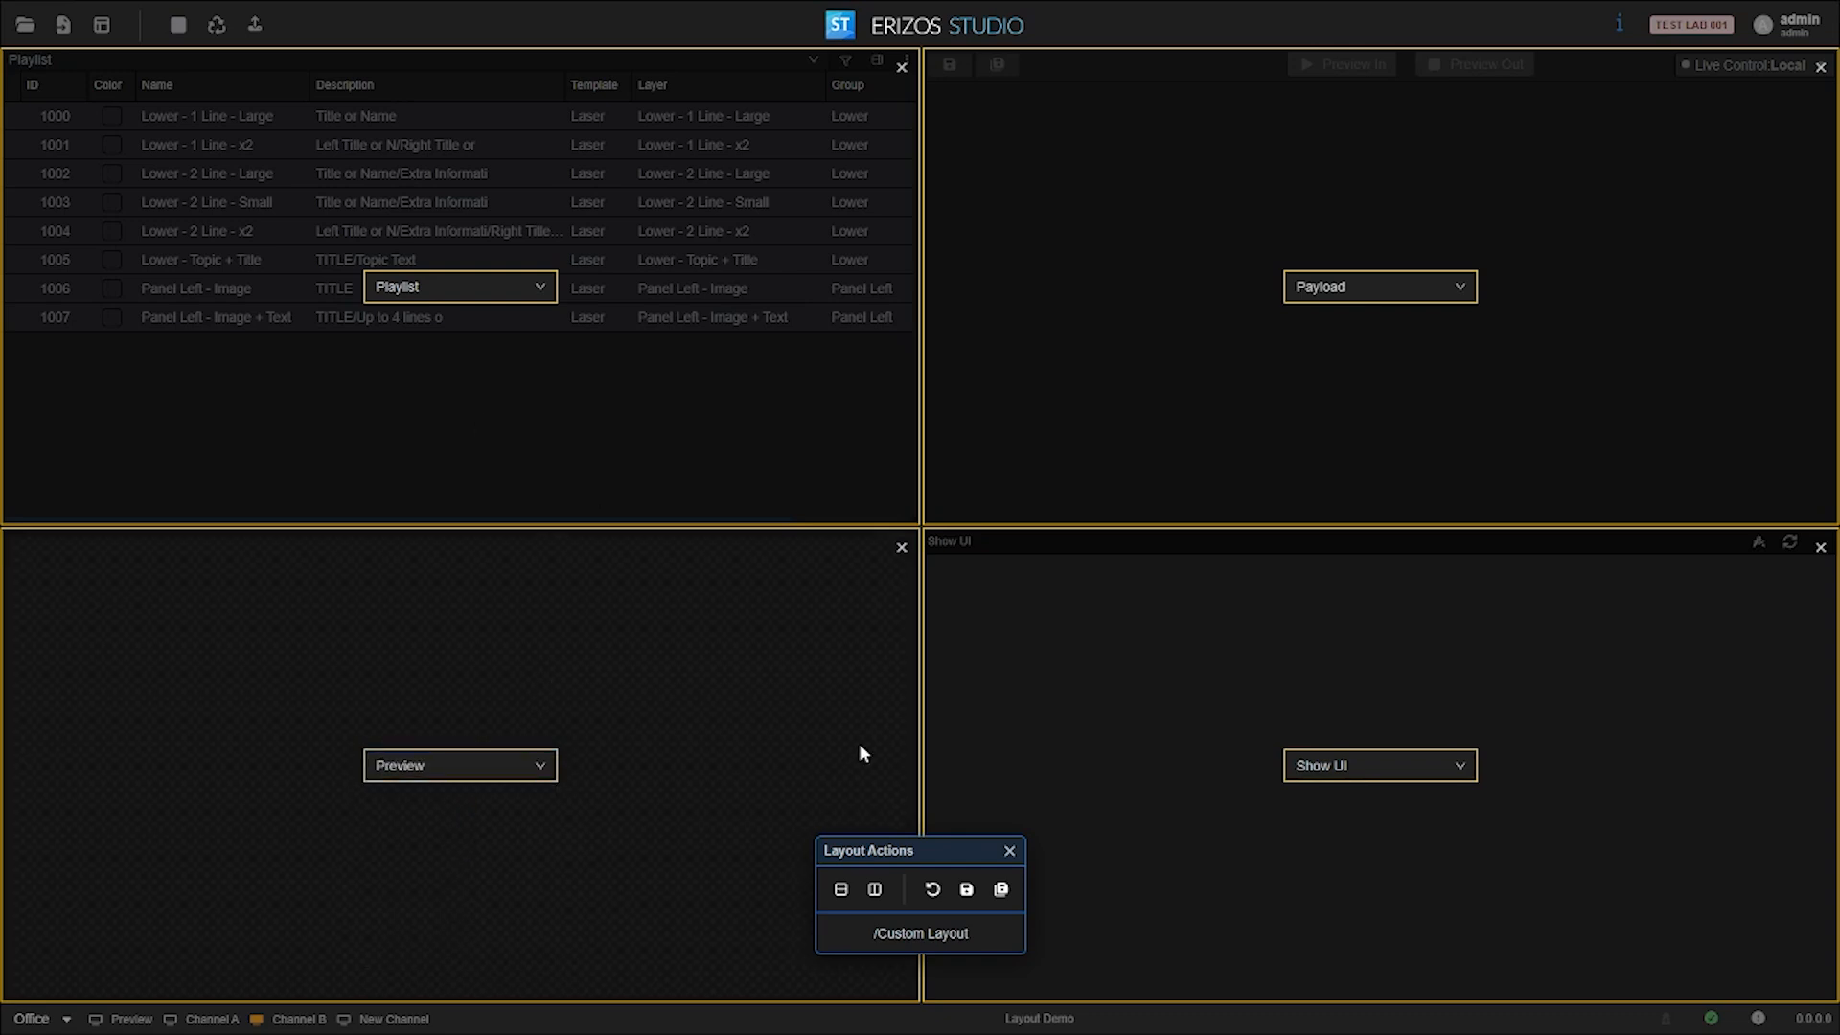
{"action": "left_click", "coordinate": [965, 890]}
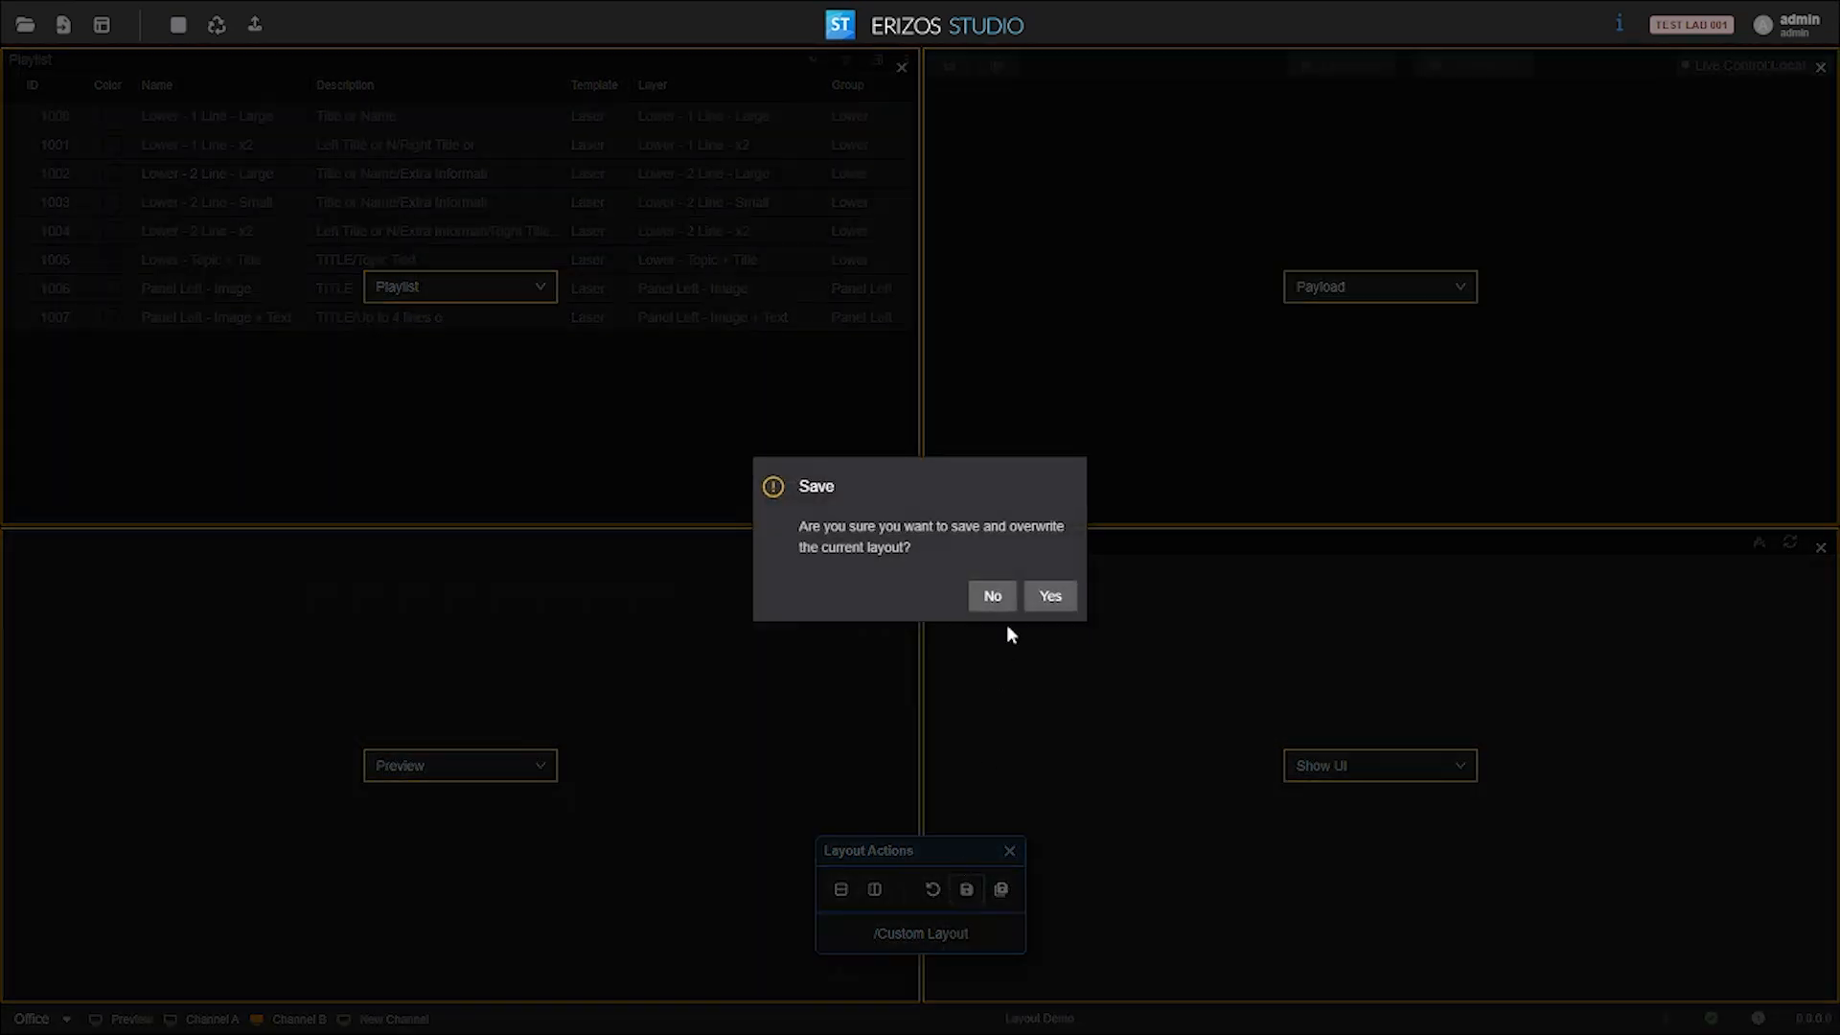
{"action": "left_click", "coordinate": [1052, 596]}
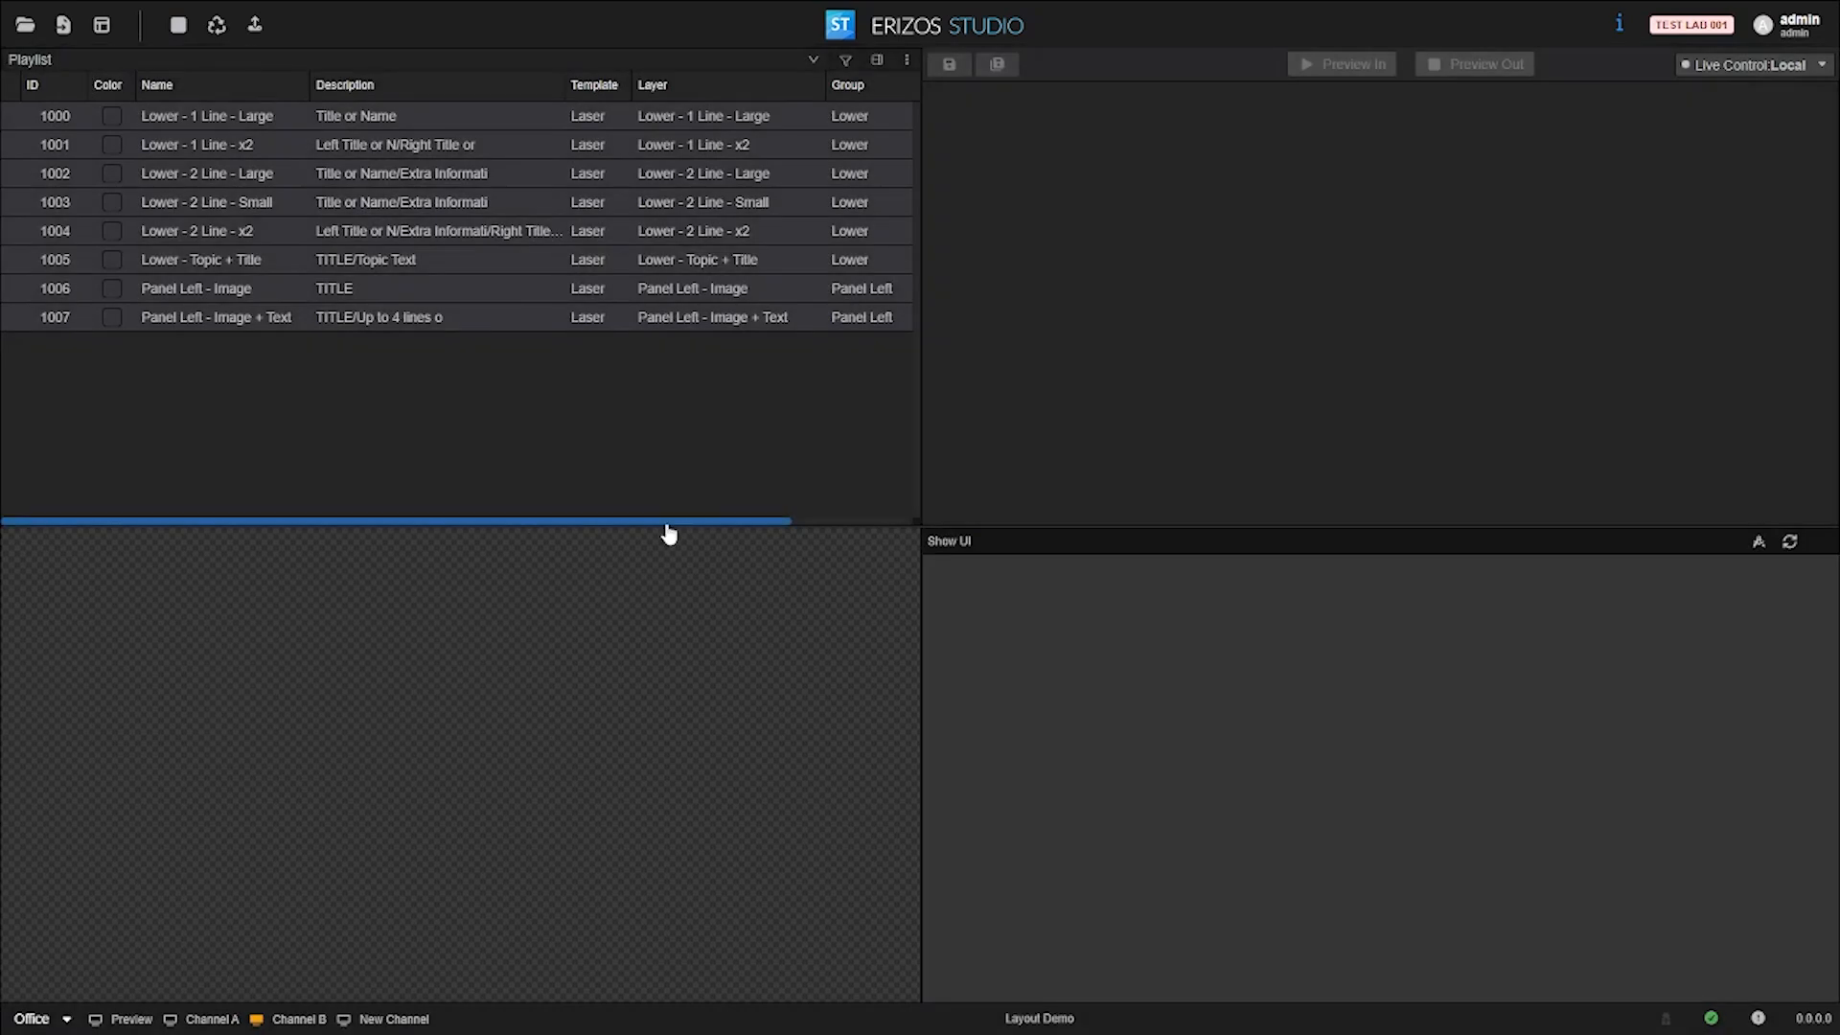
Step: Resize the panels so the upper row takes about 40% of the height, Playlist about 42% of the width and Preview about 39%
{"action": "left_click_drag", "start_coordinate": [689, 525], "coordinate": [671, 419]}
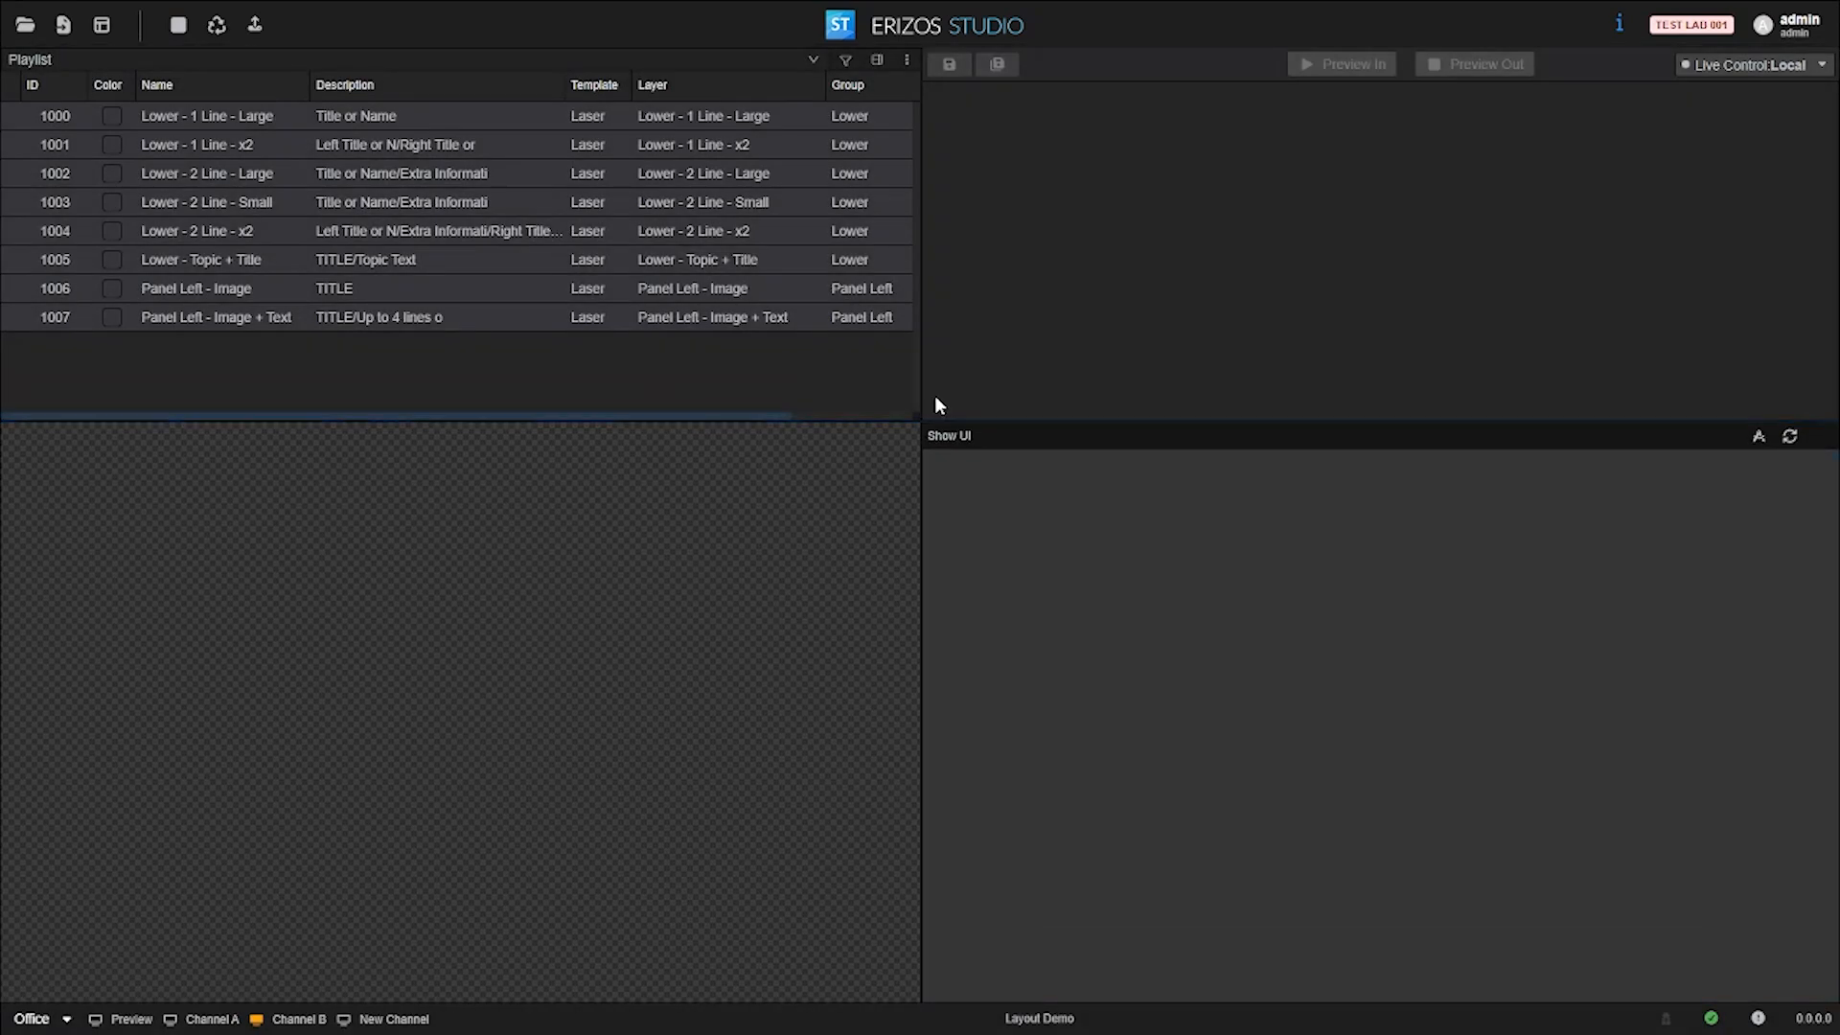
{"action": "left_click_drag", "start_coordinate": [921, 369], "coordinate": [776, 404]}
{"action": "left_click_drag", "start_coordinate": [923, 565], "coordinate": [717, 607]}
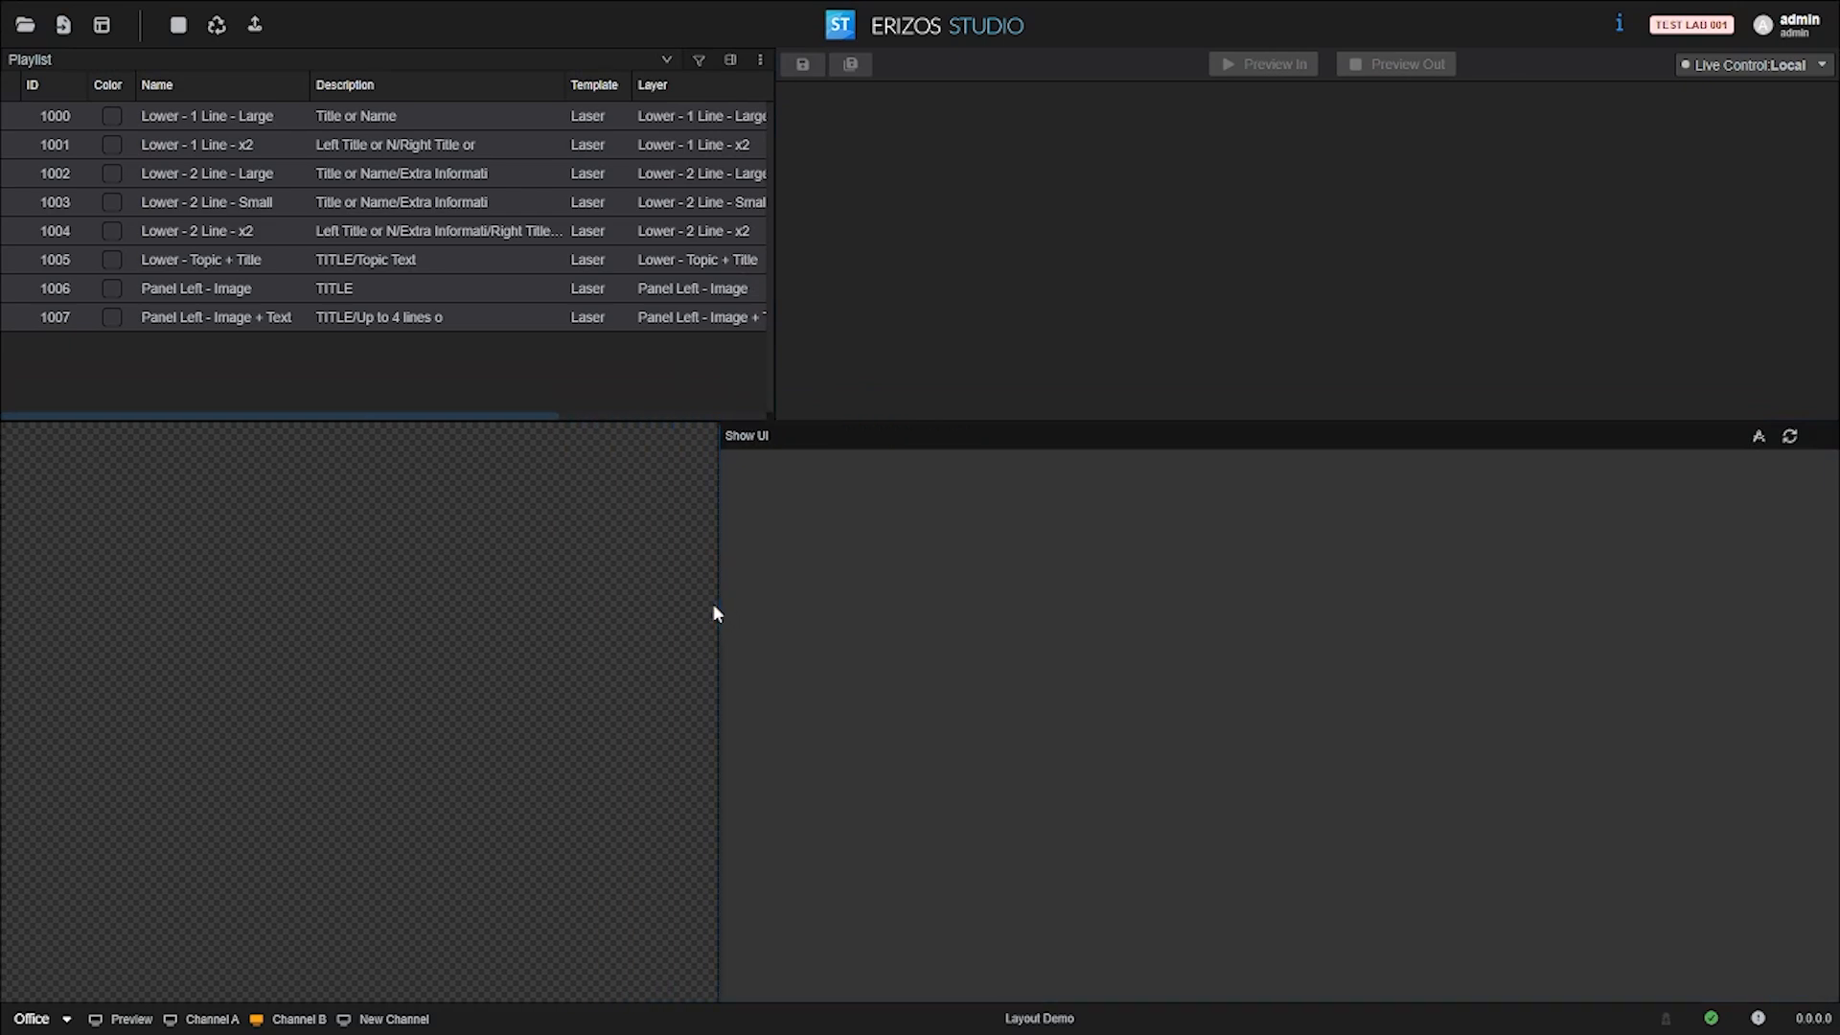
Step: Open the Layouts Manager
{"action": "left_click", "coordinate": [102, 26]}
{"action": "left_click", "coordinate": [127, 67]}
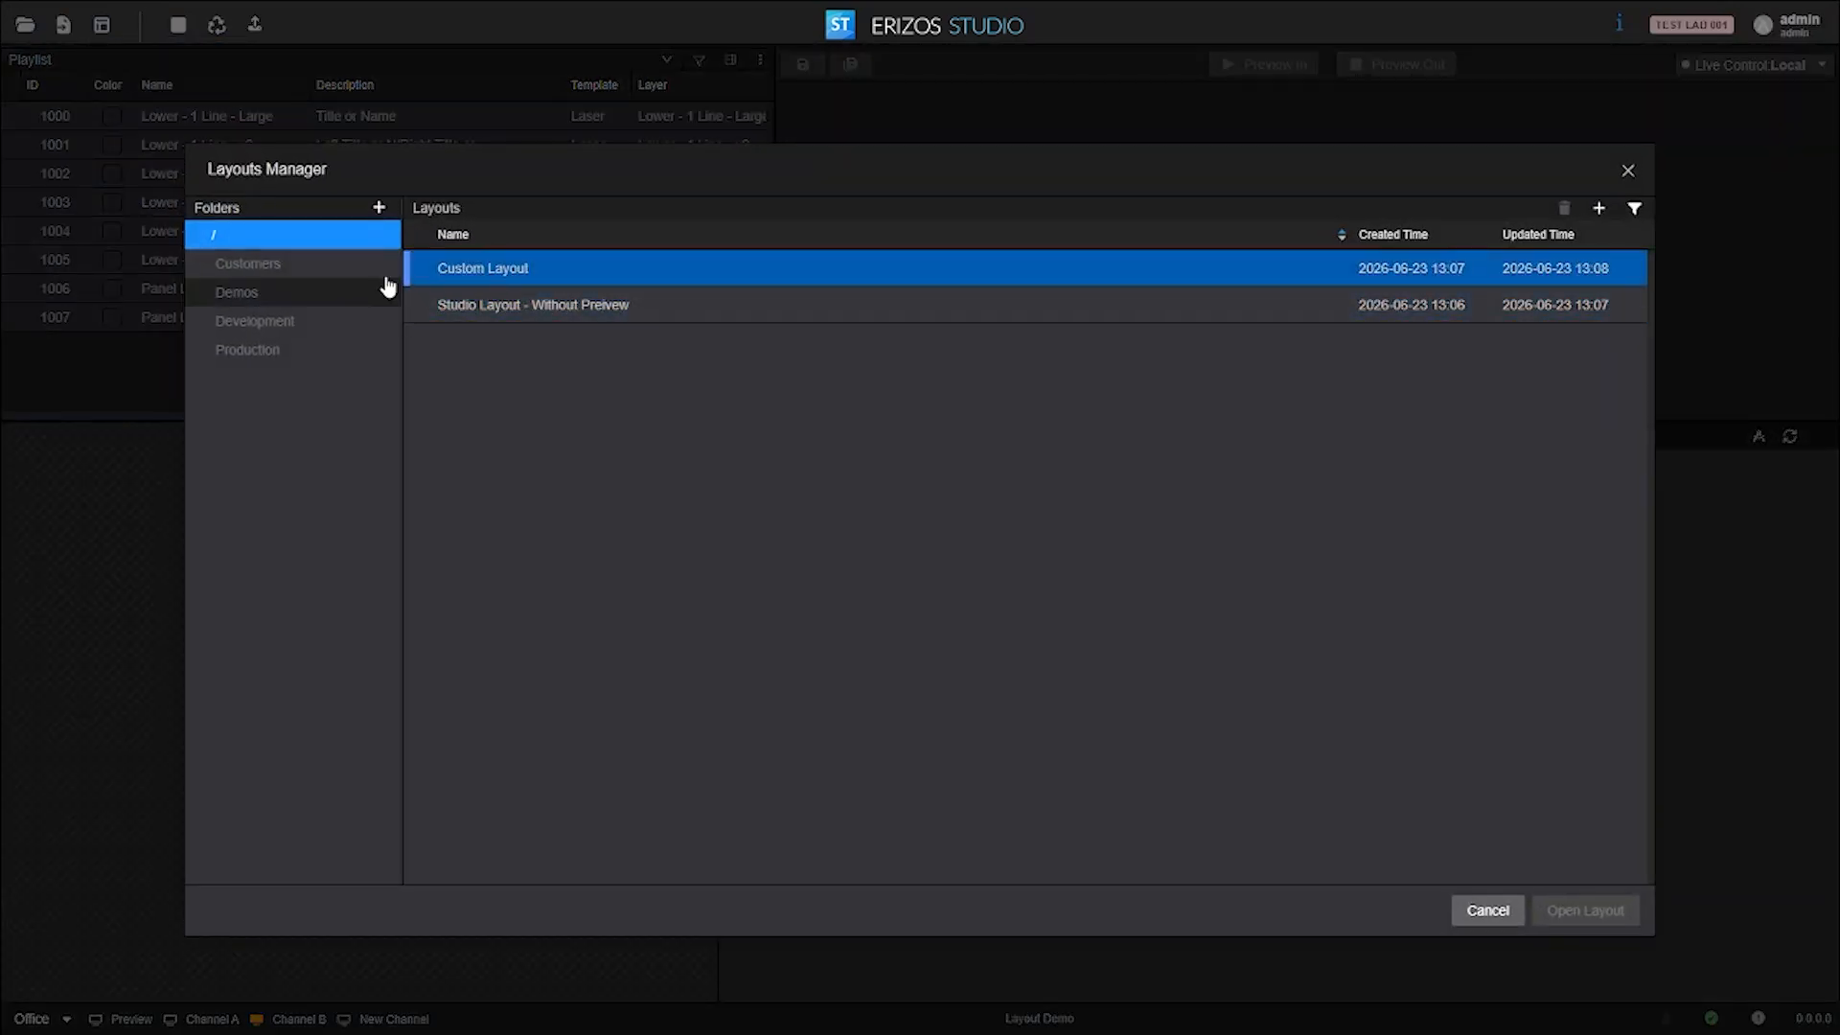